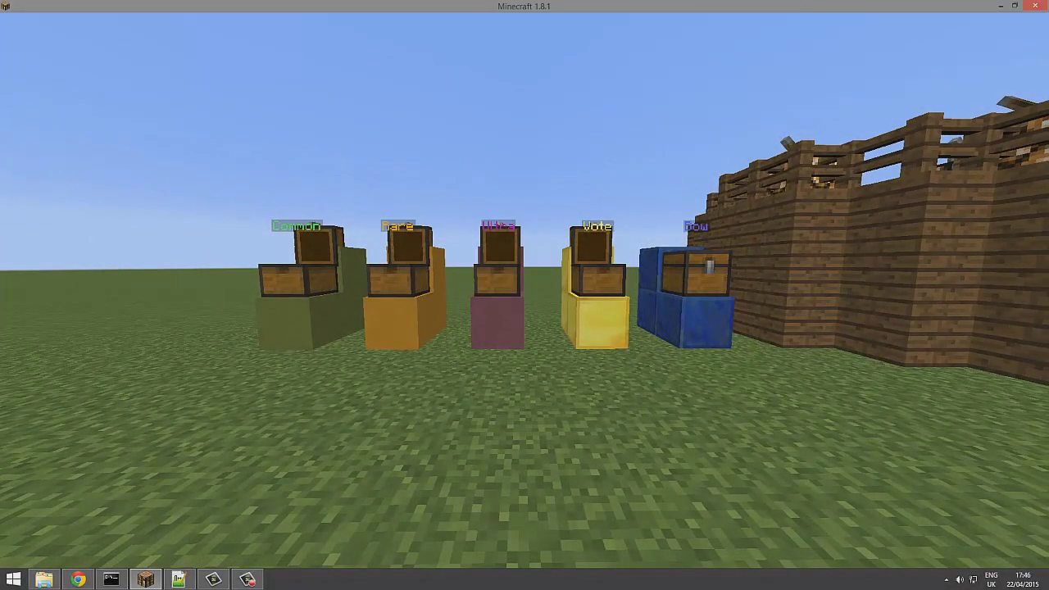
Step: Examine the row of Common, Rare, Ultra, Vote and Bow crates from several positions
{"action": "key", "text": "w"}
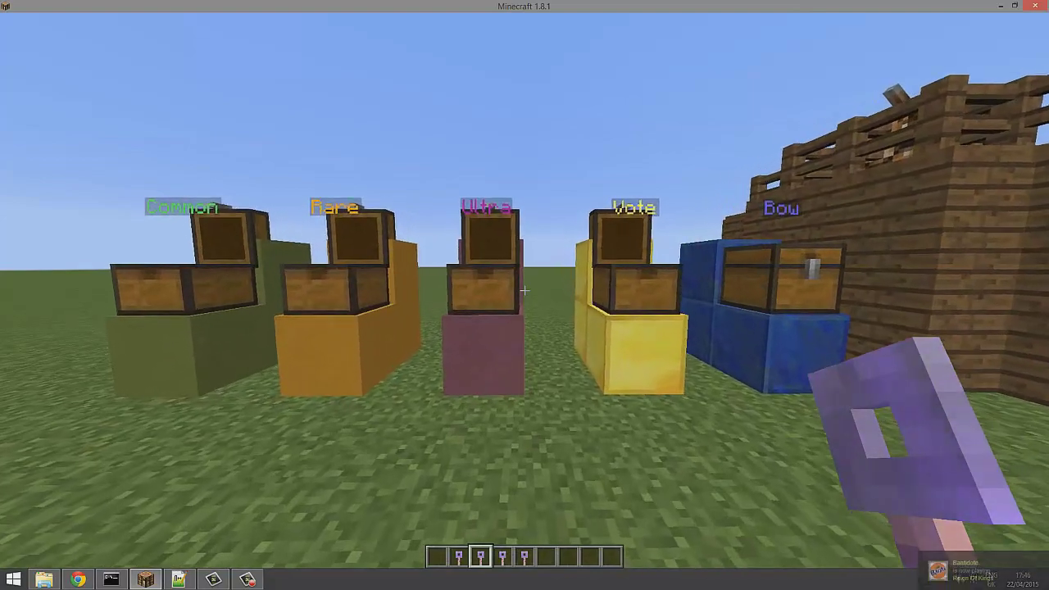
{"action": "key", "text": "a"}
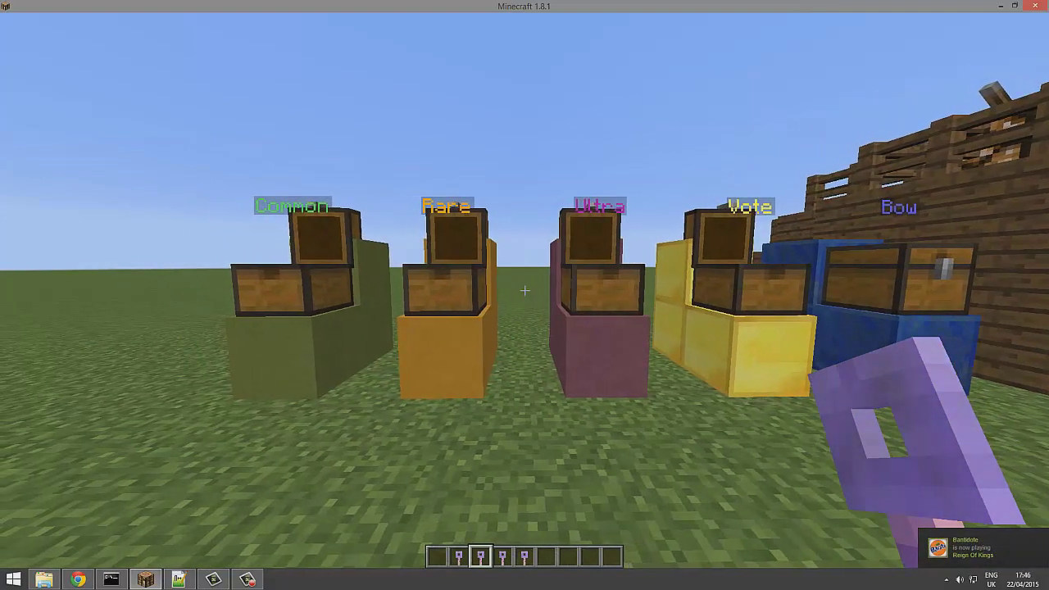
{"action": "key", "text": "d"}
{"action": "key", "text": "w"}
{"action": "key", "text": "space"}
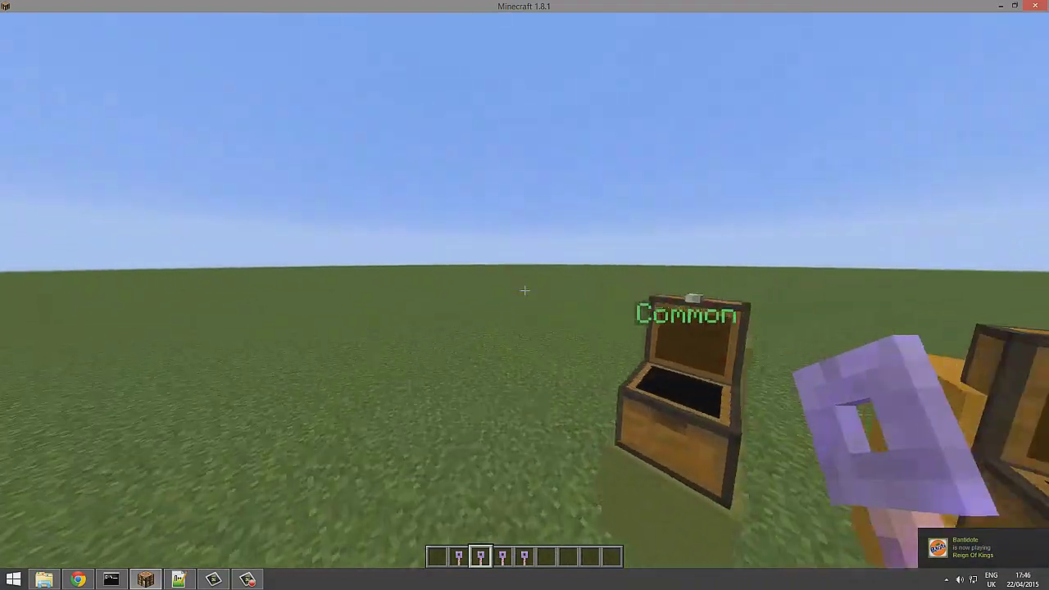
{"action": "key", "text": "w"}
{"action": "key", "text": "d"}
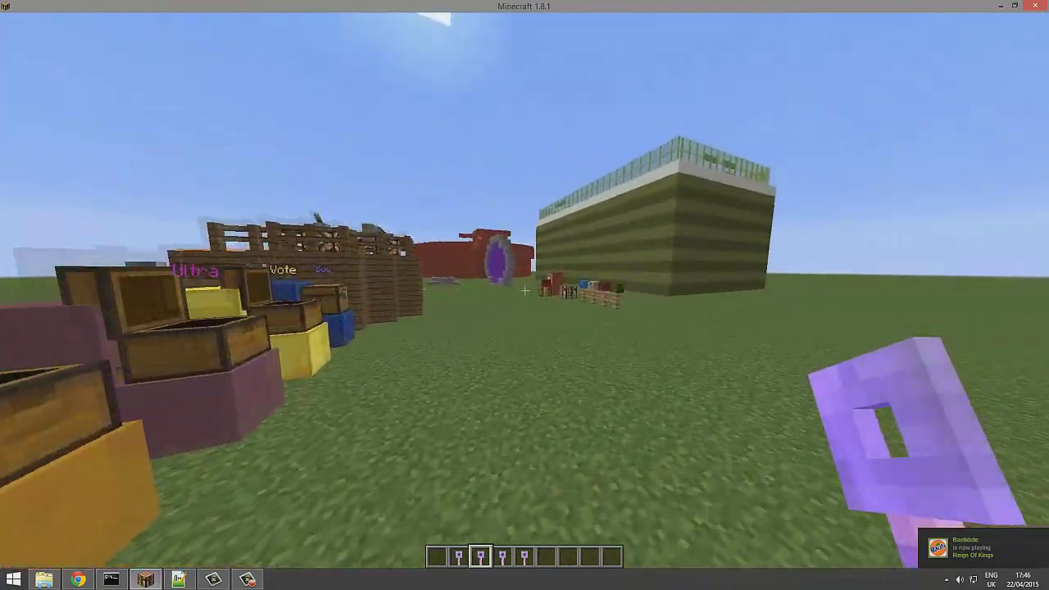
{"action": "key", "text": "w"}
{"action": "scroll", "coordinate": [525, 295], "scroll_direction": "down", "scroll_amount": 1}
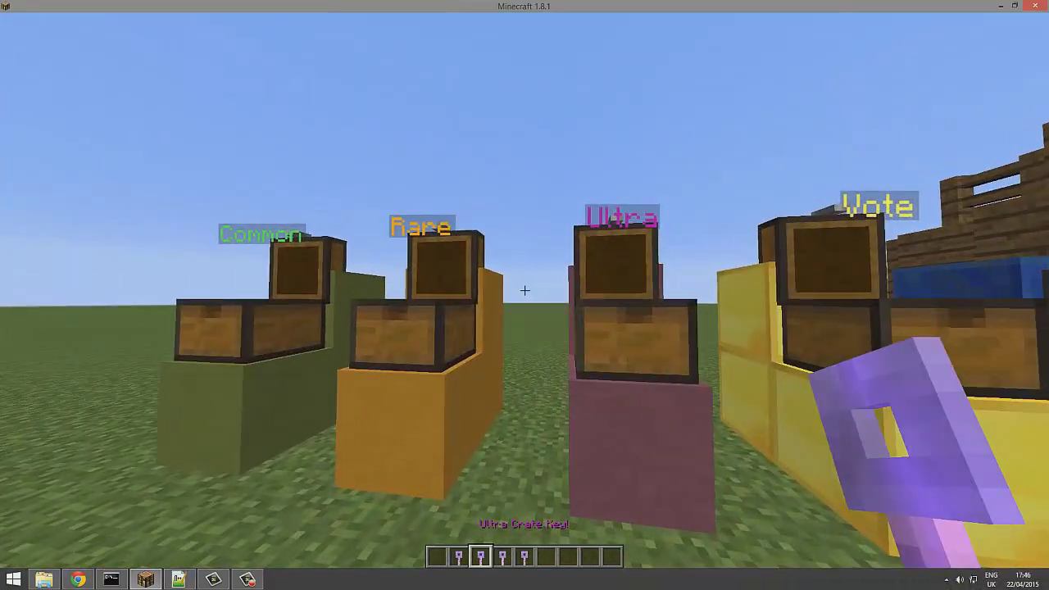
{"action": "key", "text": "w"}
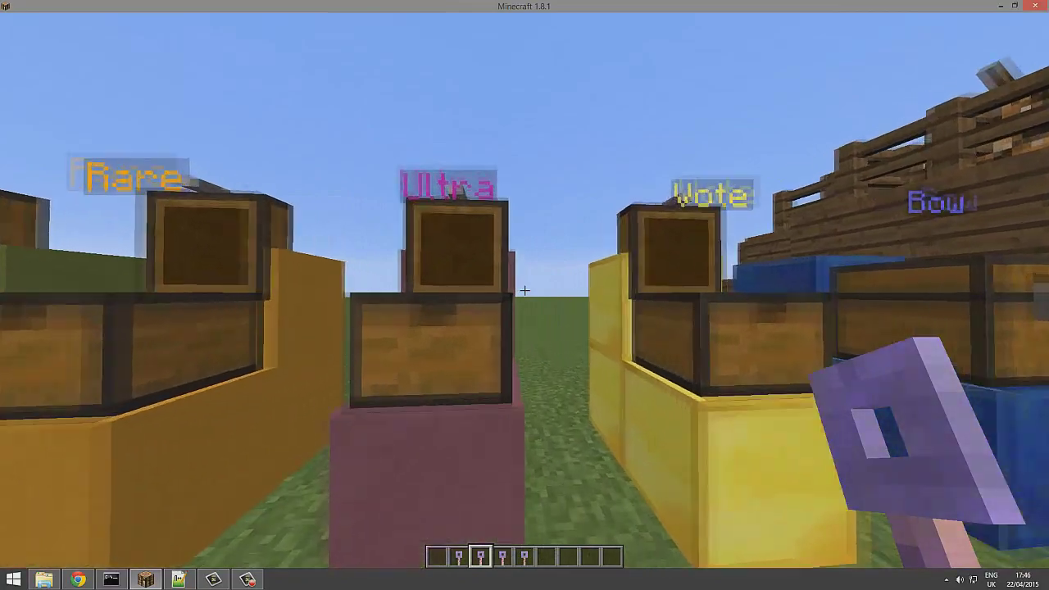
Step: Try to open the Ultra crate while holding the Vote crate key
{"action": "key", "text": "s"}
{"action": "scroll", "coordinate": [525, 295], "scroll_direction": "down", "scroll_amount": 1}
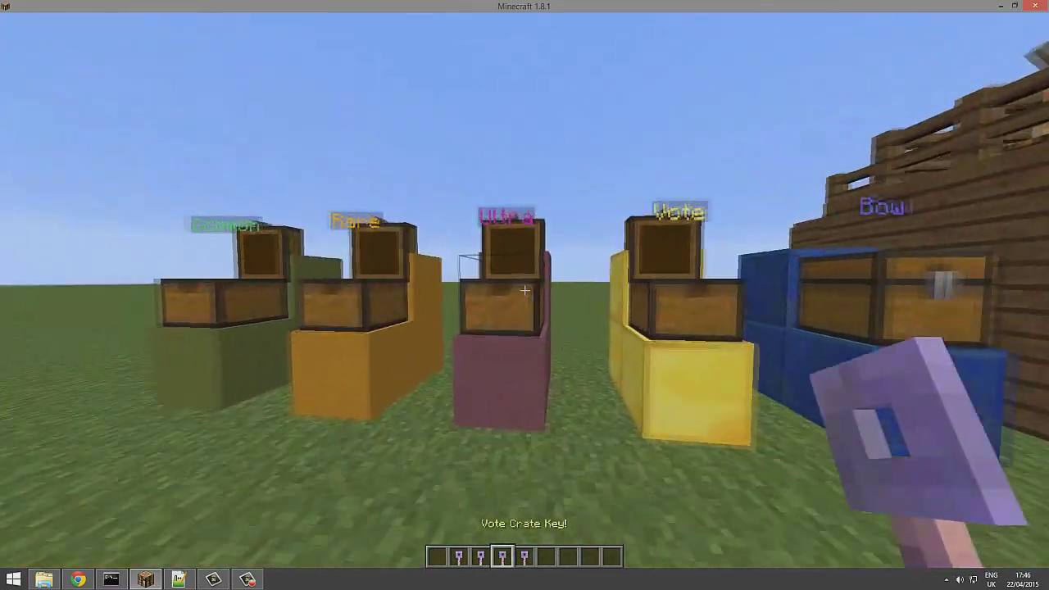
{"action": "key", "text": "w"}
{"action": "key", "text": "w"}
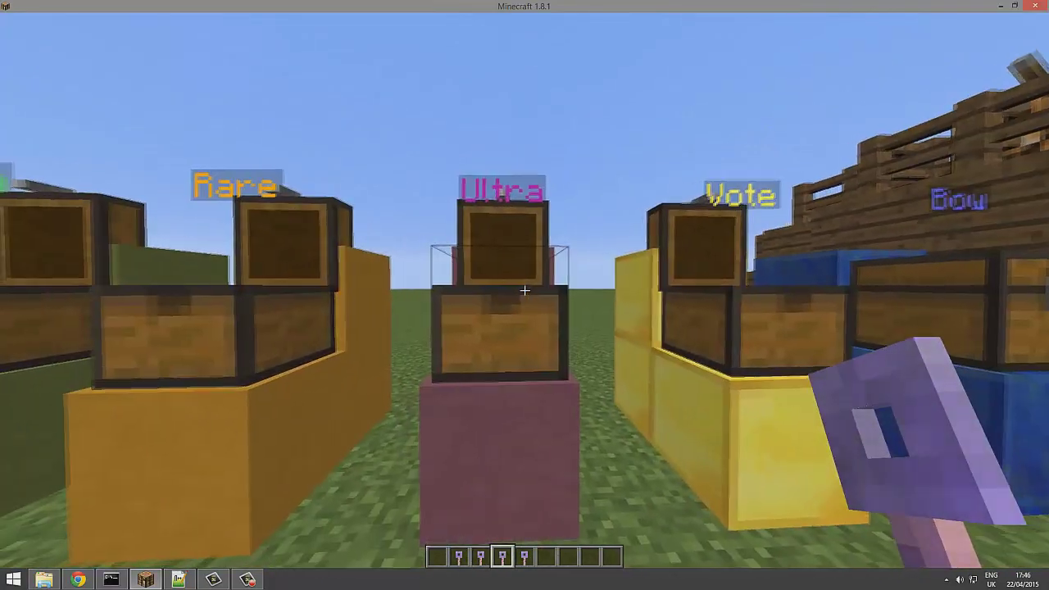
{"action": "right_click", "coordinate": [524, 290]}
Step: Open the Ultra crate with the Ultra crate key
{"action": "key", "text": "s"}
{"action": "scroll", "coordinate": [525, 290], "scroll_direction": "up", "scroll_amount": 1}
{"action": "key", "text": "w"}
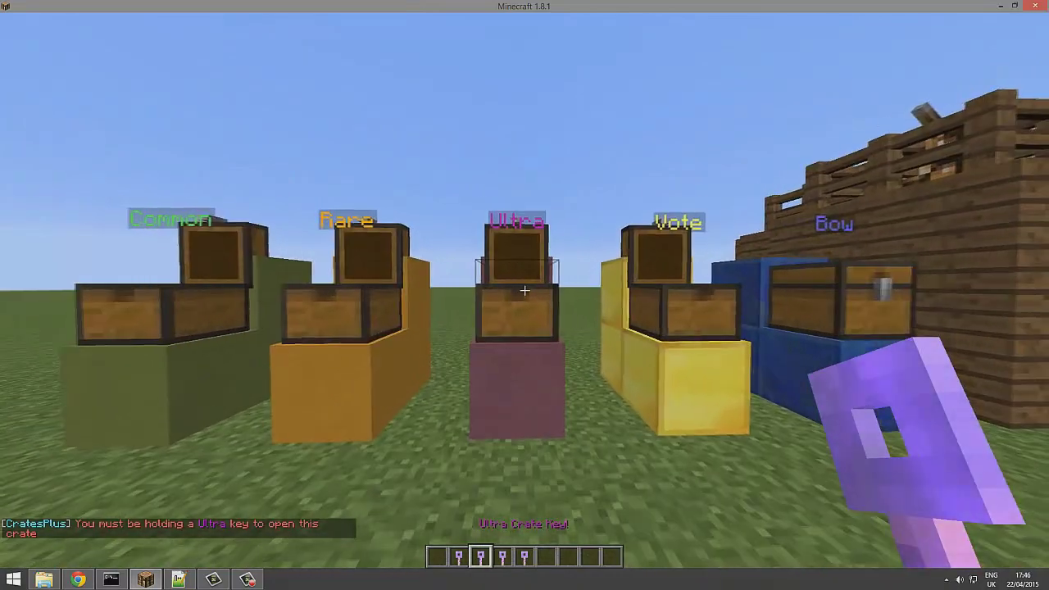
{"action": "key", "text": "w"}
{"action": "key", "text": "w"}
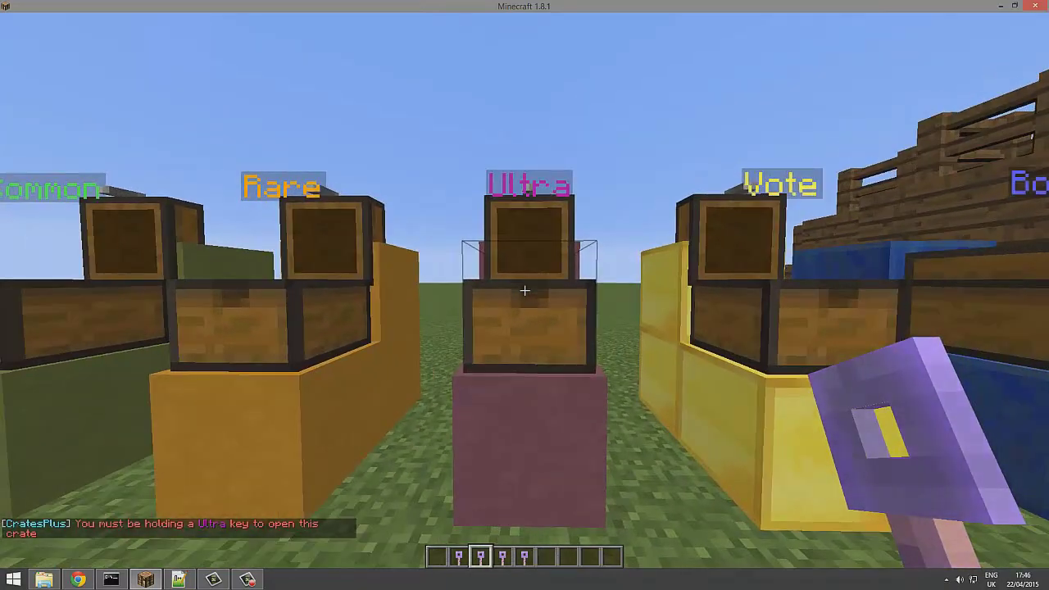
{"action": "right_click", "coordinate": [525, 290]}
Step: Remove the item won from the Ultra crate from the hotbar and switch to the empty first slot
{"action": "key", "text": "e"}
{"action": "left_click", "coordinate": [437, 349], "text": "shift"}
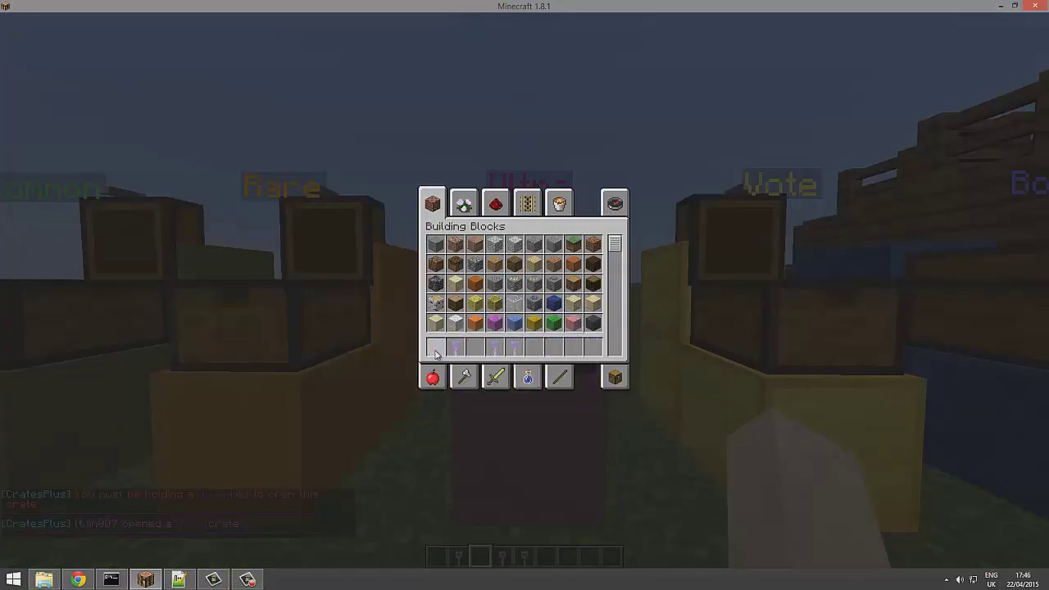
{"action": "key", "text": "e"}
{"action": "scroll", "coordinate": [525, 290], "scroll_direction": "up", "scroll_amount": 2}
{"action": "key", "text": "w"}
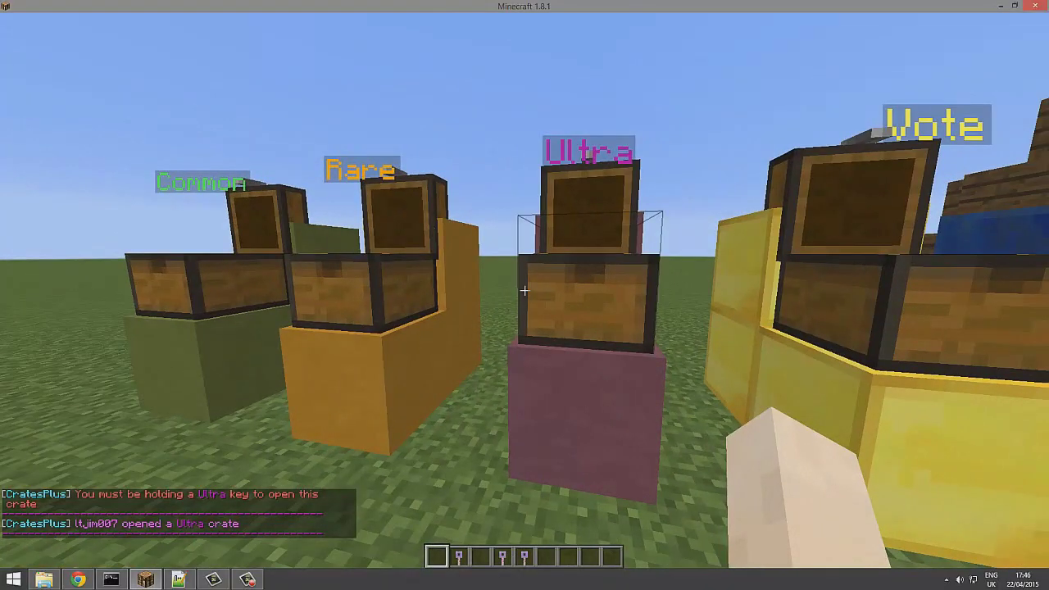
Step: Give the player one Ultra and one Common crate key with the /crate key command
{"action": "key", "text": "slash"}
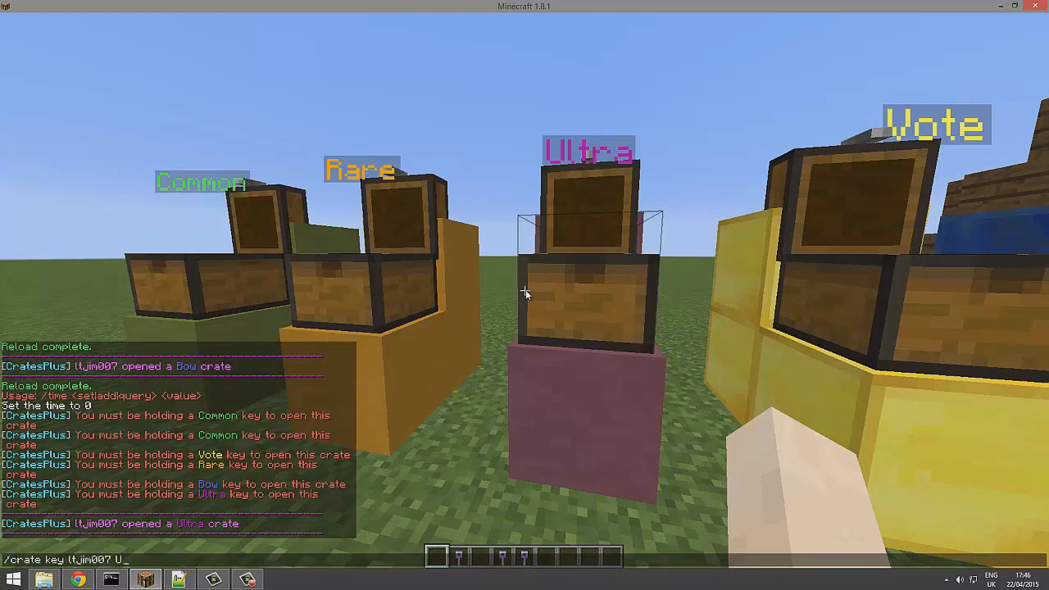
{"action": "key", "text": "Return"}
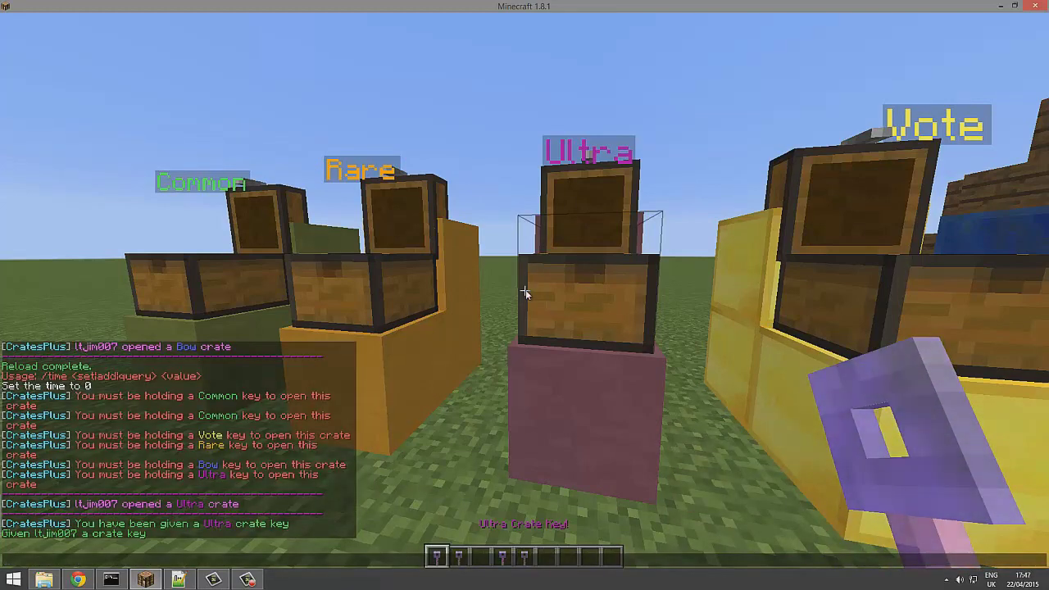
{"action": "key", "text": "BackSpace"}
{"action": "key", "text": "BackSpace"}
{"action": "key", "text": "BackSpace"}
{"action": "key", "text": "BackSpace"}
{"action": "key", "text": "BackSpace"}
{"action": "type", "text": "Co"}
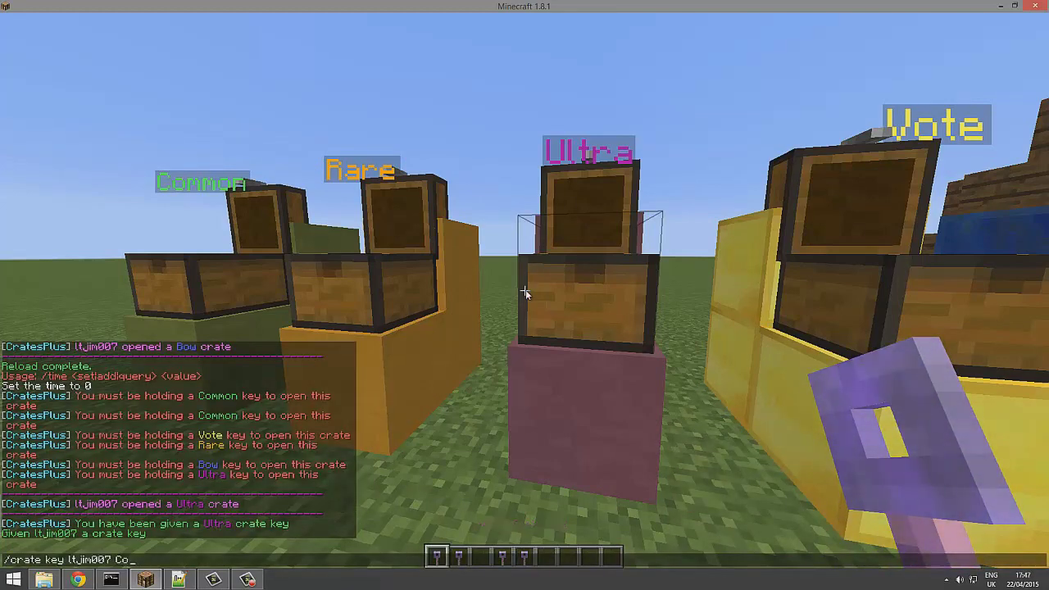
{"action": "type", "text": "mmon"}
{"action": "key", "text": "Return"}
Step: Rearrange the first three crate keys in the hotbar into the order Common, Rare, Ultra
{"action": "key", "text": "e"}
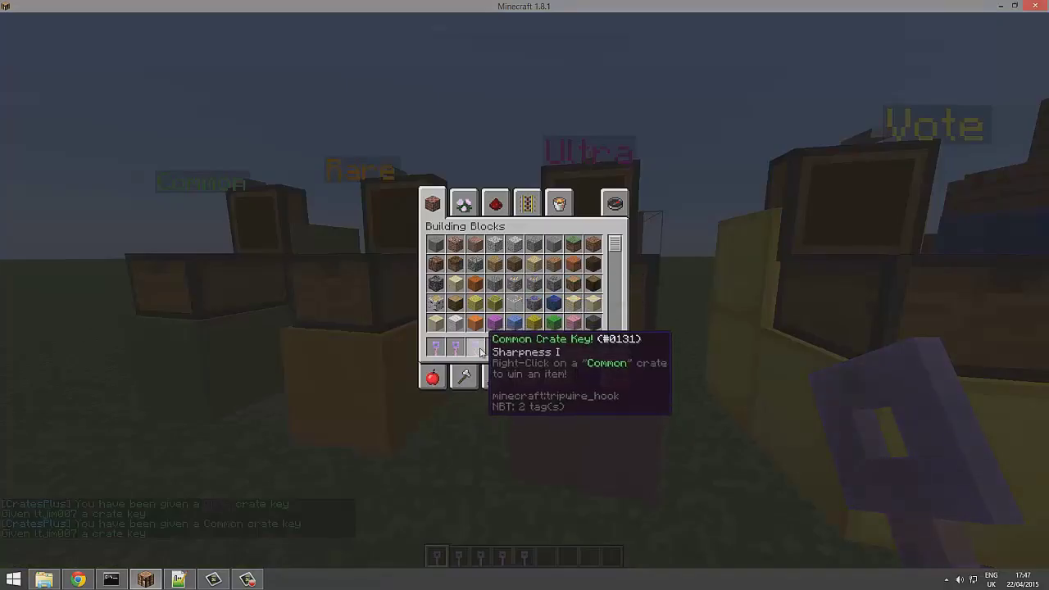
{"action": "left_click", "coordinate": [452, 351]}
{"action": "left_click", "coordinate": [438, 350]}
{"action": "left_click", "coordinate": [478, 351]}
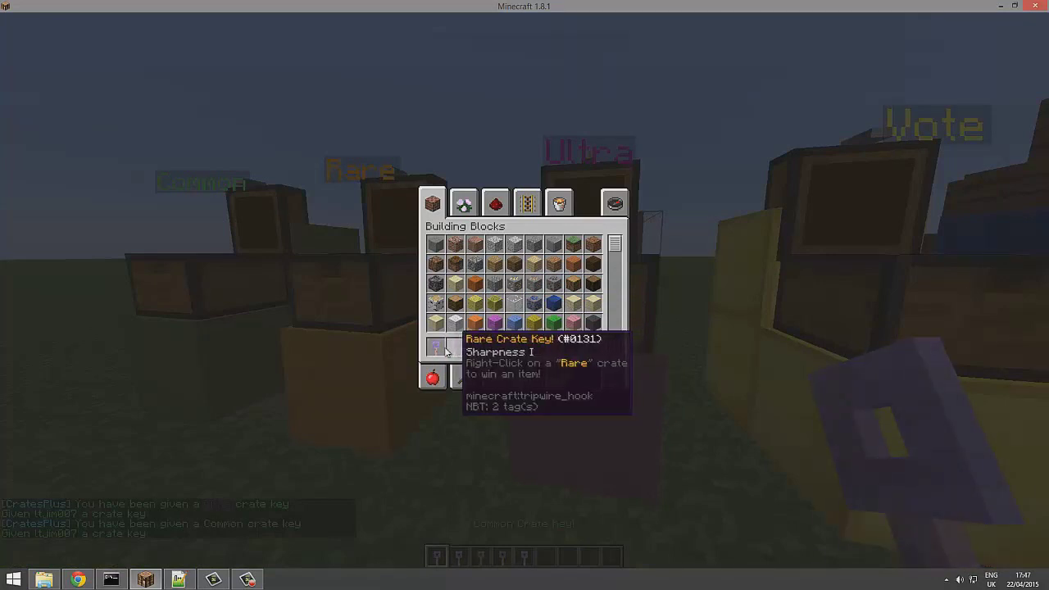
{"action": "key", "text": "e"}
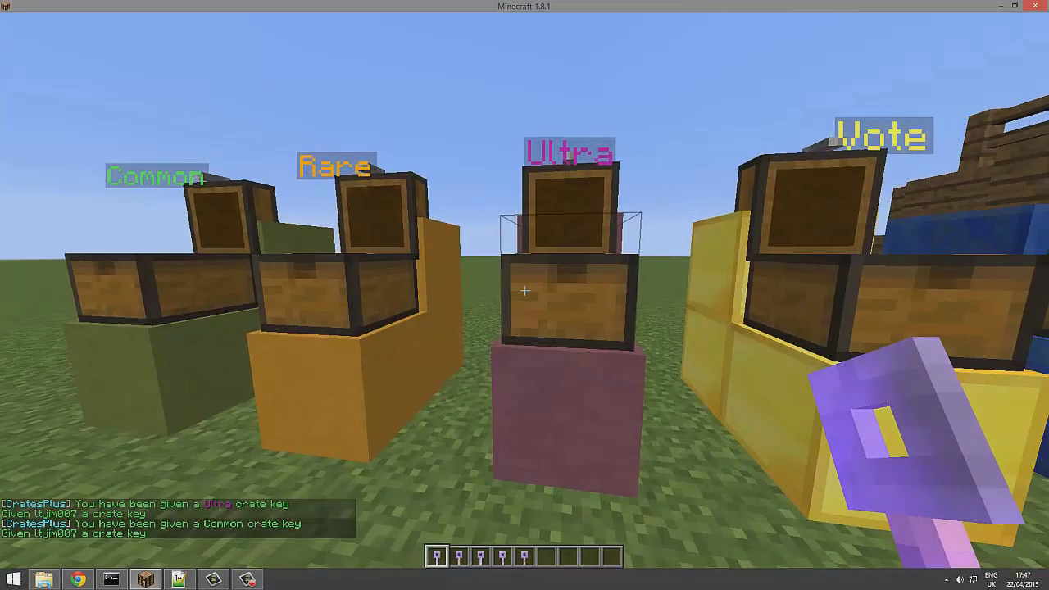
Step: Open the Vote crate and the Bow crate, each with its matching key
{"action": "key", "text": "d"}
{"action": "scroll", "coordinate": [525, 290], "scroll_direction": "down", "scroll_amount": 1}
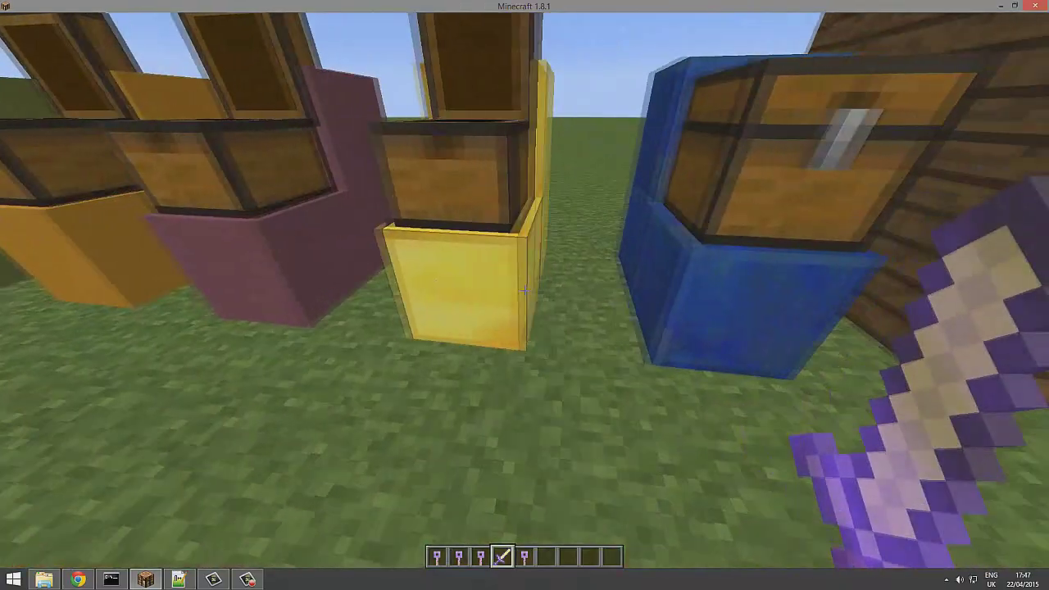
{"action": "scroll", "coordinate": [525, 289], "scroll_direction": "down", "scroll_amount": 1}
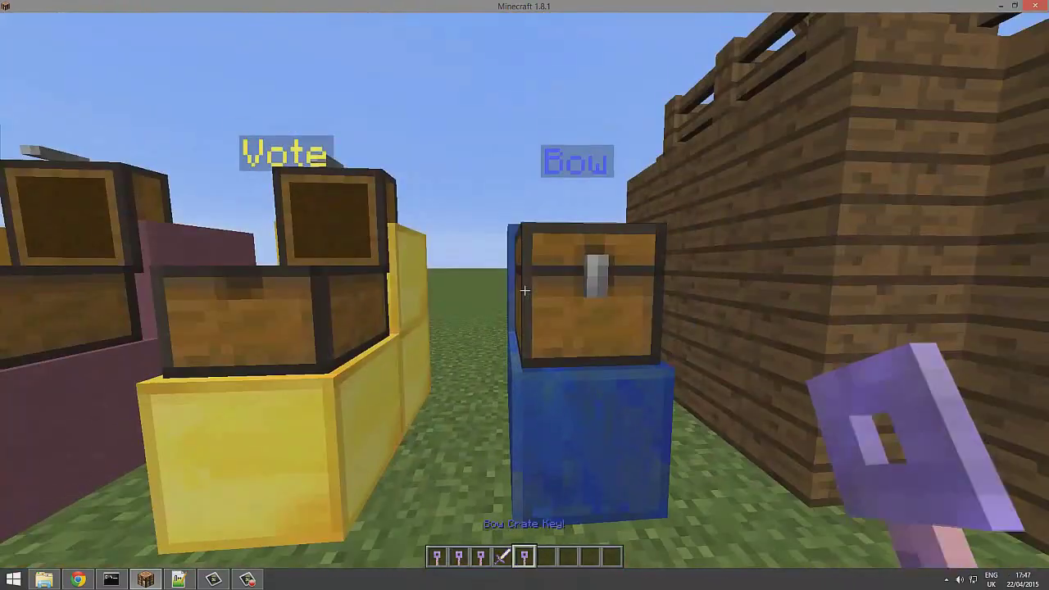
{"action": "right_click", "coordinate": [525, 289]}
Step: Remove the won sword and Cooked Steak from the hotbar and switch back to the Ultra crate key
{"action": "key", "text": "e"}
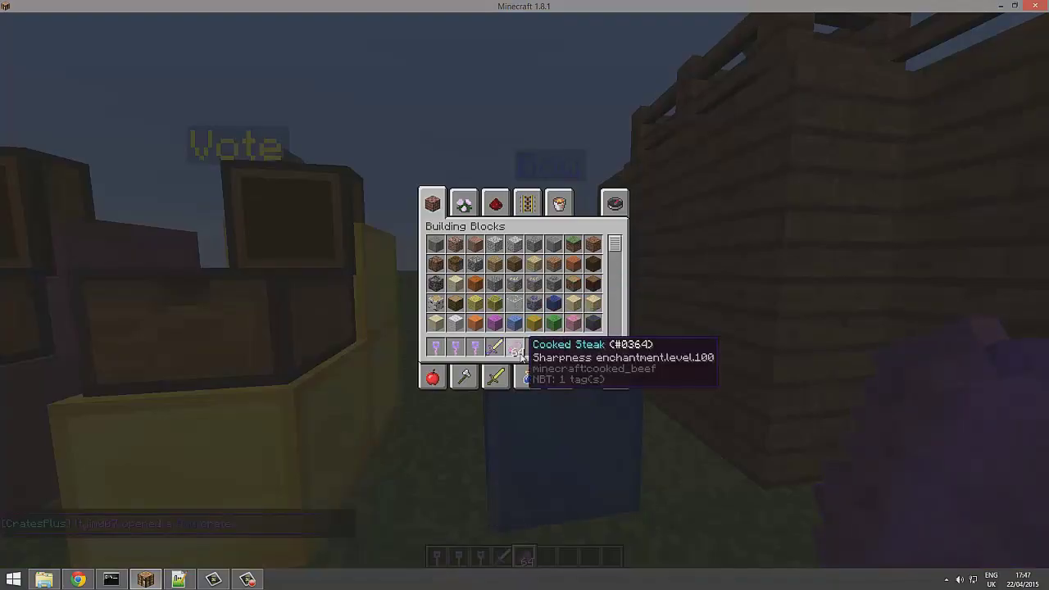
{"action": "left_click", "coordinate": [522, 356], "text": "shift"}
{"action": "key", "text": "e"}
{"action": "scroll", "coordinate": [524, 290], "scroll_direction": "up", "scroll_amount": 4}
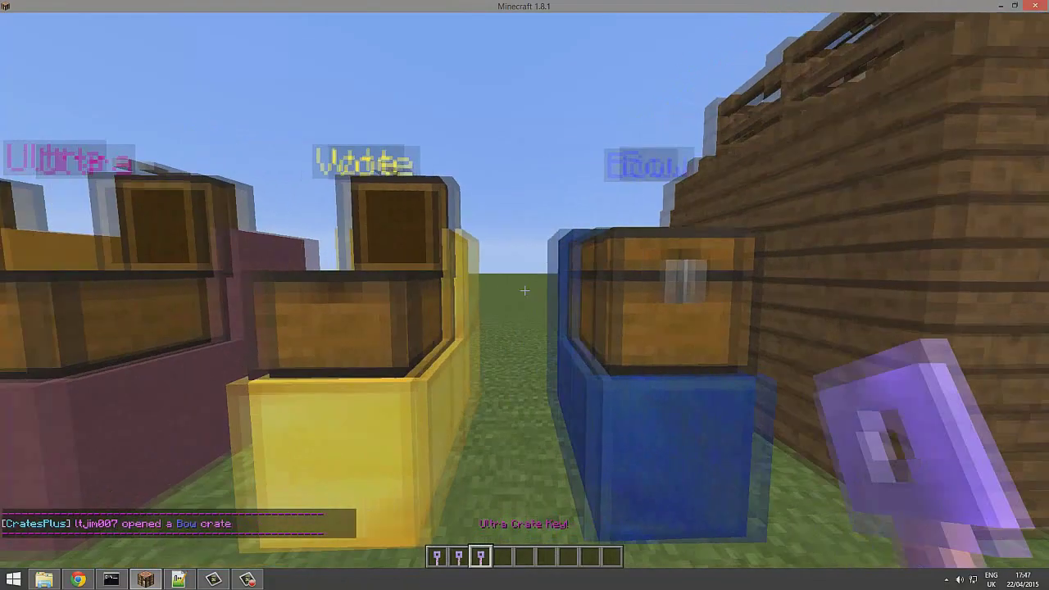
Step: Obtain a Common crate with the command /crate crate Common and place it on the grass in front of the crate row
{"action": "type", "text": "/c"}
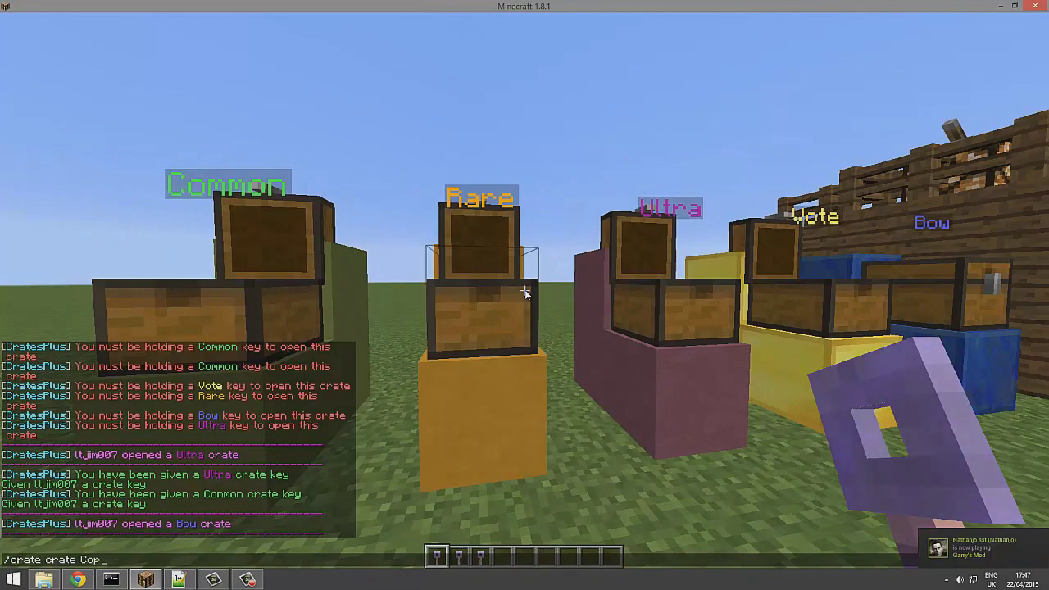
{"action": "type", "text": "rate crate Common"}
{"action": "key", "text": "Return"}
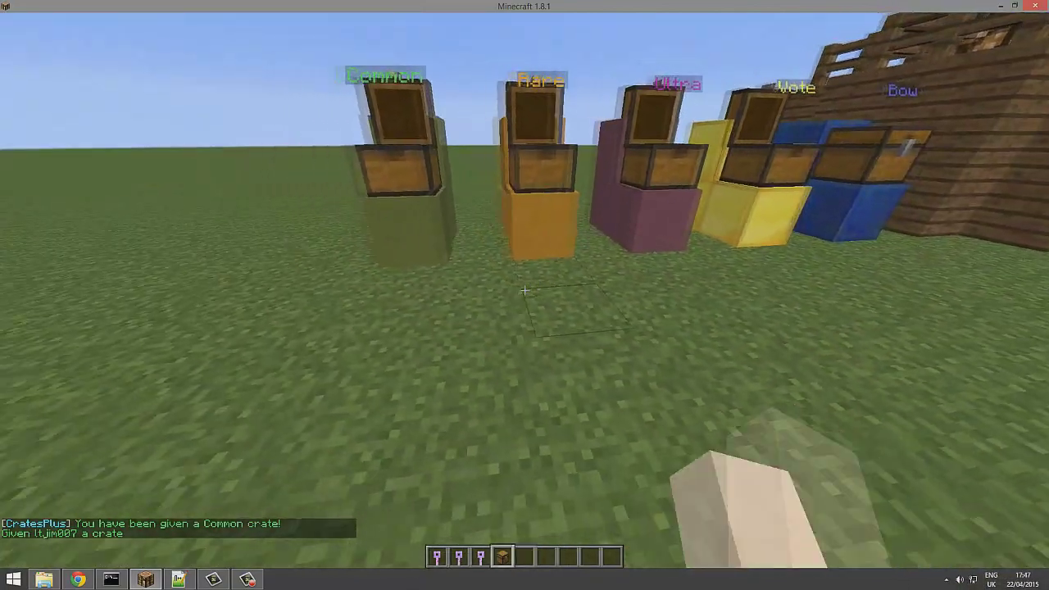
{"action": "key", "text": "4"}
{"action": "right_click", "coordinate": [524, 289]}
Step: Replace the spare Common crate in the hotbar with a Common crate key
{"action": "key", "text": "e"}
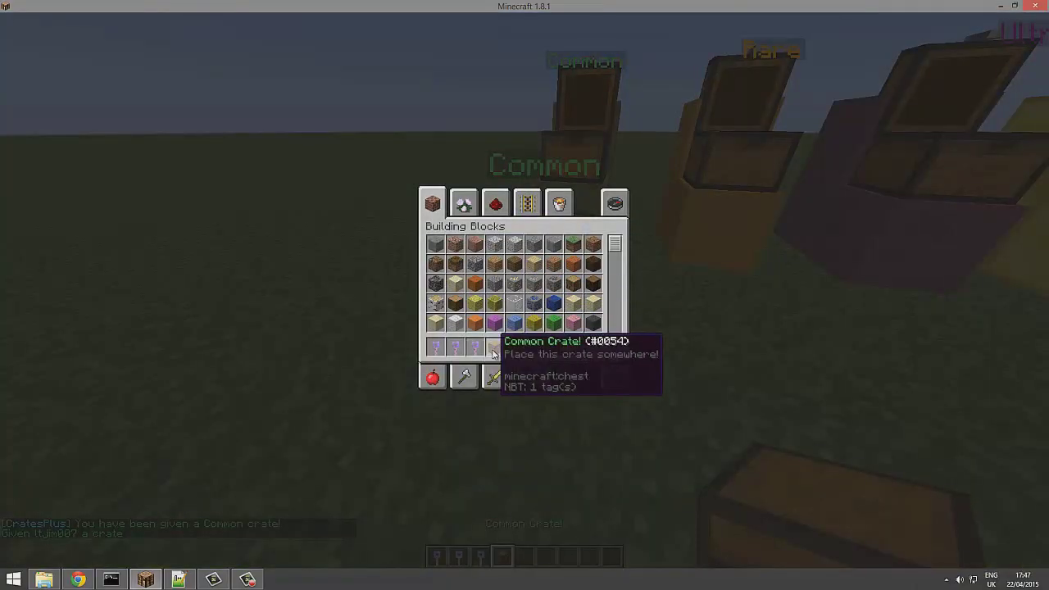
{"action": "key", "text": "e"}
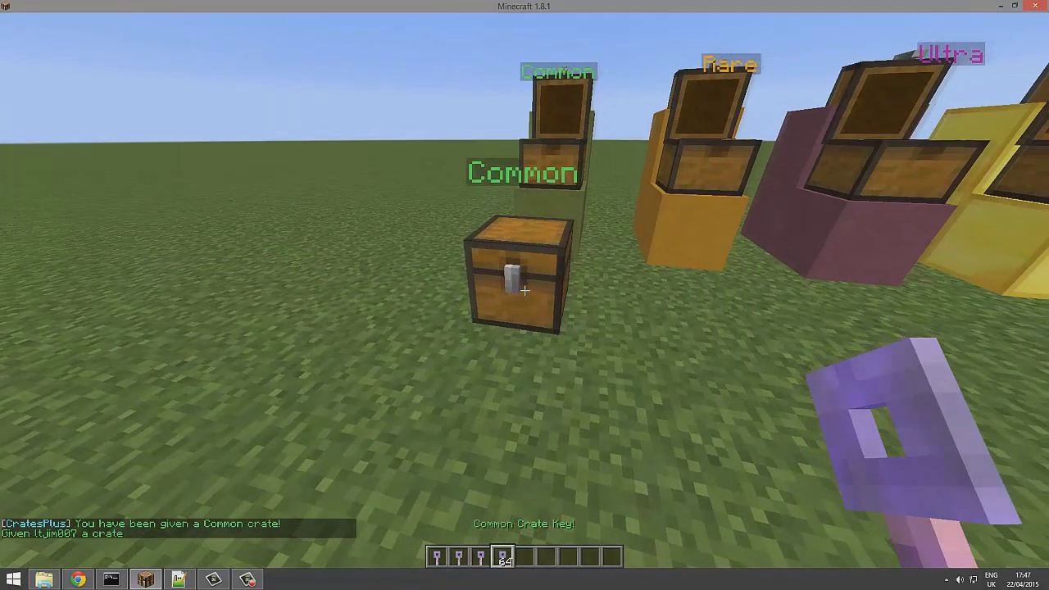
{"action": "key", "text": "e"}
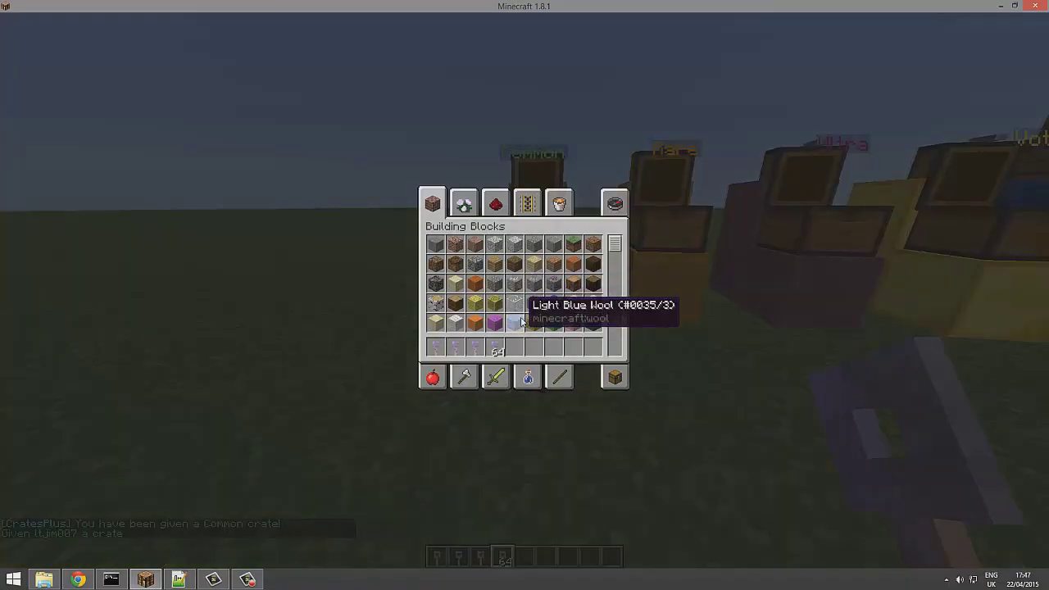
{"action": "key", "text": "e"}
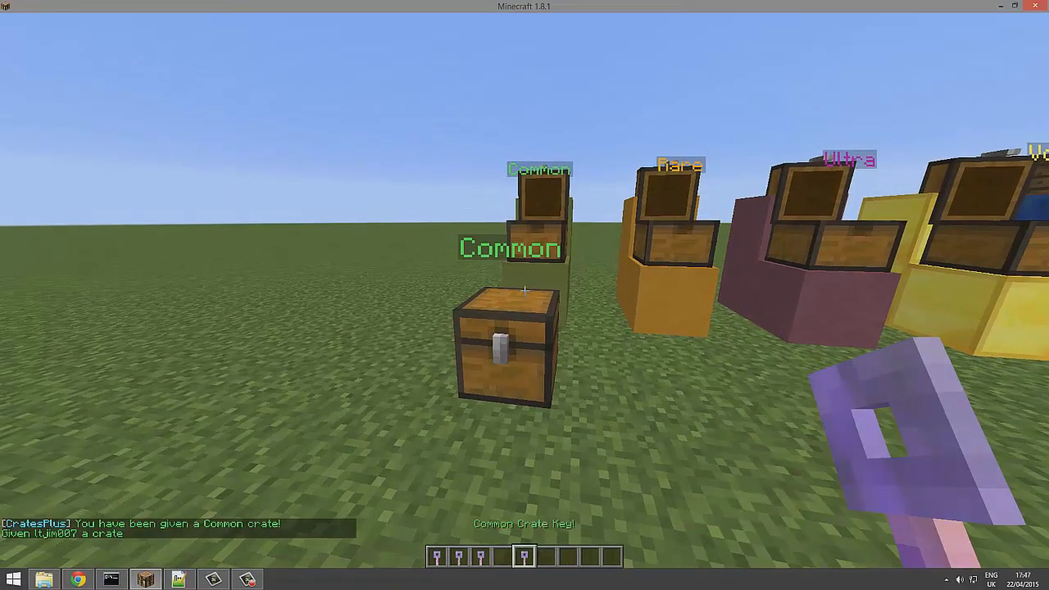
Step: Clear the Common crate keys and the Light Green Wool from the hotbar, leaving the first slot empty
{"action": "key", "text": "w"}
{"action": "key", "text": "s"}
{"action": "key", "text": "1"}
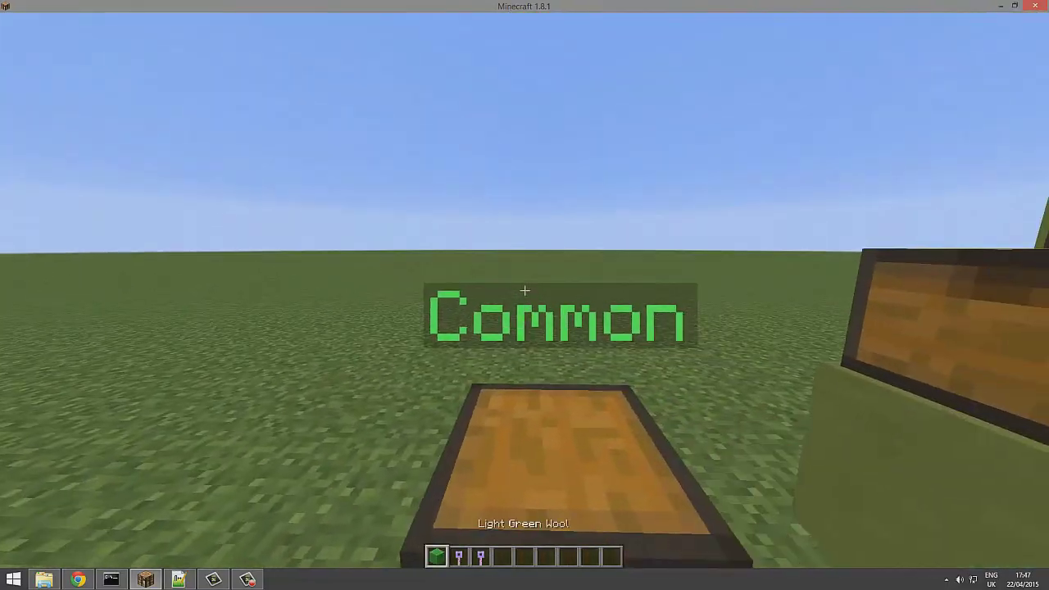
{"action": "key", "text": "e"}
{"action": "key", "text": "e"}
Step: Try to open the Common, Rare, Ultra, Vote and Bow crates without holding a key
{"action": "right_click", "coordinate": [525, 290]}
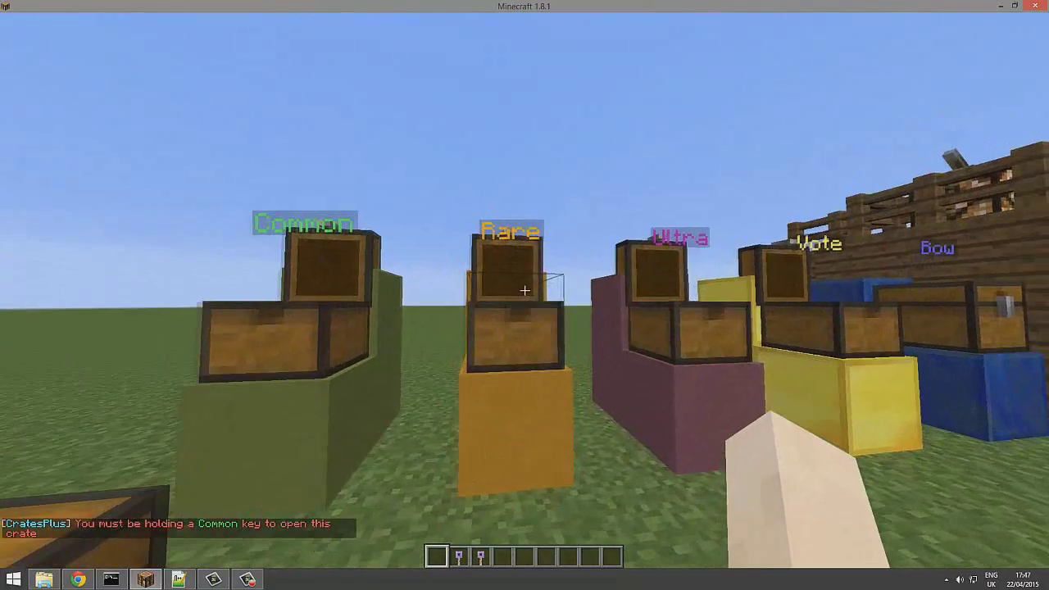
{"action": "right_click", "coordinate": [525, 290]}
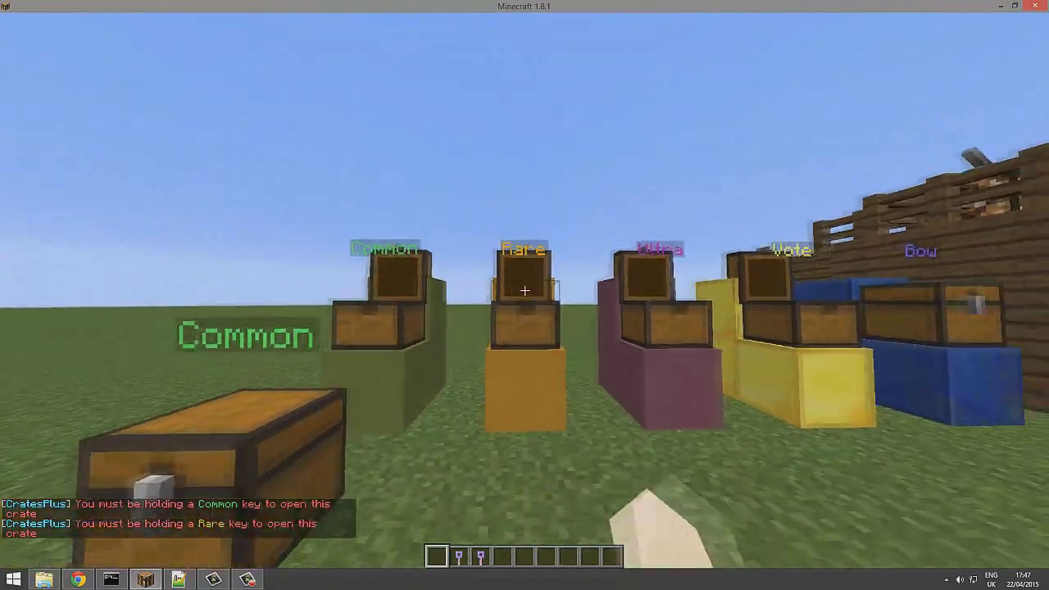
{"action": "right_click", "coordinate": [524, 291]}
{"action": "right_click", "coordinate": [525, 290]}
{"action": "key", "text": "s"}
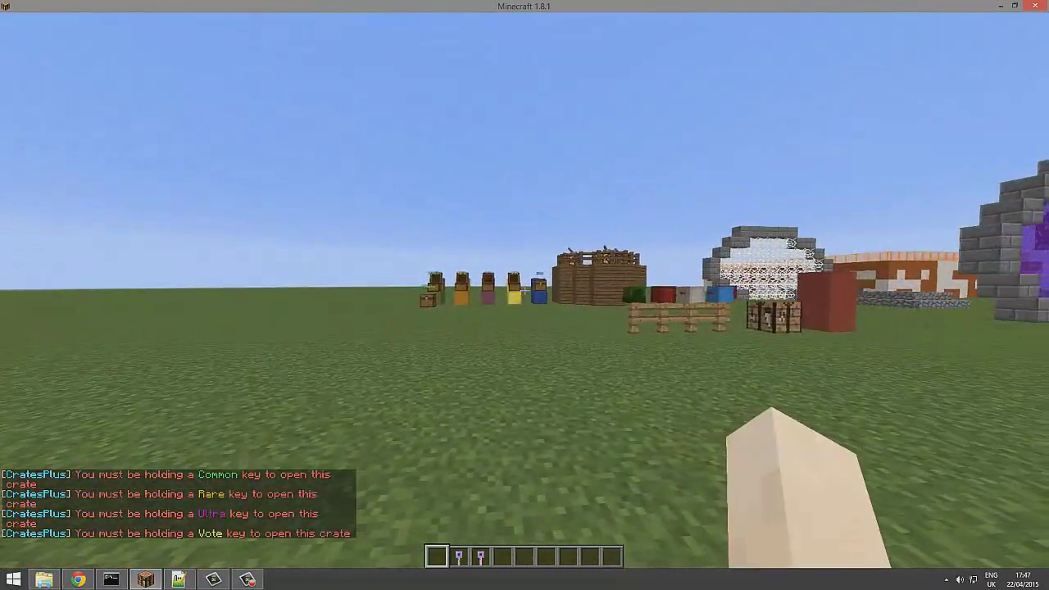
{"action": "key", "text": "w"}
{"action": "right_click", "coordinate": [524, 291]}
{"action": "key", "text": "s"}
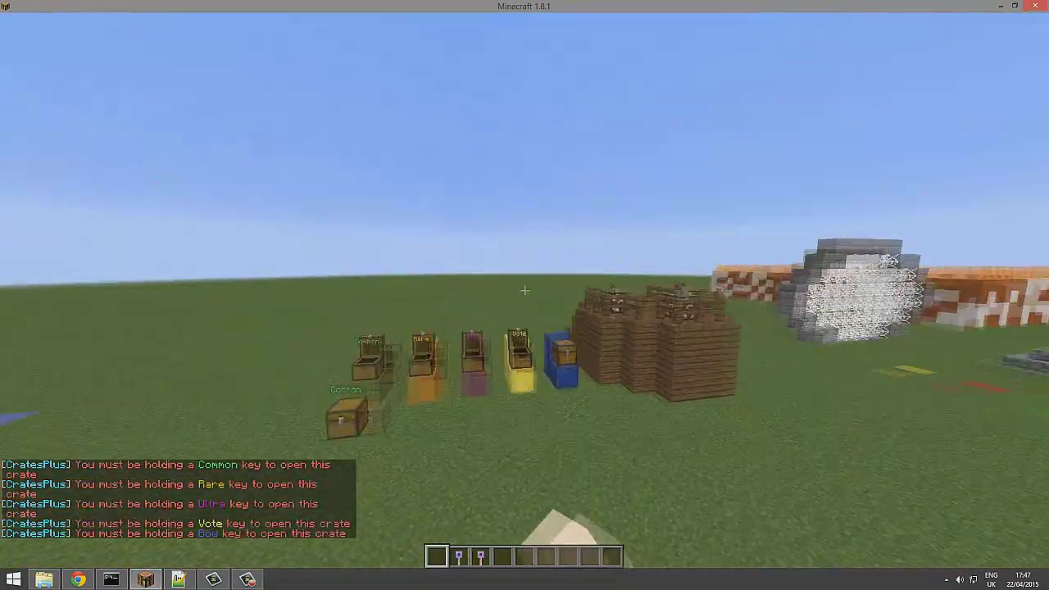
{"action": "key", "text": "w"}
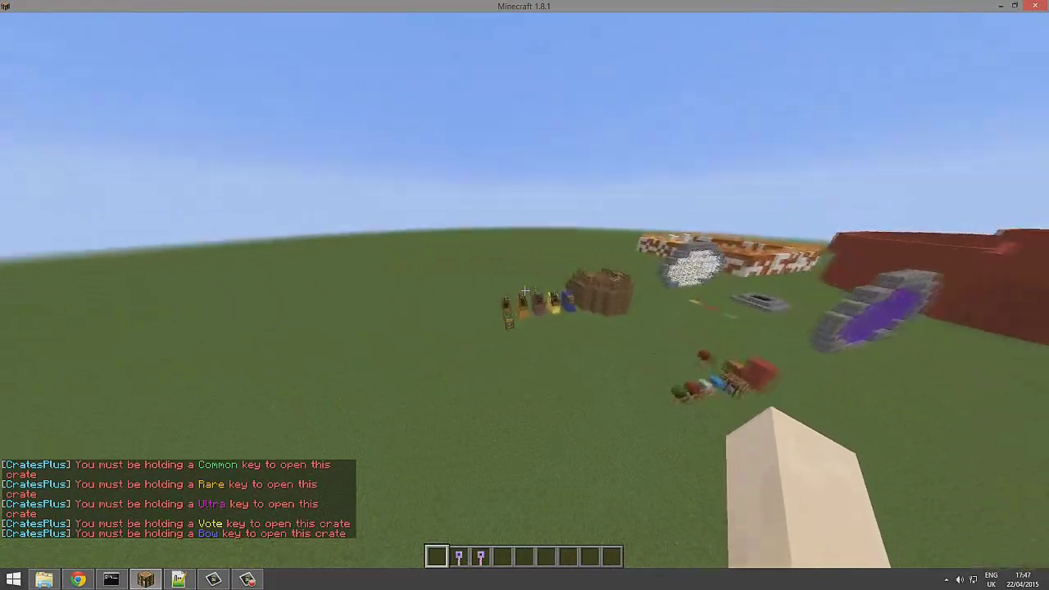
{"action": "key", "text": "w"}
{"action": "right_click", "coordinate": [524, 291]}
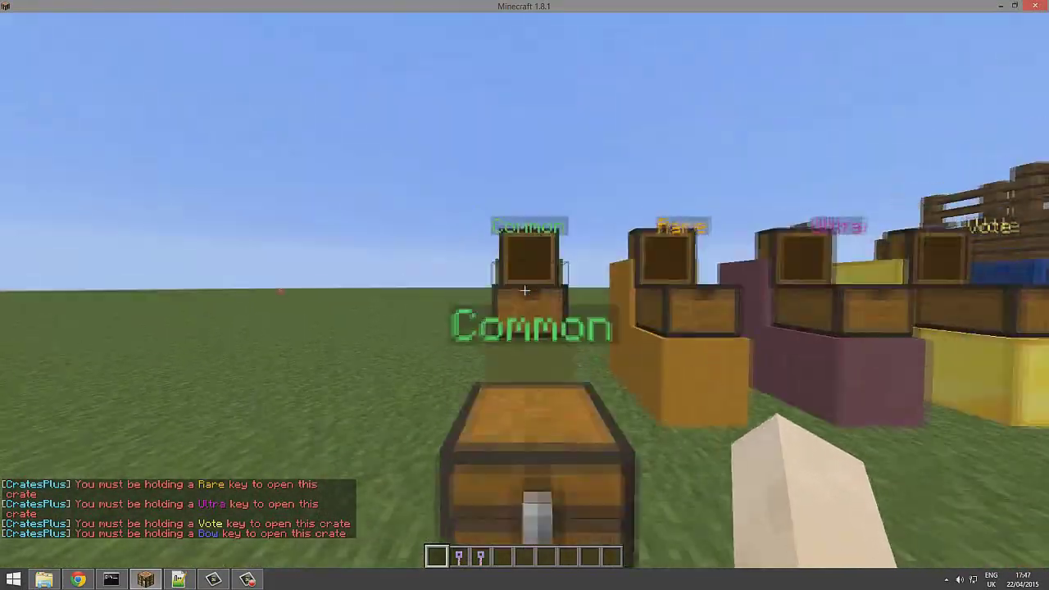
Step: Try to open the Common crates at the end of the row without holding a key
{"action": "key", "text": "a"}
{"action": "left_click", "coordinate": [525, 291]}
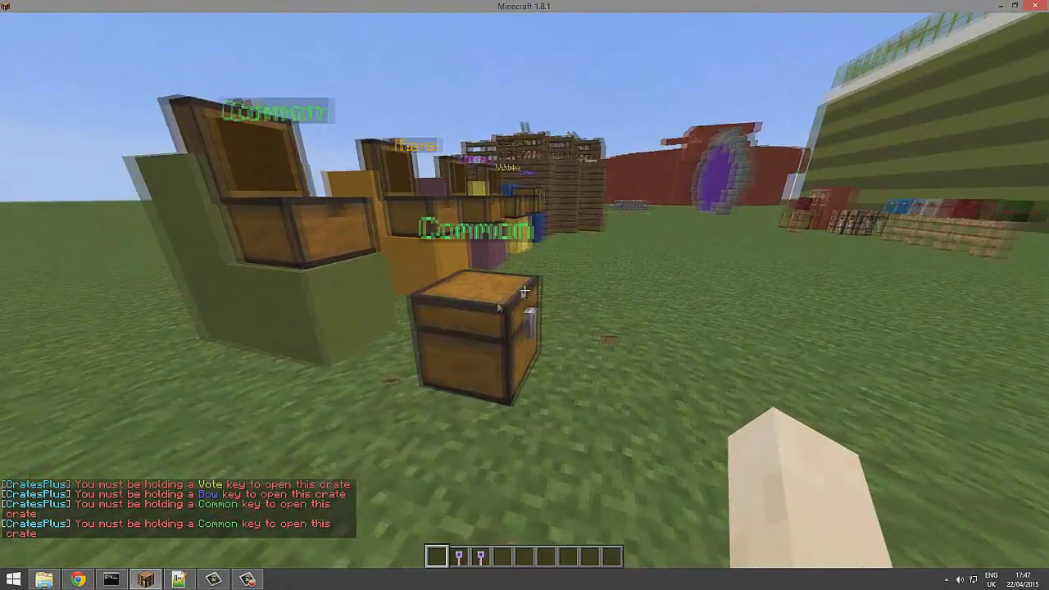
Step: Switch to config.yml in Notepad++ and review the crate item lists, the crate settings and the Messages section
{"action": "key", "text": "t"}
{"action": "left_click", "coordinate": [172, 580]}
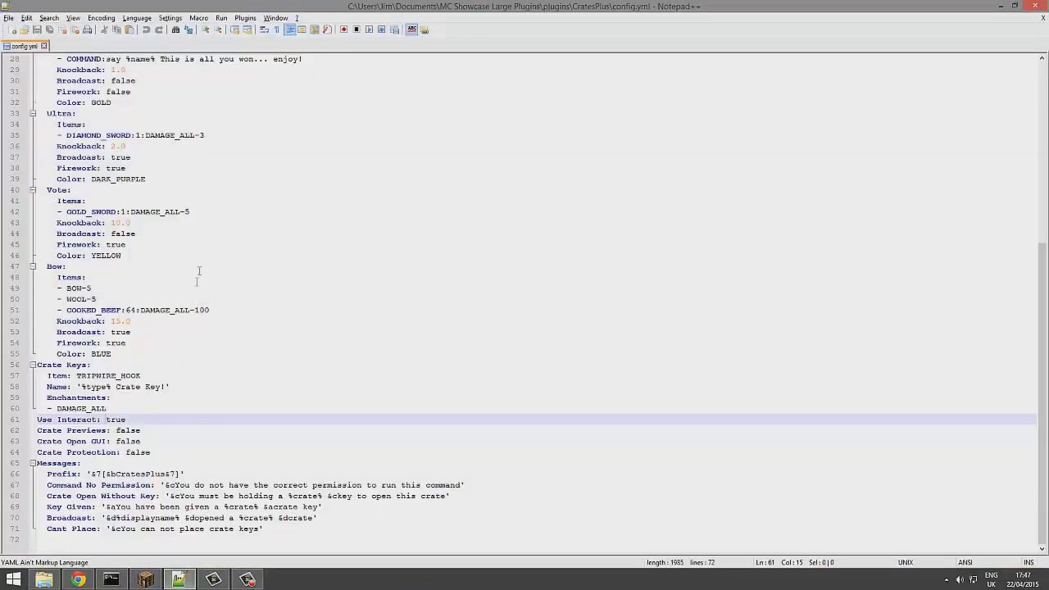
{"action": "scroll", "coordinate": [198, 279], "scroll_direction": "up", "scroll_amount": 9}
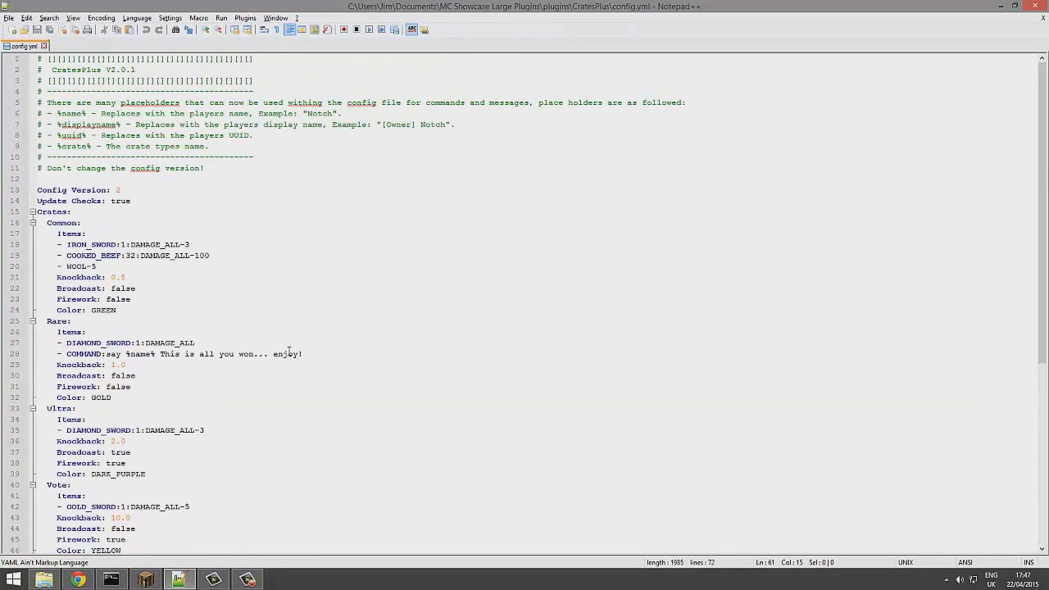
{"action": "left_click_drag", "start_coordinate": [288, 365], "coordinate": [68, 247]}
{"action": "scroll", "coordinate": [123, 278], "scroll_direction": "down", "scroll_amount": 2}
{"action": "left_click", "coordinate": [124, 279]}
{"action": "scroll", "coordinate": [124, 279], "scroll_direction": "down", "scroll_amount": 2}
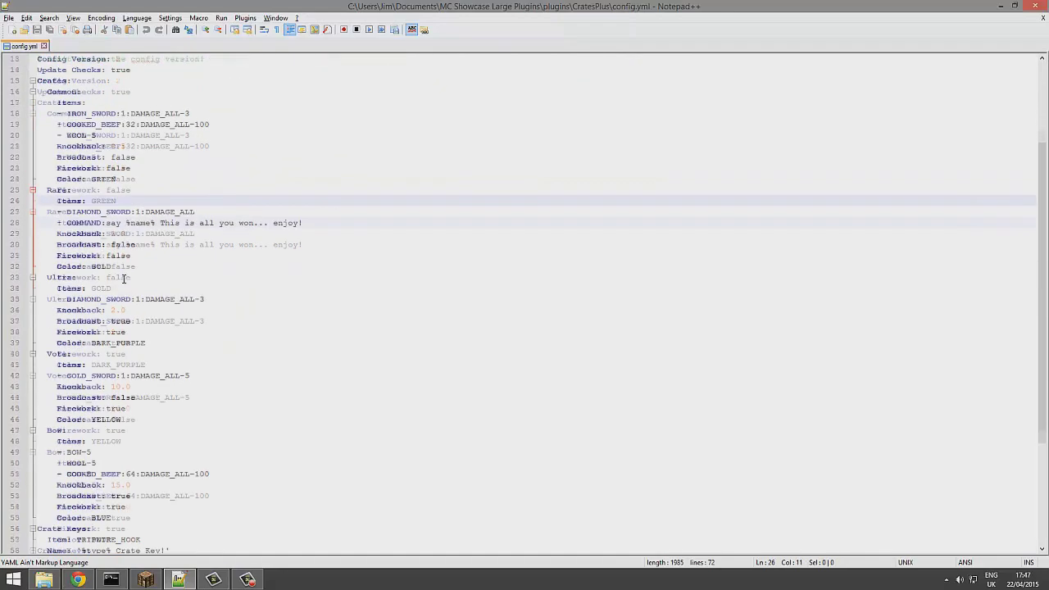
{"action": "scroll", "coordinate": [123, 278], "scroll_direction": "down", "scroll_amount": 5}
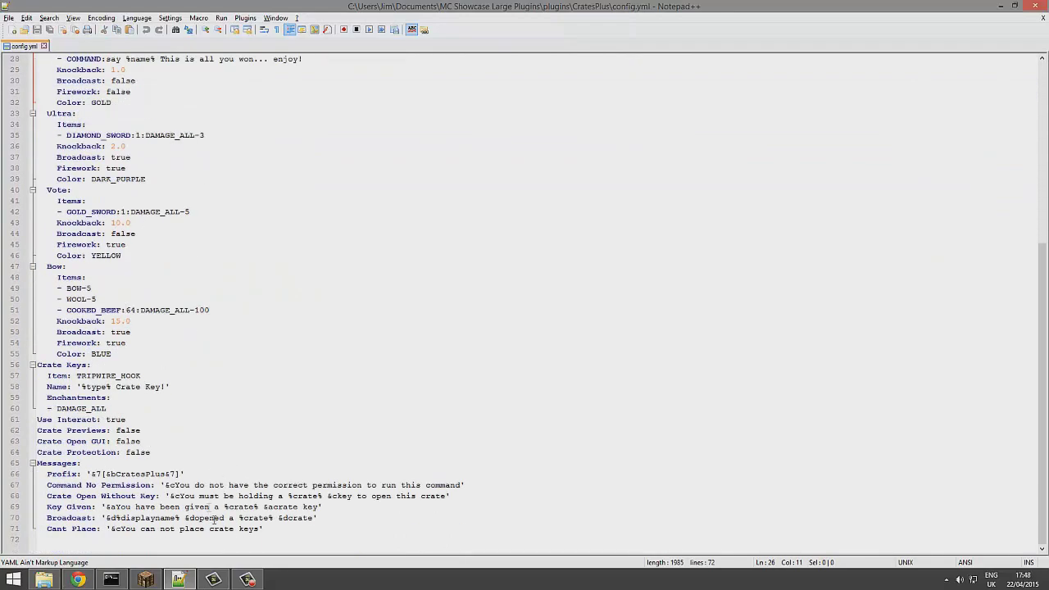
{"action": "left_click_drag", "start_coordinate": [310, 526], "coordinate": [4, 473]}
{"action": "scroll", "coordinate": [205, 323], "scroll_direction": "up", "scroll_amount": 4}
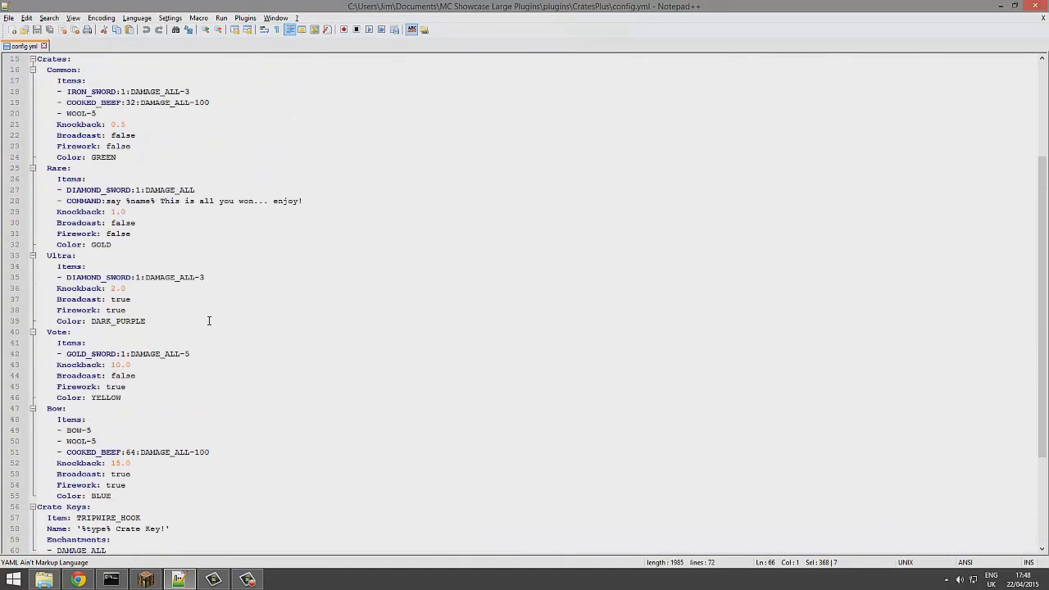
{"action": "scroll", "coordinate": [204, 308], "scroll_direction": "down", "scroll_amount": 4}
Step: Set Crate Open GUI and Crate Previews to true in config.yml and save the file
{"action": "left_click_drag", "start_coordinate": [179, 455], "coordinate": [119, 450]}
{"action": "left_click", "coordinate": [76, 441]}
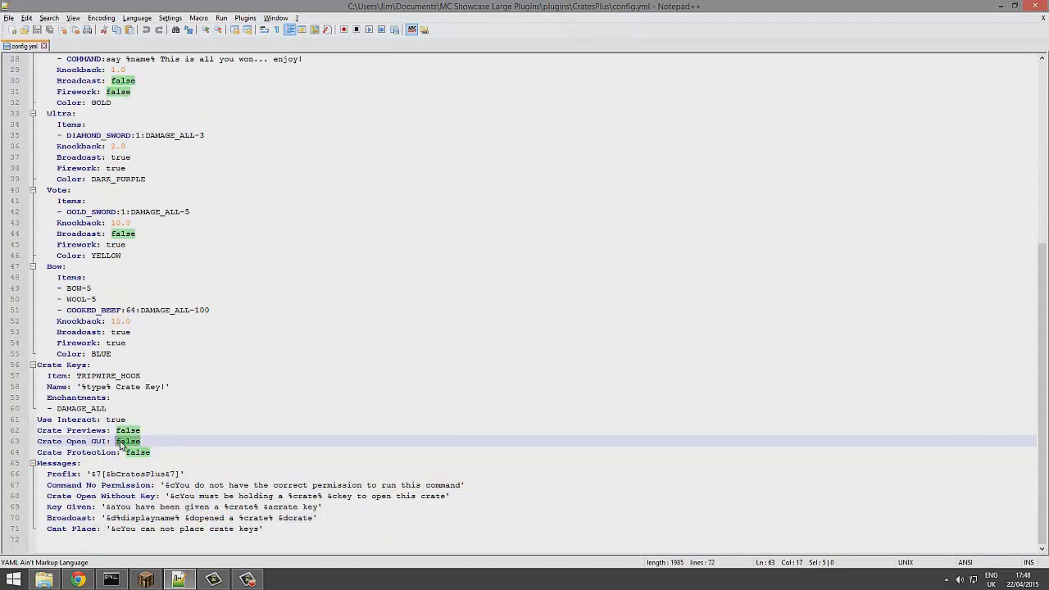
{"action": "type", "text": "true"}
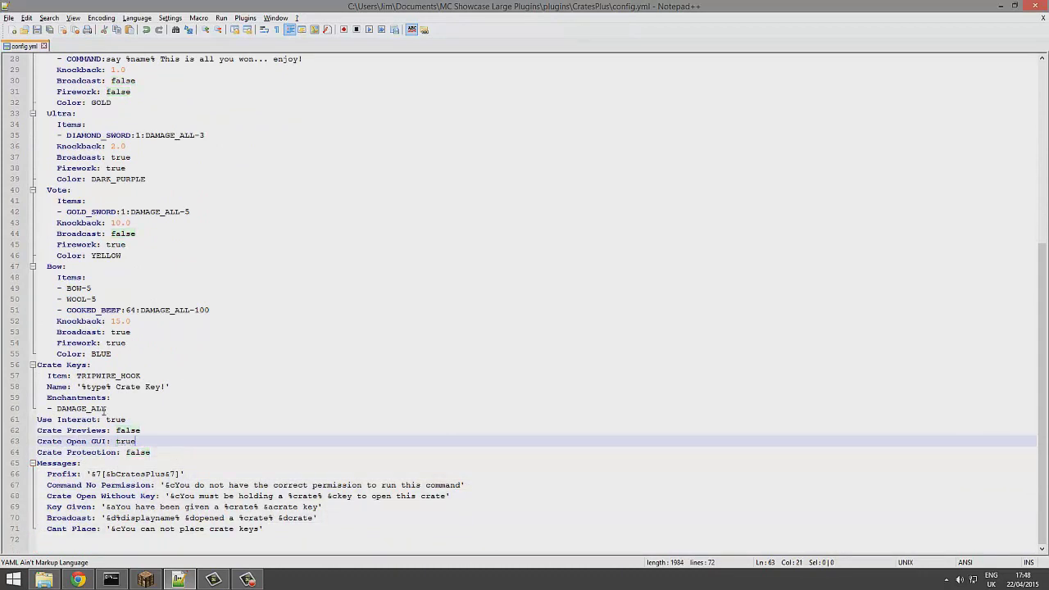
{"action": "left_click_drag", "start_coordinate": [141, 434], "coordinate": [131, 432]}
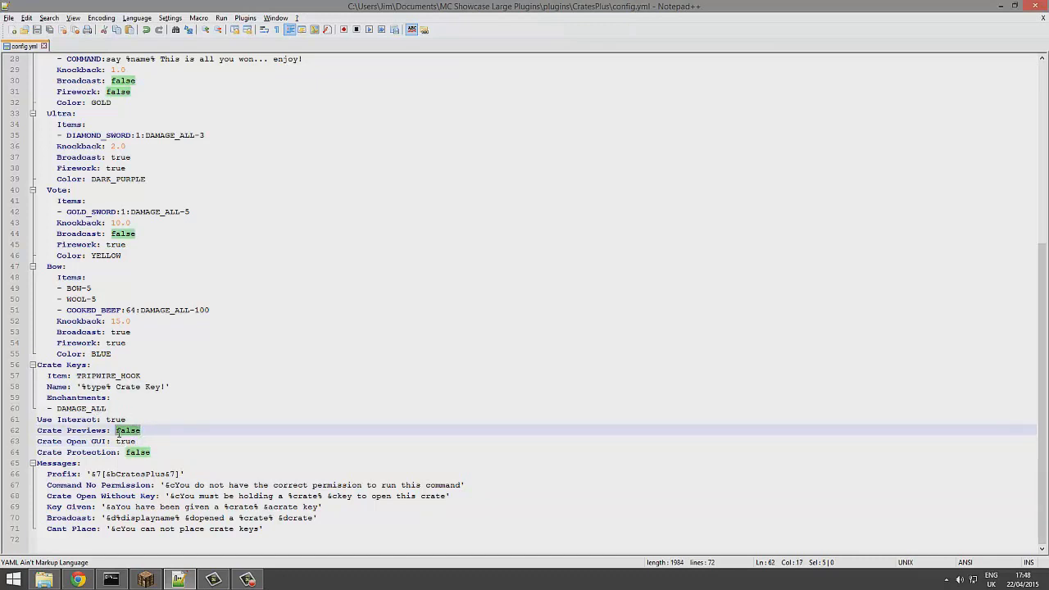
{"action": "type", "text": "true"}
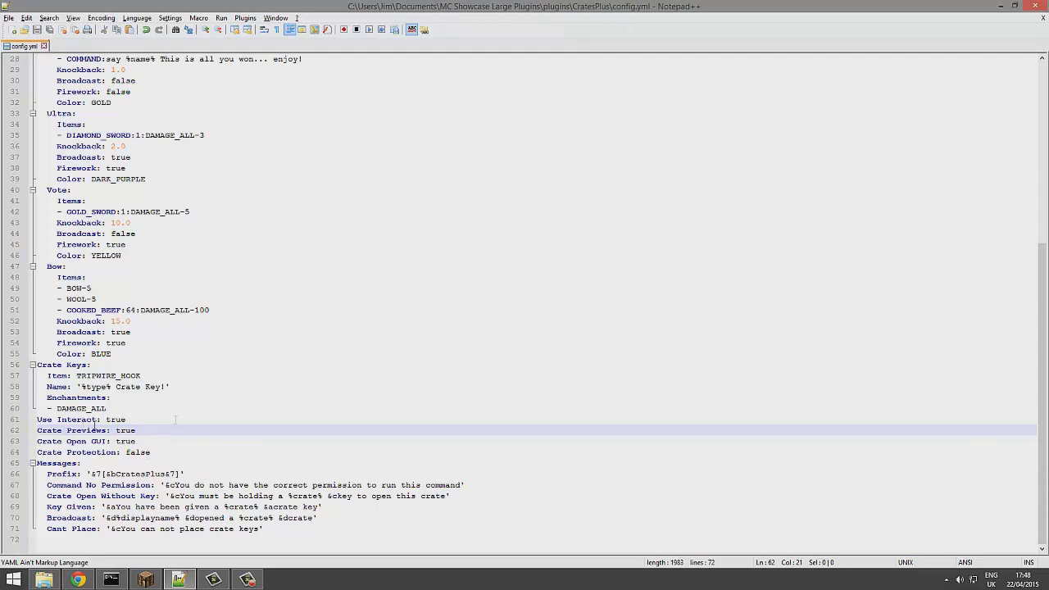
Step: Switch back to Minecraft, save the world and reload the server with the command /rl
{"action": "left_click", "coordinate": [148, 581]}
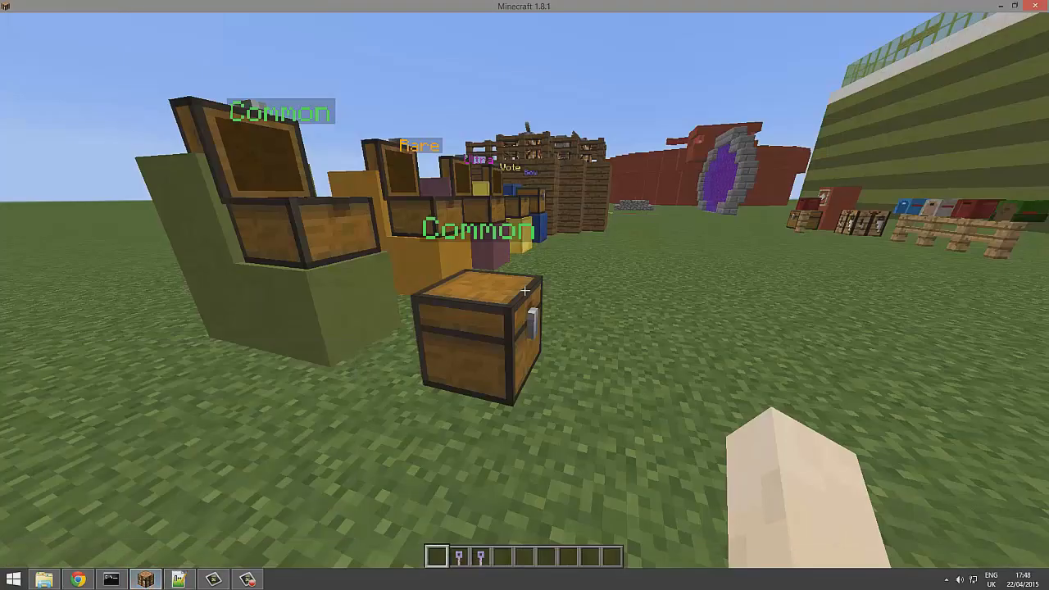
{"action": "type", "text": "/r"}
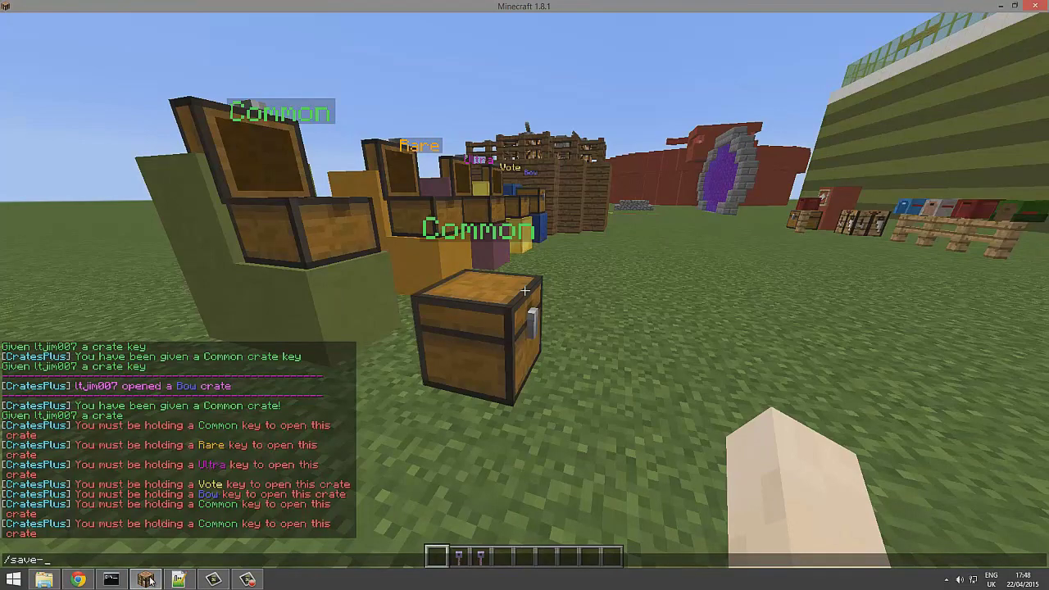
{"action": "key", "text": "Return"}
{"action": "type", "text": "/rl"}
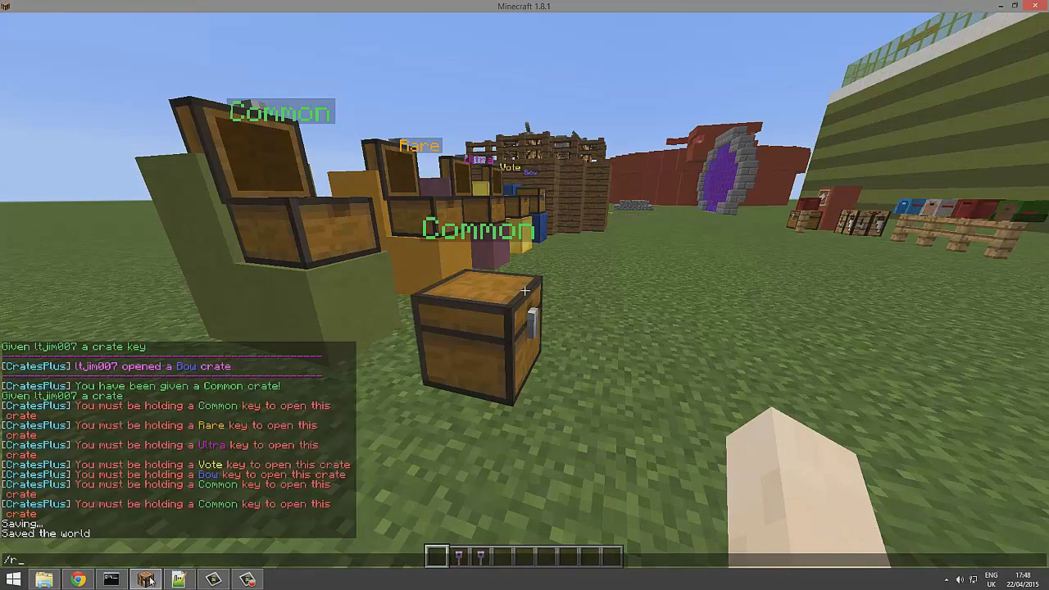
{"action": "key", "text": "Return"}
Step: Open the Rare crate with the Rare crate key, check the prize shown and close the win window
{"action": "key", "text": "2"}
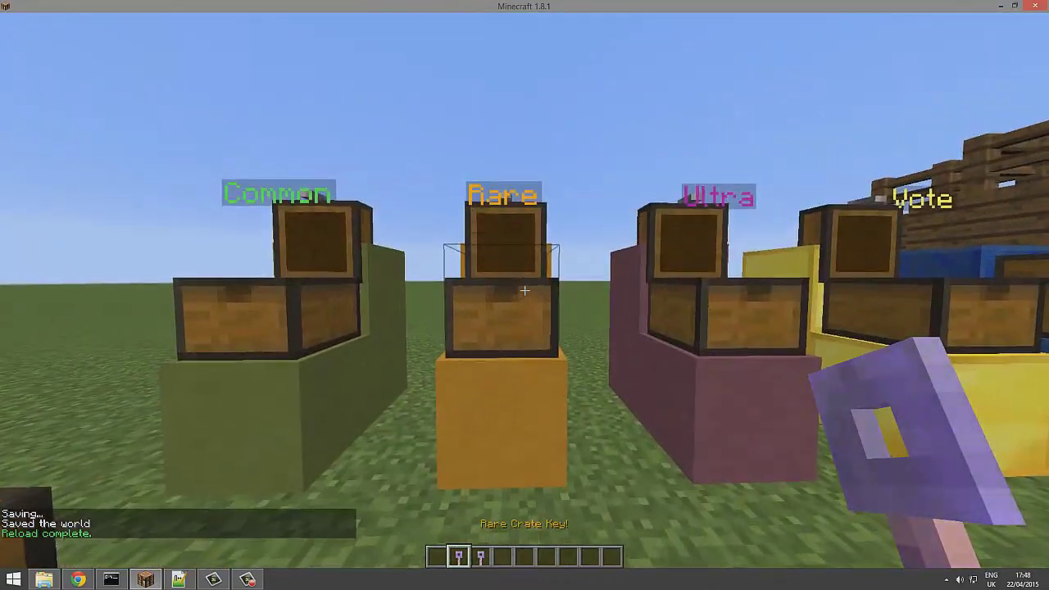
{"action": "right_click", "coordinate": [525, 290]}
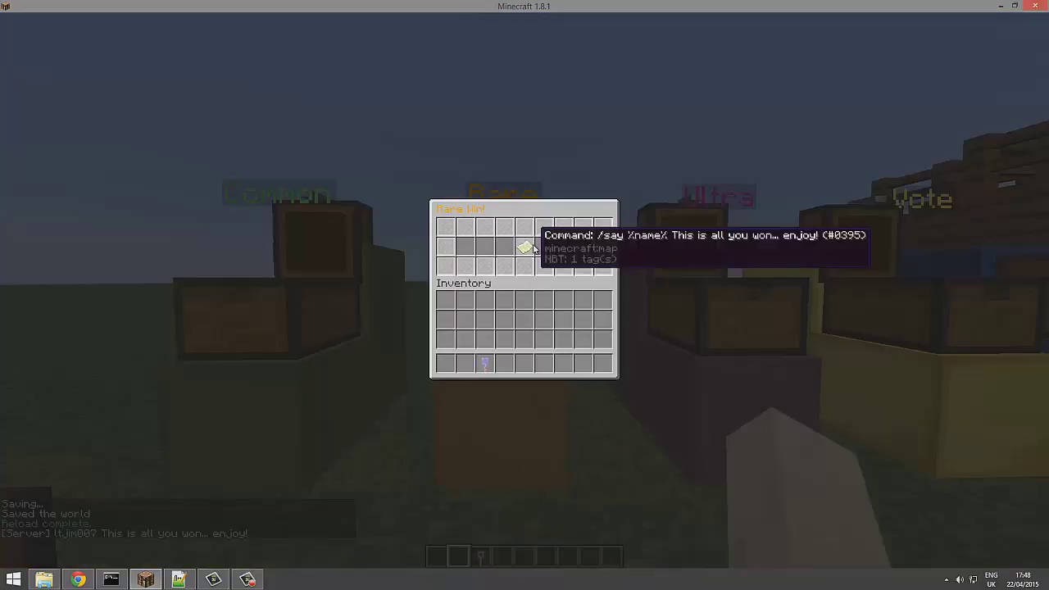
{"action": "key", "text": "Escape"}
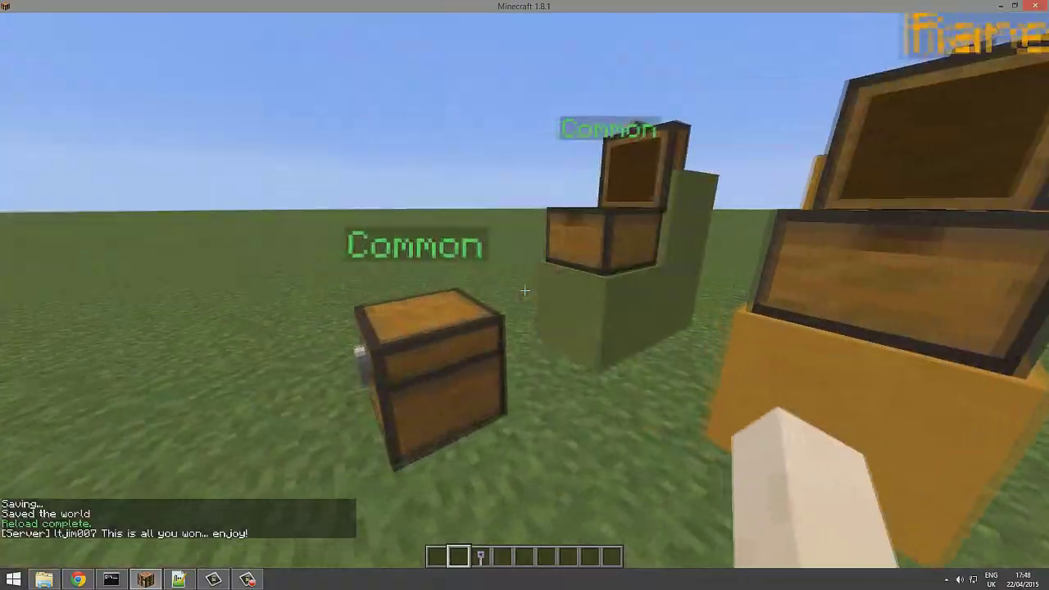
Step: Select an empty hotbar slot and preview the possible wins of the Rare crate
{"action": "key", "text": "space"}
{"action": "key", "text": "t"}
{"action": "key", "text": "Escape"}
{"action": "key", "text": "space"}
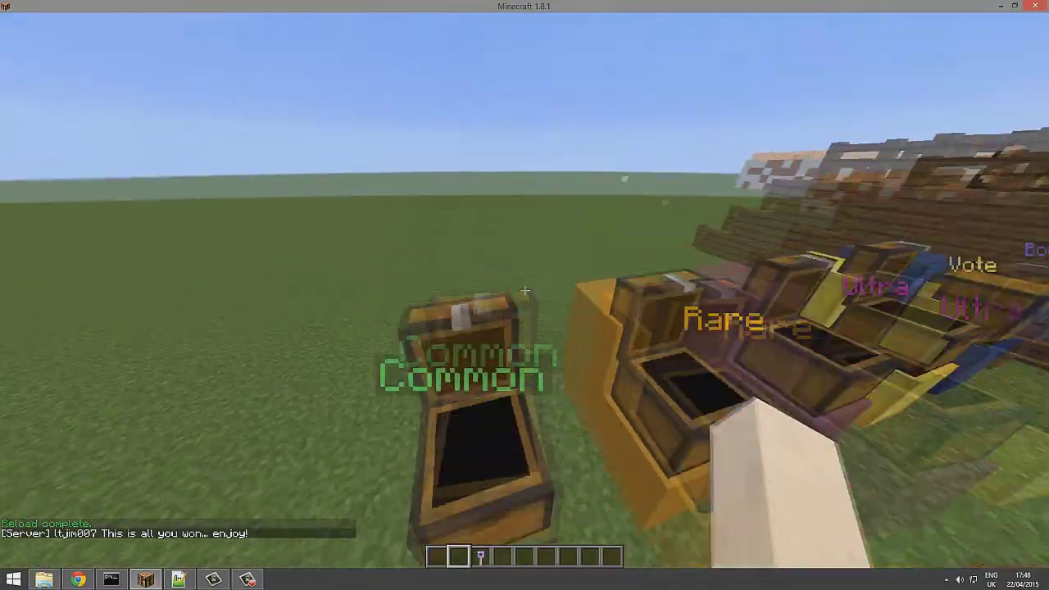
{"action": "key", "text": "w"}
{"action": "scroll", "coordinate": [524, 290], "scroll_direction": "down", "scroll_amount": 1}
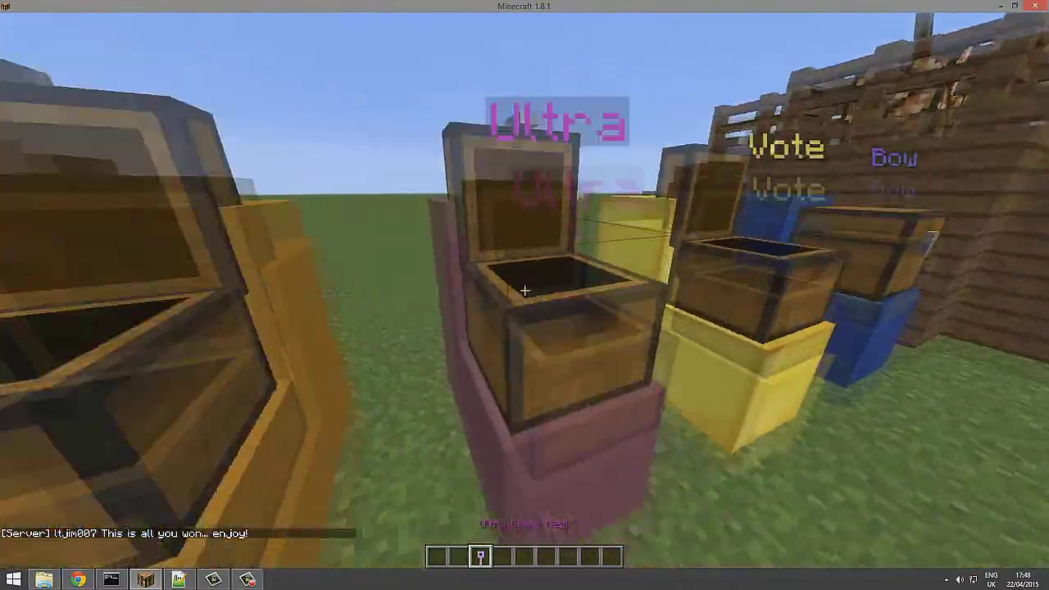
{"action": "key", "text": "s"}
{"action": "scroll", "coordinate": [525, 290], "scroll_direction": "down", "scroll_amount": 1}
{"action": "left_click", "coordinate": [525, 290]}
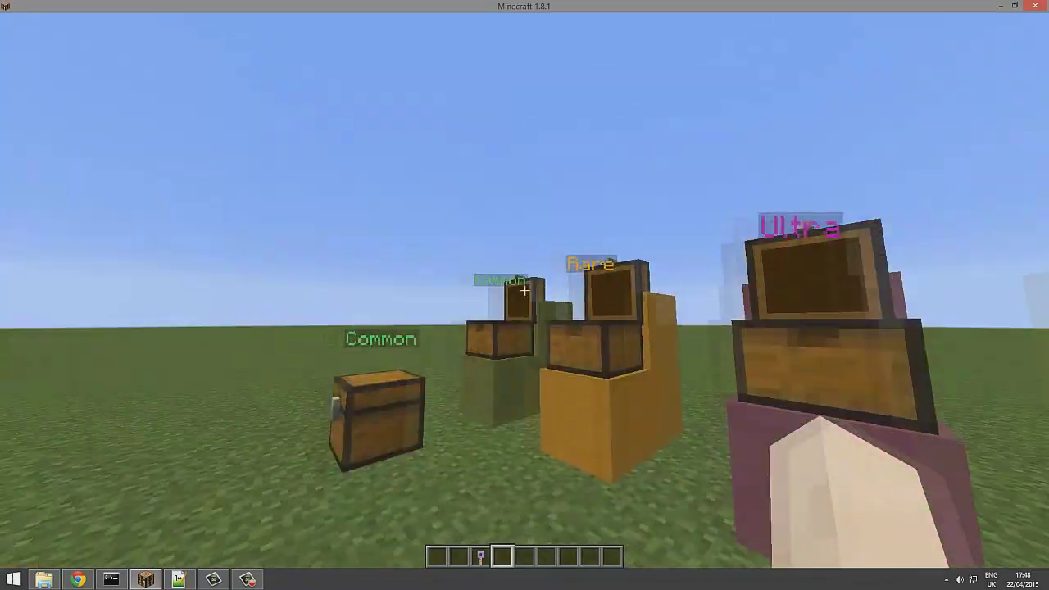
{"action": "left_click", "coordinate": [524, 295]}
{"action": "mouse_move", "coordinate": [449, 245]}
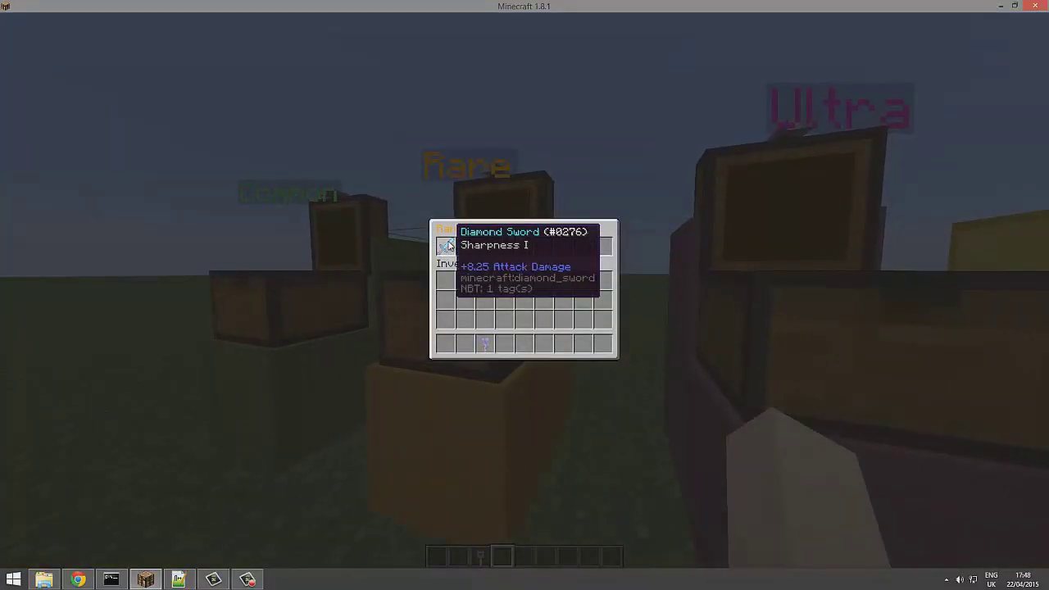
{"action": "key", "text": "Escape"}
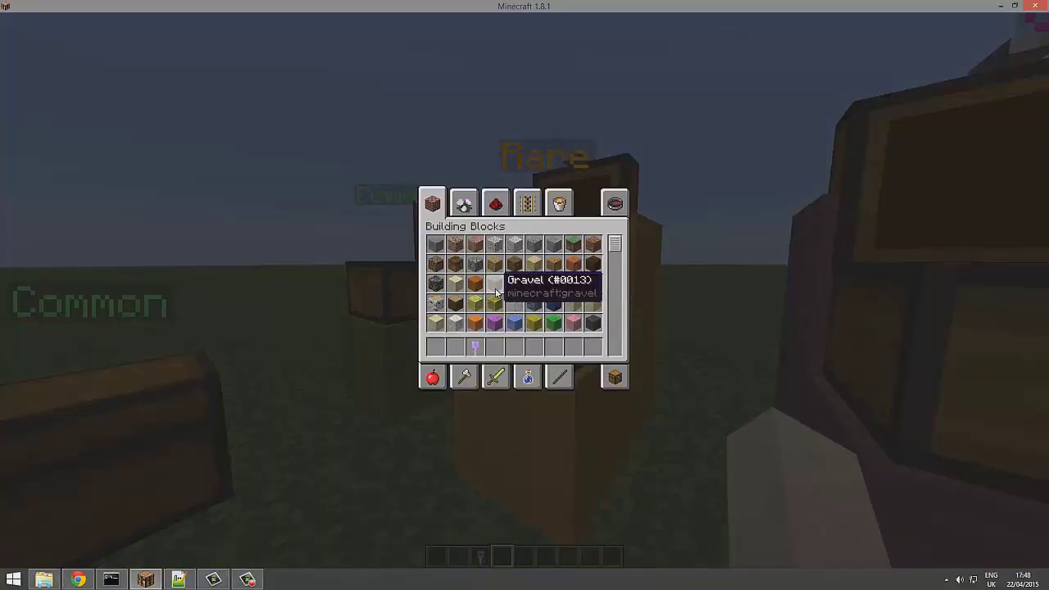
Step: Preview the possible wins of the Common crate on the green blocks and of the Bow crate with an empty hand
{"action": "key", "text": "e"}
{"action": "left_click", "coordinate": [524, 291]}
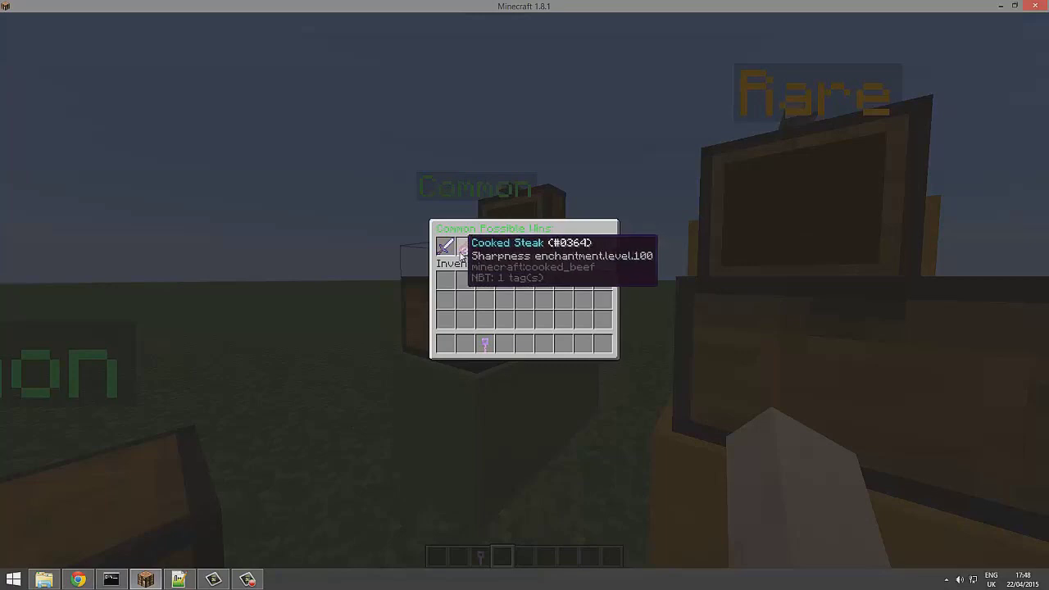
{"action": "key", "text": "Escape"}
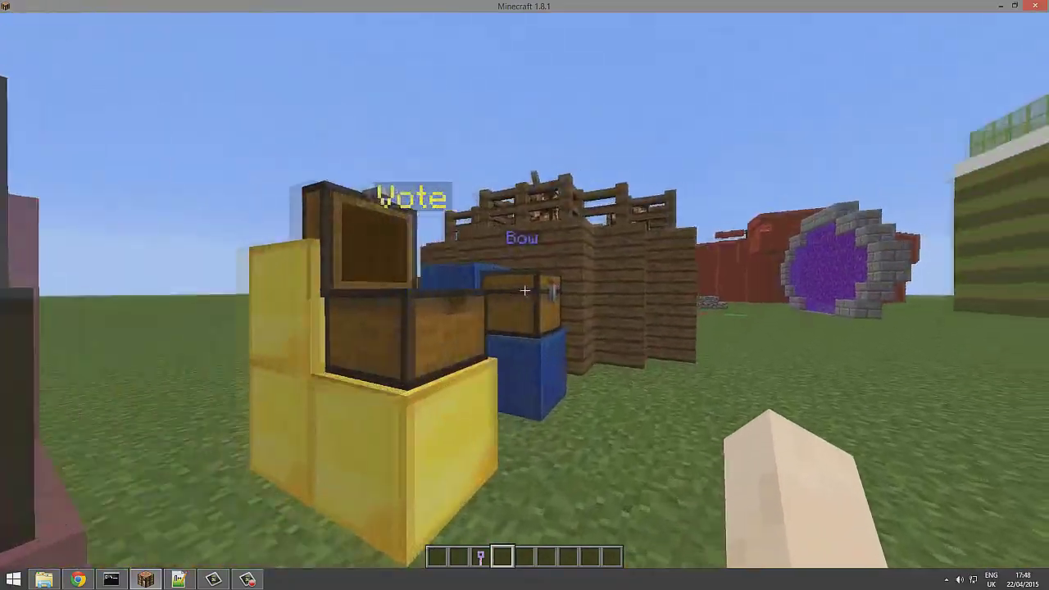
{"action": "left_click", "coordinate": [525, 291]}
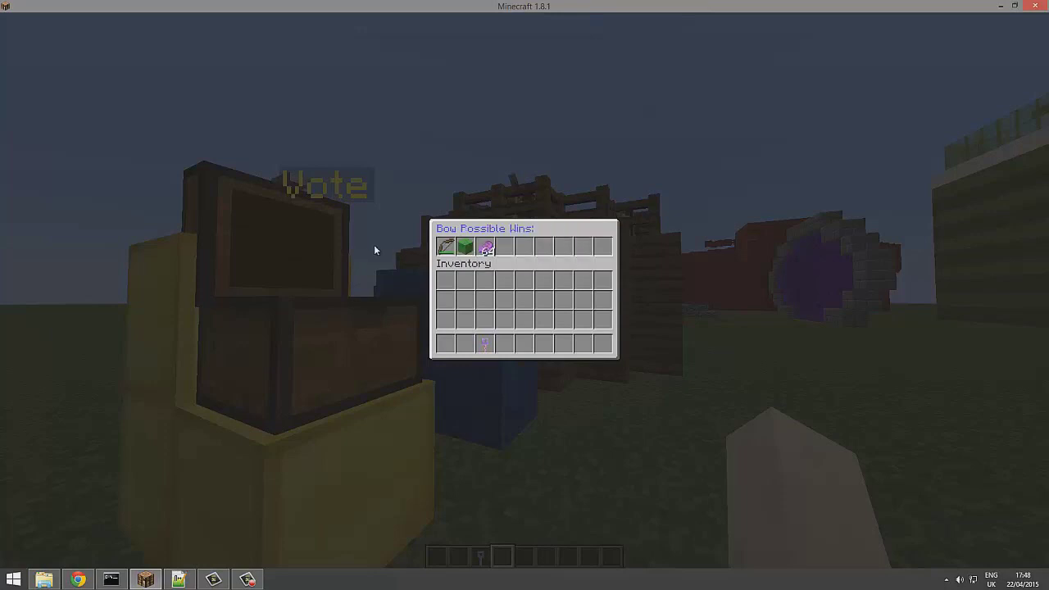
{"action": "key", "text": "Escape"}
{"action": "left_click", "coordinate": [524, 291]}
{"action": "key", "text": "Escape"}
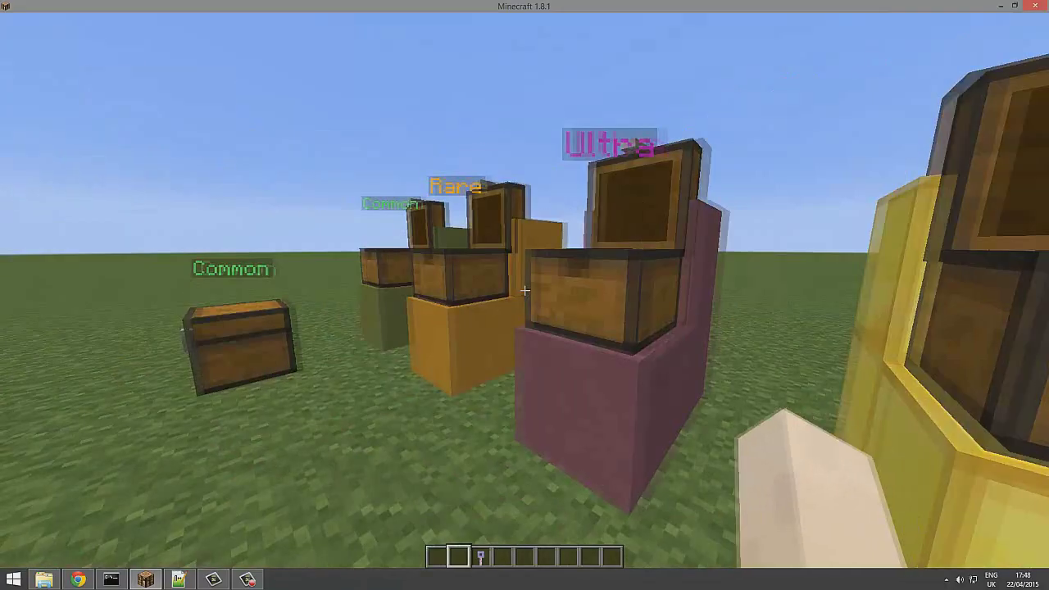
Step: Open the Ultra crate with the Ultra crate key and try to move the won Diamond Sword into the hotbar
{"action": "key", "text": "3"}
{"action": "right_click", "coordinate": [525, 291]}
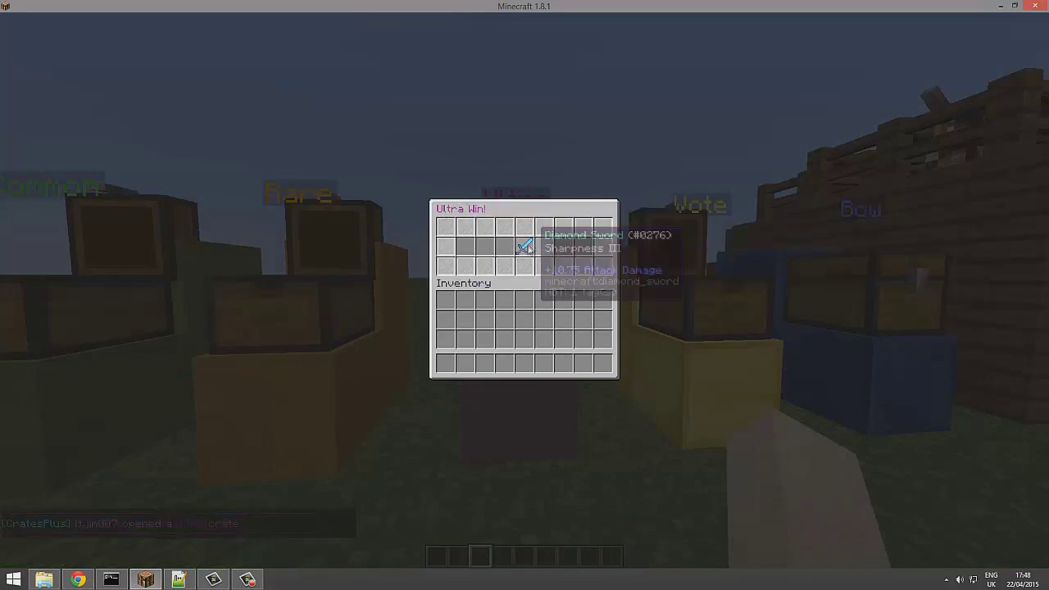
{"action": "left_click", "coordinate": [531, 245]}
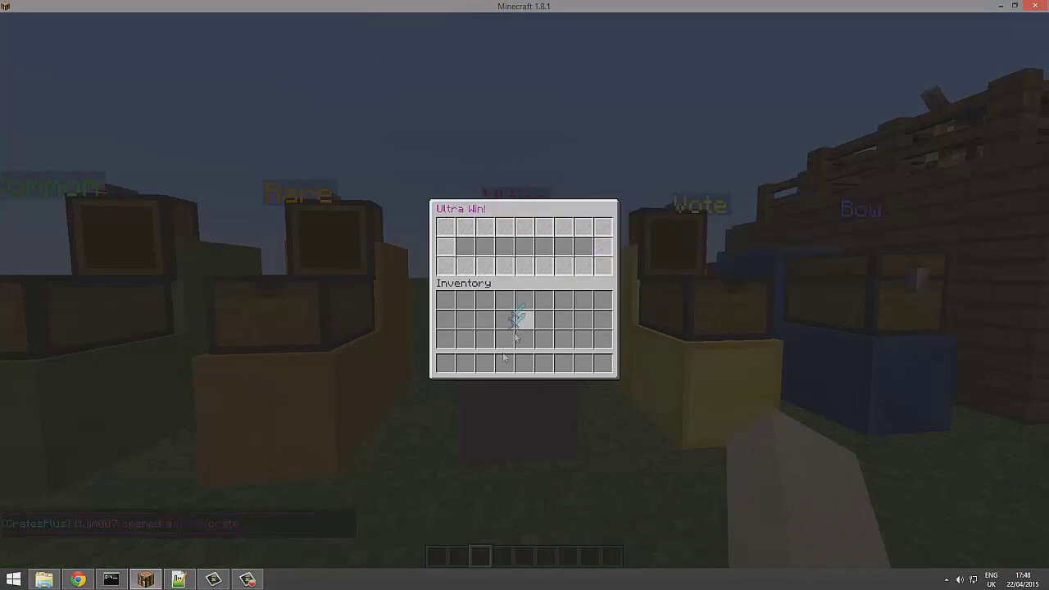
{"action": "left_click", "coordinate": [484, 363]}
{"action": "key", "text": "Escape"}
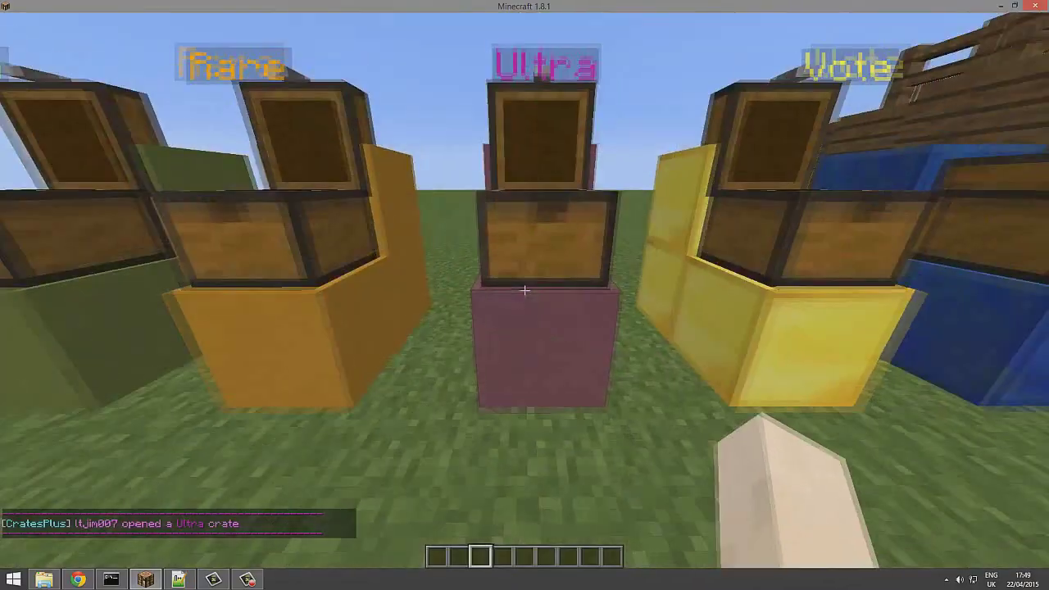
Step: Switch from the Minecraft chat to config.yml in Notepad++ and reload the file from disk
{"action": "type", "text": "/rl"}
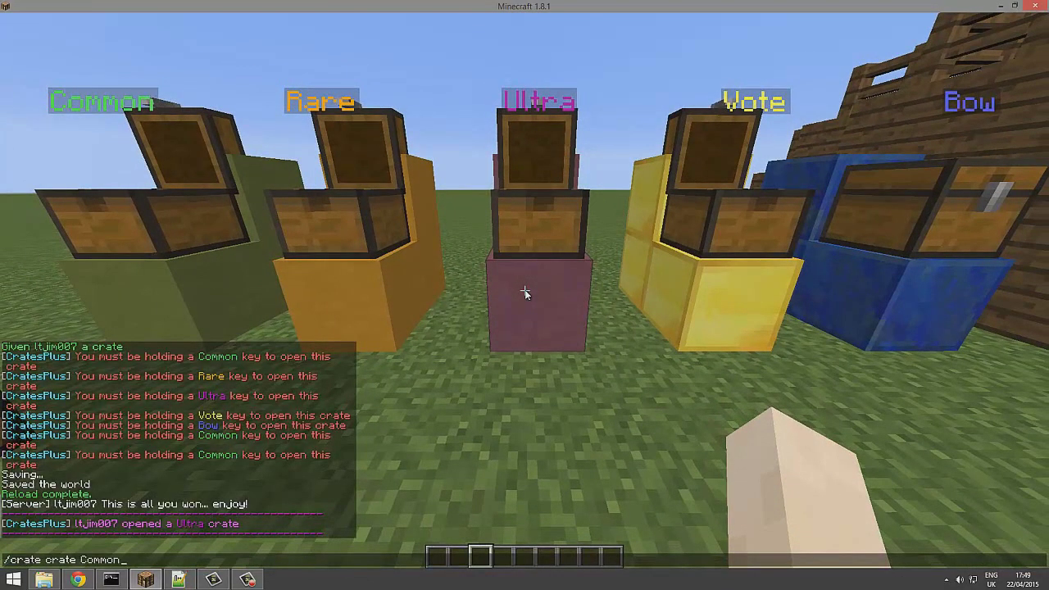
{"action": "key", "text": "Return"}
{"action": "key", "text": "alt+Tab"}
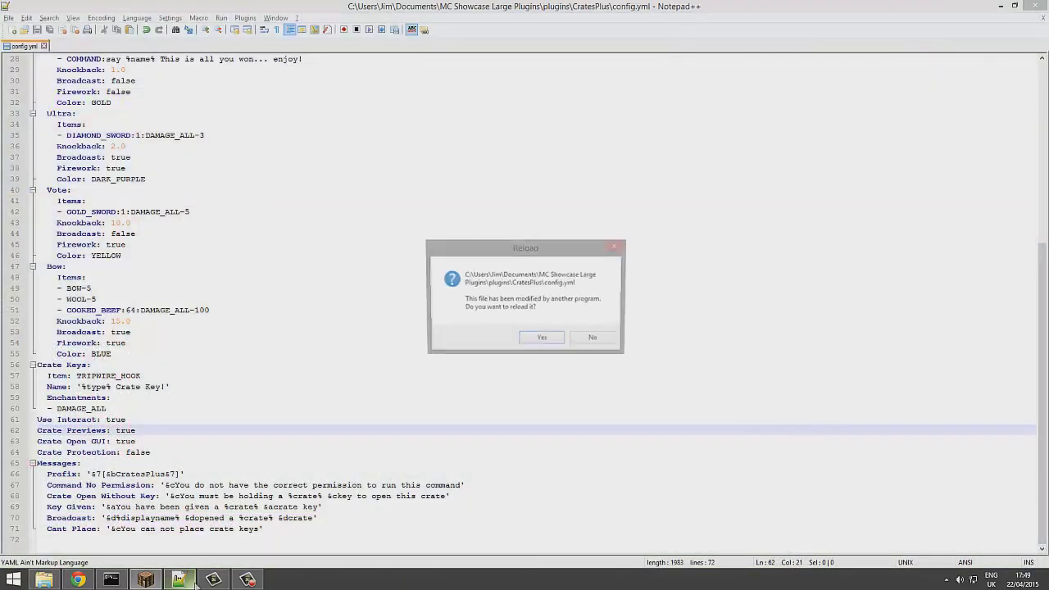
{"action": "left_click", "coordinate": [543, 339]}
Step: Duplicate the whole Bow crate section of config.yml directly below the original, above Crate Keys
{"action": "scroll", "coordinate": [267, 279], "scroll_direction": "up", "scroll_amount": 9}
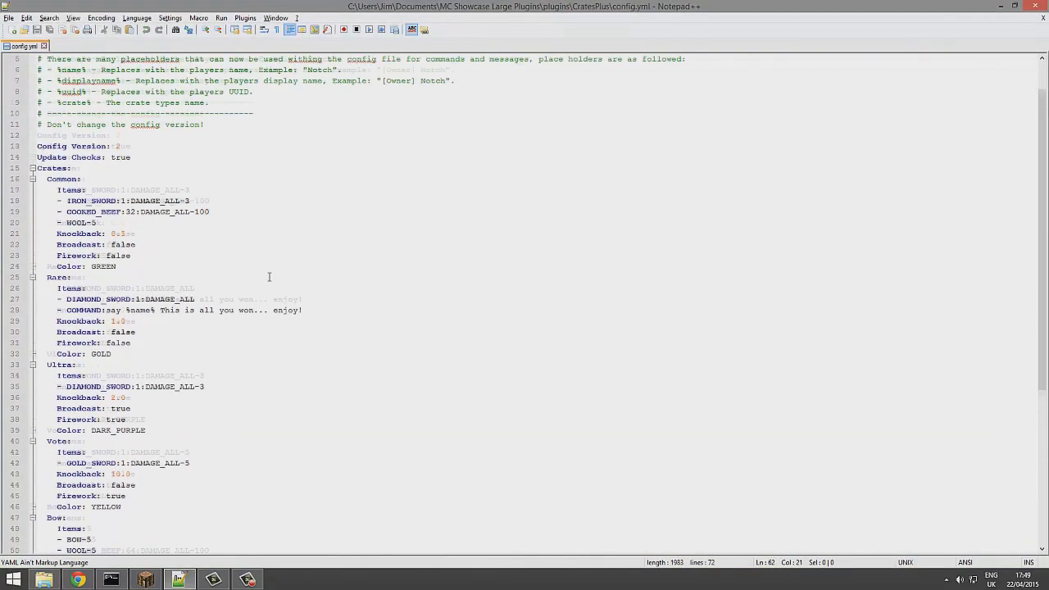
{"action": "scroll", "coordinate": [205, 277], "scroll_direction": "down", "scroll_amount": 8}
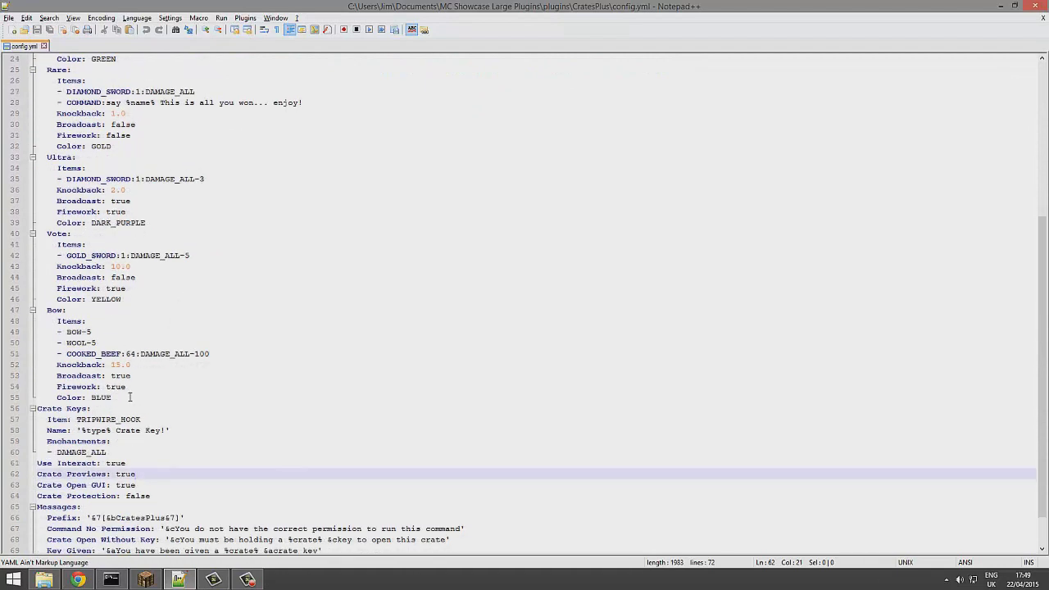
{"action": "left_click_drag", "start_coordinate": [130, 398], "coordinate": [13, 313]}
{"action": "key", "text": "ctrl+c"}
{"action": "left_click", "coordinate": [130, 397]}
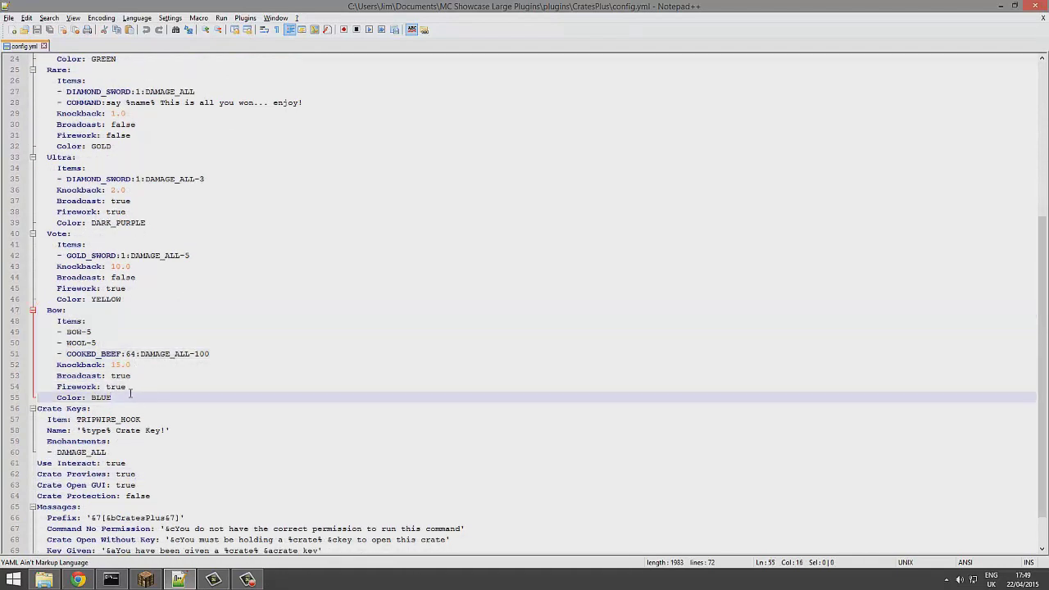
{"action": "key", "text": "Return"}
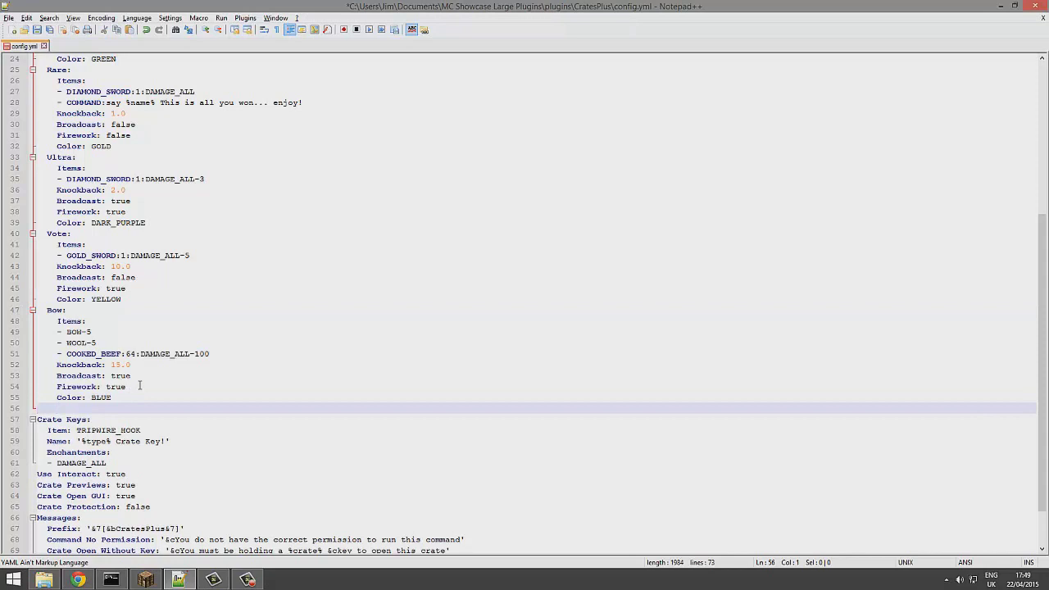
{"action": "key", "text": "ctrl+v"}
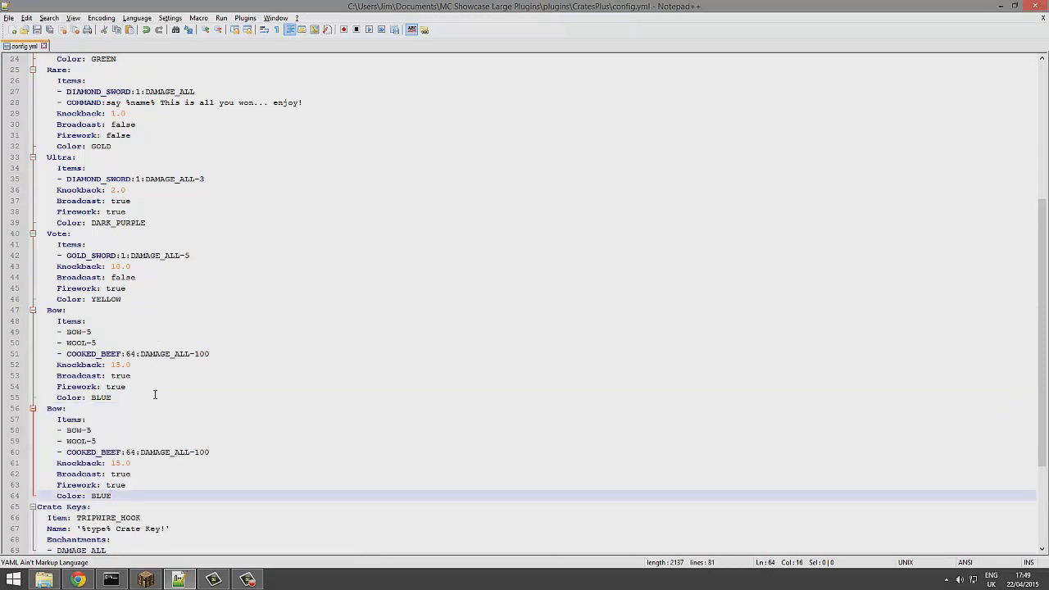
Step: Rename the duplicated Bow section to Youtube and set its Color to RED
{"action": "left_click", "coordinate": [56, 408]}
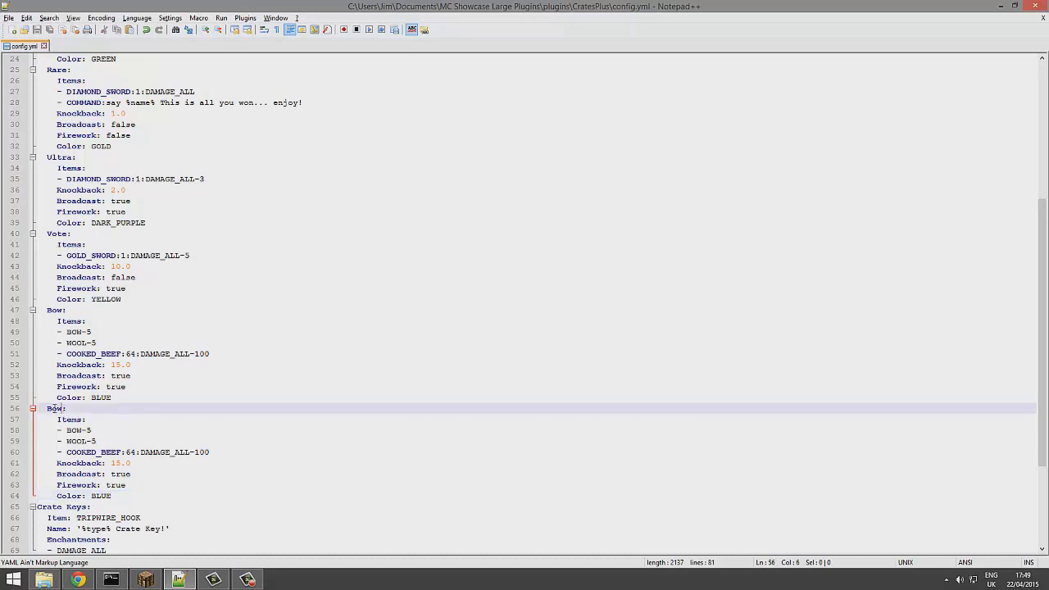
{"action": "type", "text": "Youtube"}
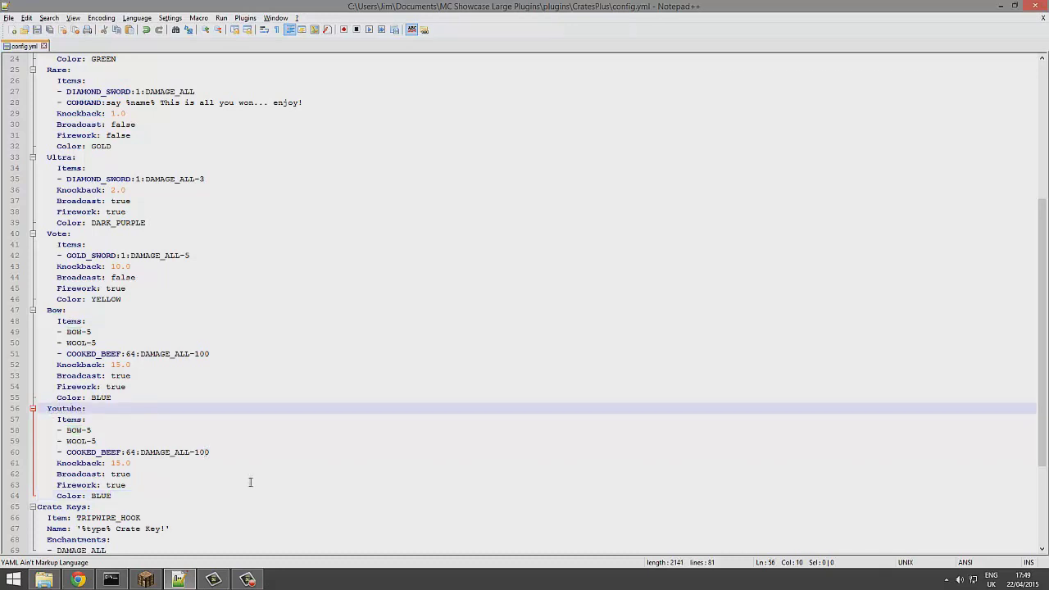
{"action": "scroll", "coordinate": [250, 482], "scroll_direction": "down", "scroll_amount": 1}
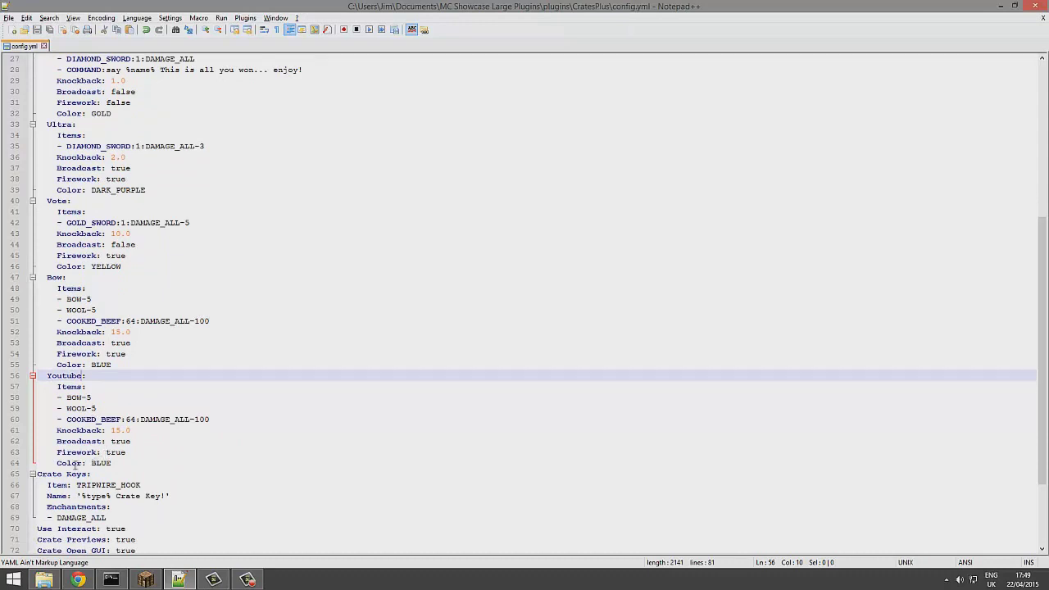
{"action": "left_click", "coordinate": [85, 464]}
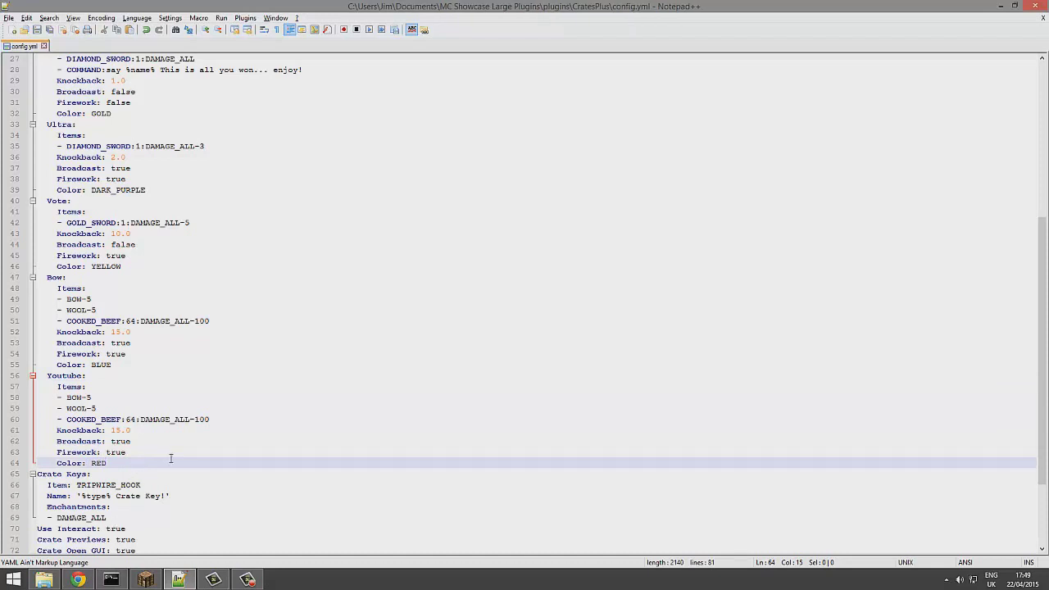
{"action": "scroll", "coordinate": [170, 458], "scroll_direction": "up", "scroll_amount": 2}
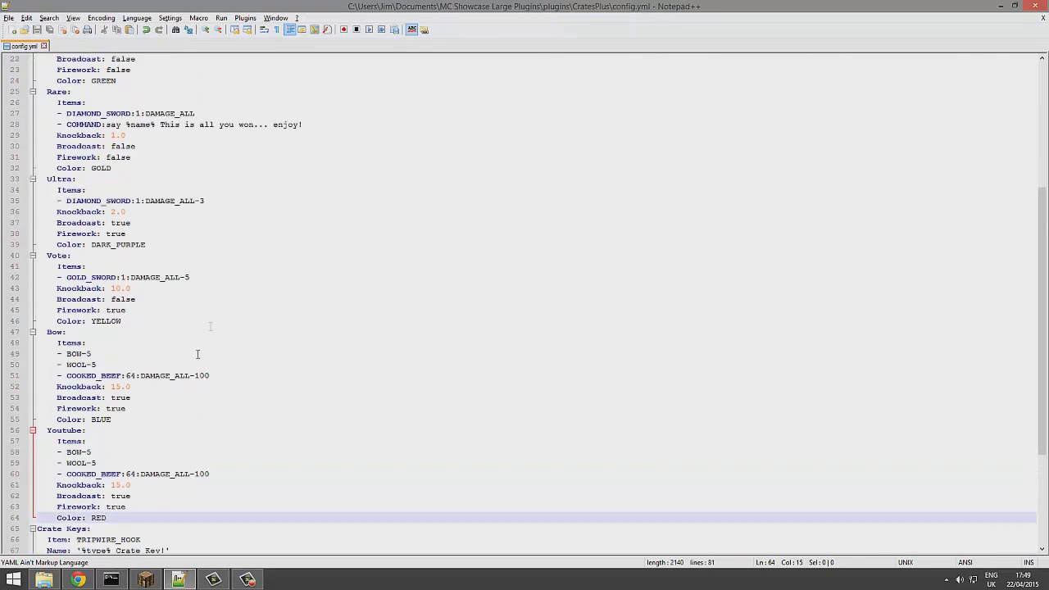
{"action": "left_click_drag", "start_coordinate": [72, 255], "coordinate": [91, 245]}
{"action": "scroll", "coordinate": [122, 164], "scroll_direction": "up", "scroll_amount": 1}
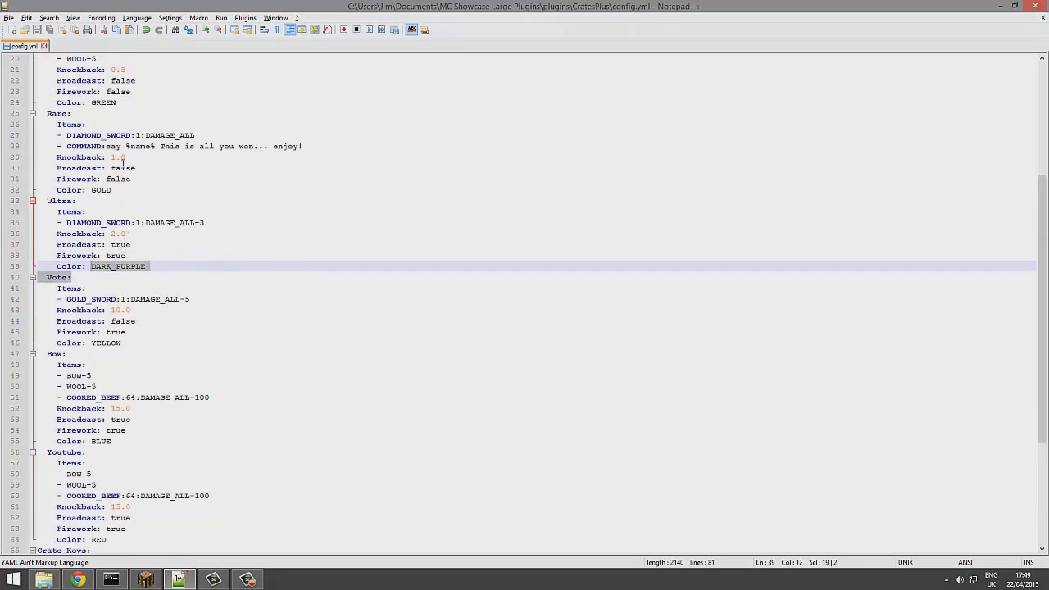
{"action": "scroll", "coordinate": [156, 369], "scroll_direction": "down", "scroll_amount": 2}
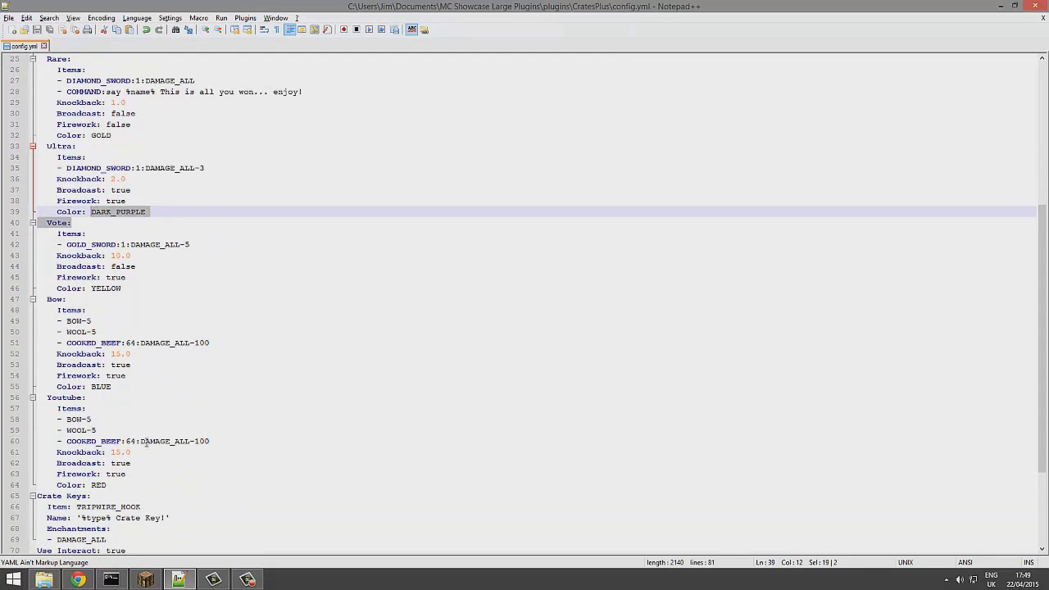
Step: Replace the three copied items of the Youtube crate with the single item STONE-64 and save the file
{"action": "left_click", "coordinate": [146, 441]}
{"action": "left_click", "coordinate": [127, 429]}
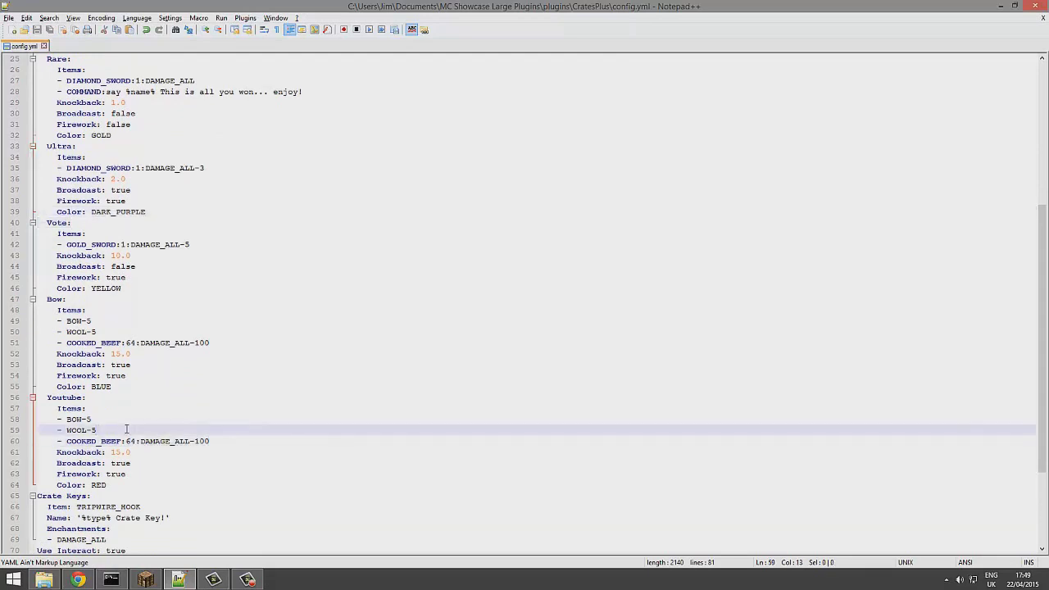
{"action": "left_click_drag", "start_coordinate": [252, 446], "coordinate": [67, 419]}
{"action": "key", "text": "Delete"}
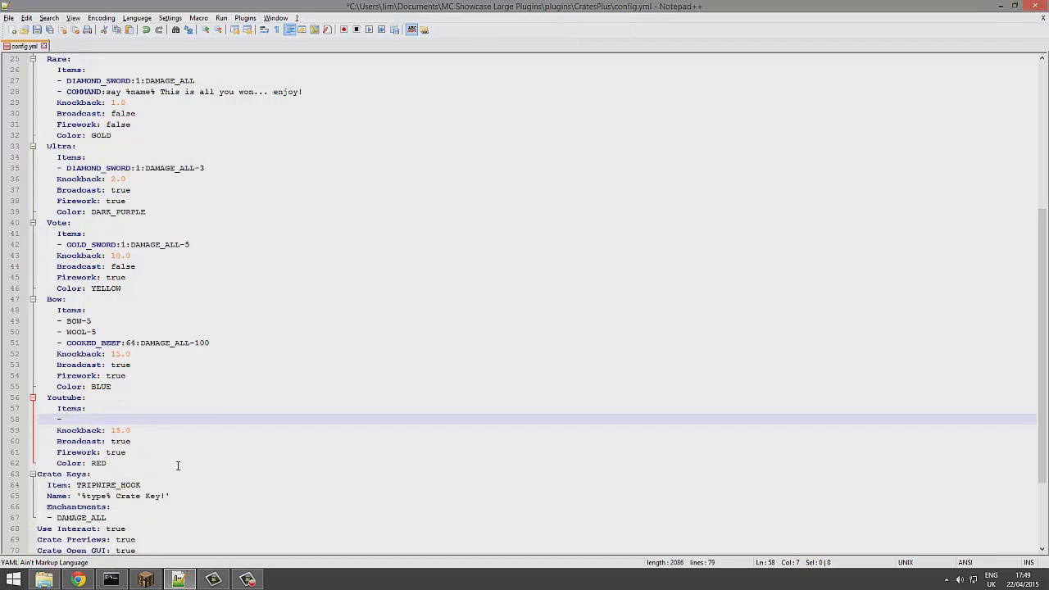
{"action": "type", "text": "STONE-64"}
{"action": "key", "text": "ctrl+s"}
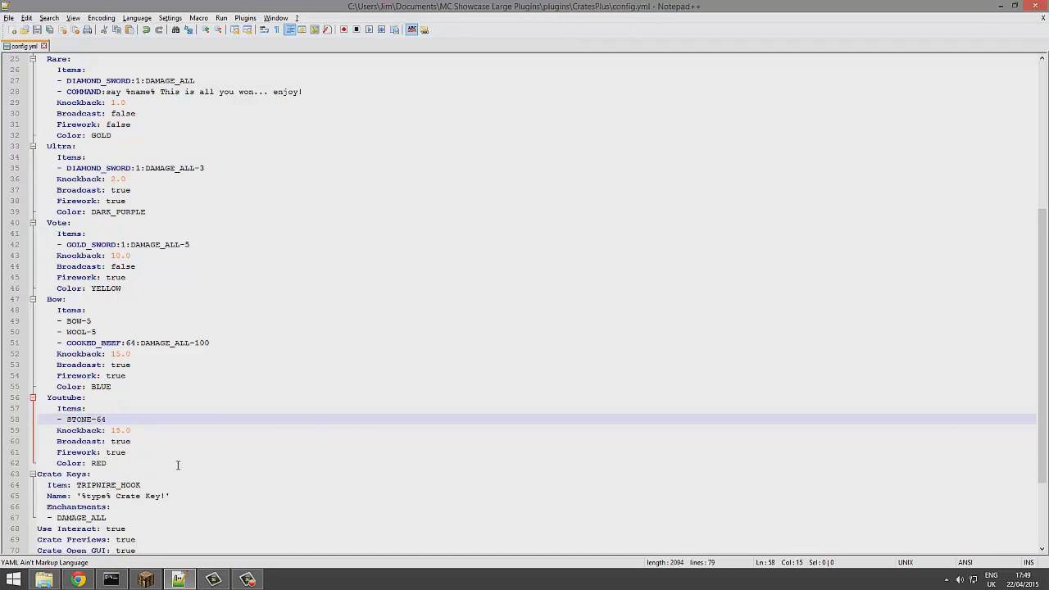
Step: Set the Youtube crate's Knockback to 150.0 and save the file
{"action": "double_click", "coordinate": [142, 455]}
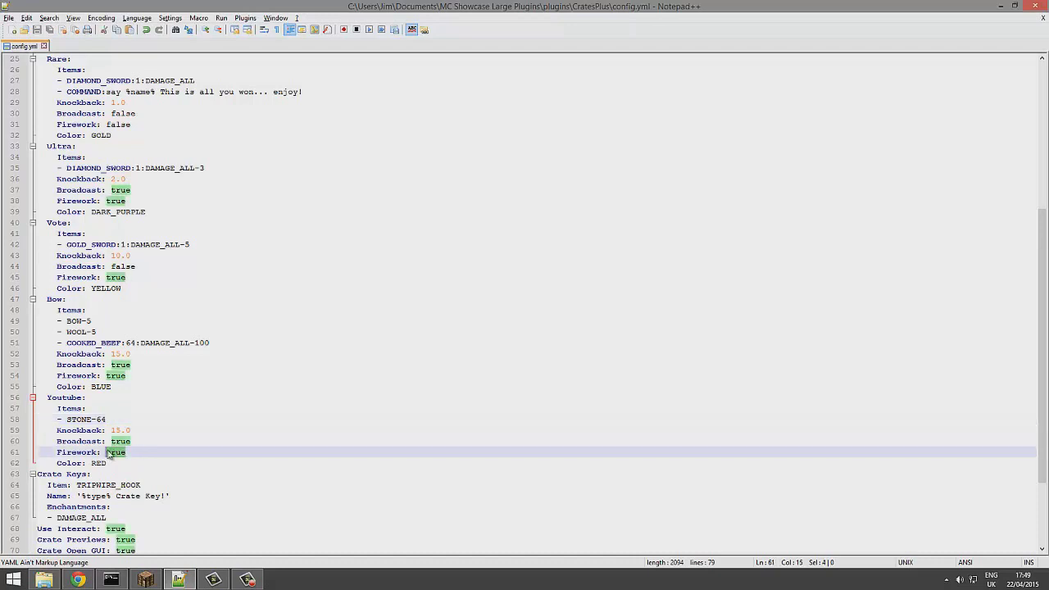
{"action": "left_click", "coordinate": [141, 445]}
{"action": "mouse_move", "coordinate": [141, 445]}
{"action": "left_mouse_down"}
{"action": "mouse_move", "coordinate": [81, 442]}
{"action": "mouse_move", "coordinate": [128, 445]}
{"action": "left_mouse_up"}
{"action": "left_click", "coordinate": [120, 431]}
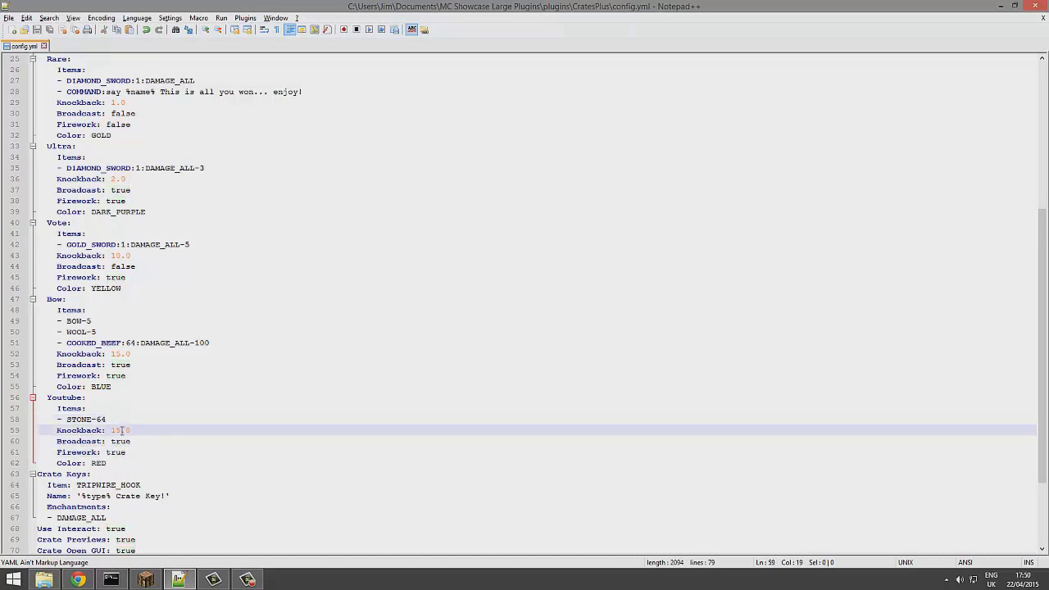
{"action": "type", "text": "0"}
{"action": "key", "text": "ctrl+s"}
{"action": "scroll", "coordinate": [188, 442], "scroll_direction": "down", "scroll_amount": 4}
{"action": "left_click_drag", "start_coordinate": [164, 442], "coordinate": [37, 431]}
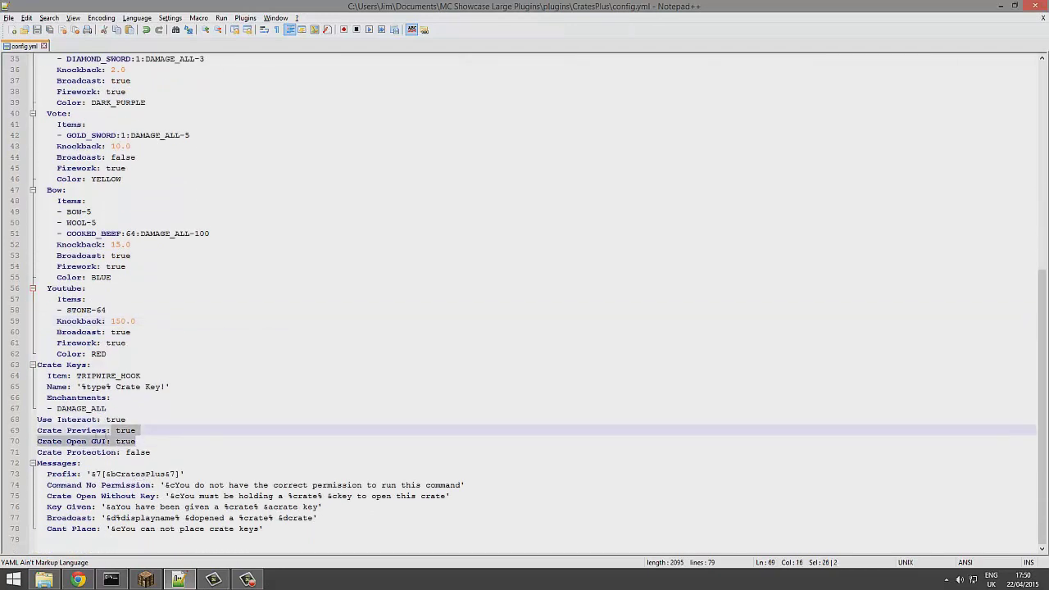
{"action": "left_click", "coordinate": [92, 432]}
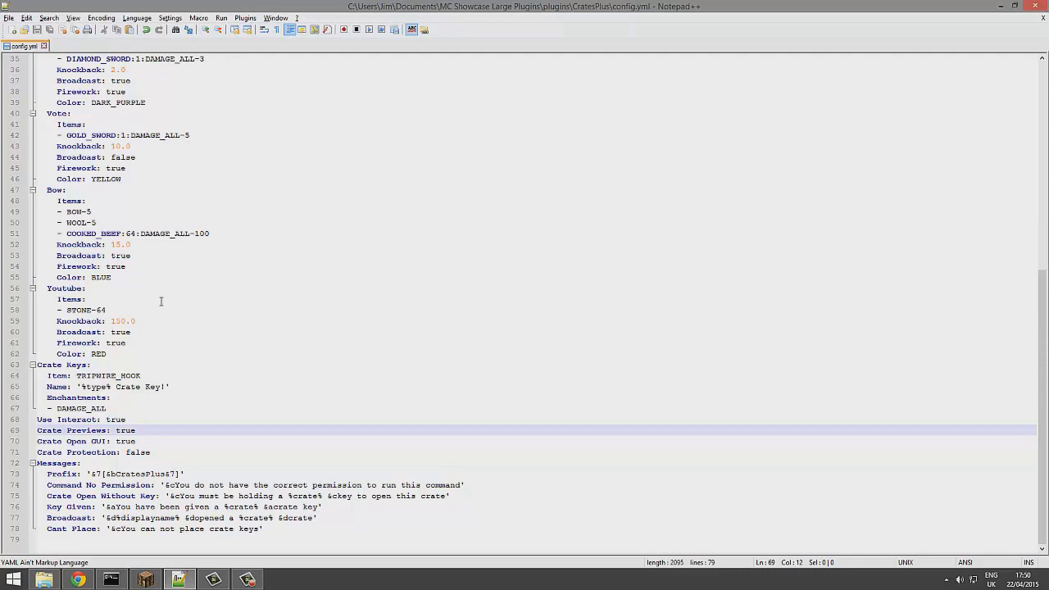
{"action": "scroll", "coordinate": [182, 286], "scroll_direction": "up", "scroll_amount": 3}
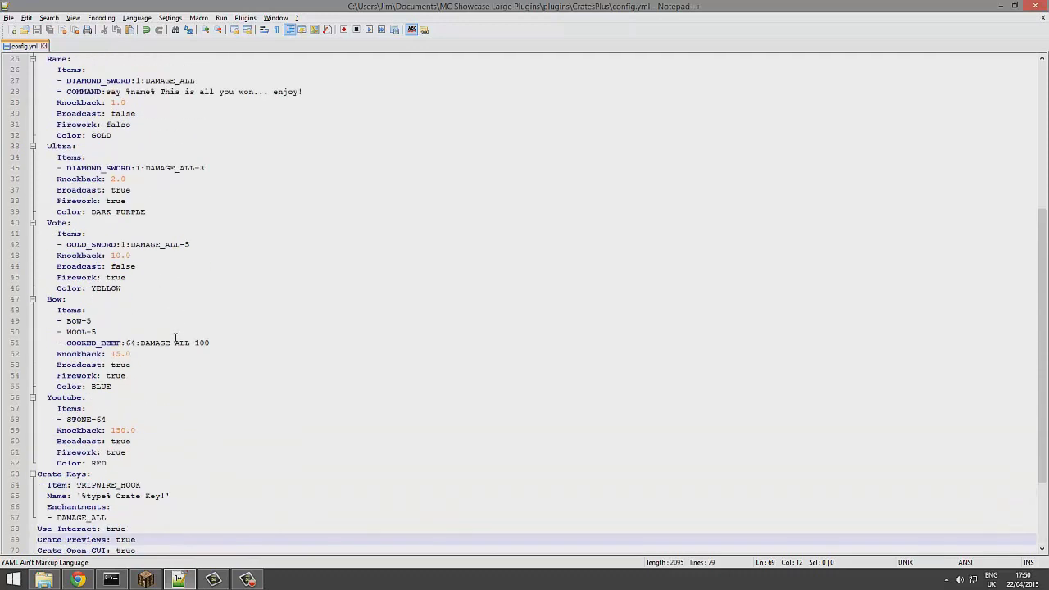
{"action": "scroll", "coordinate": [175, 405], "scroll_direction": "down", "scroll_amount": 1}
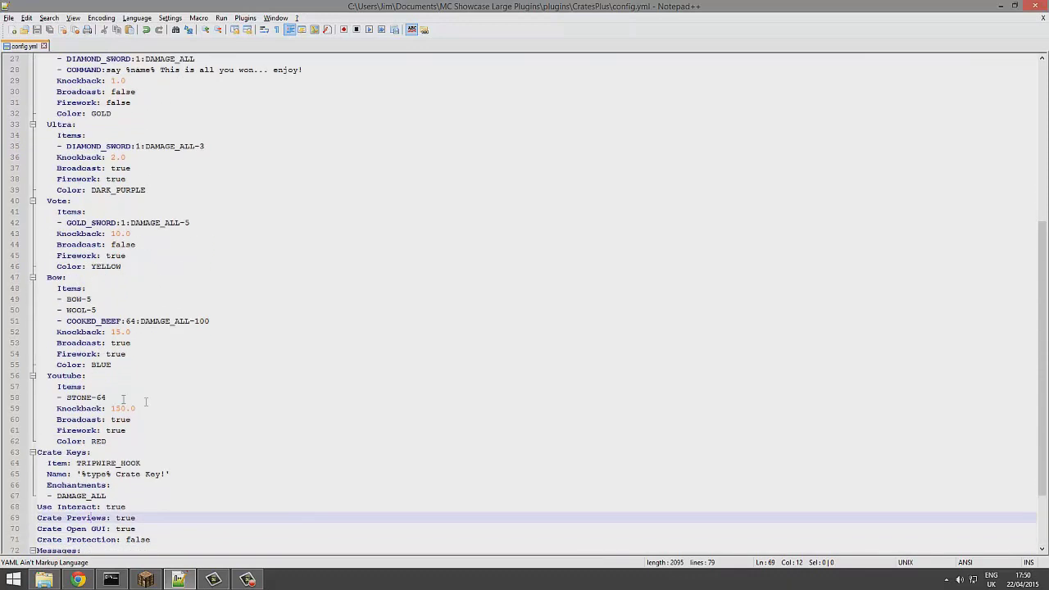
Step: Add IRON_SWORD as a second item below STONE-64 in the Youtube crate and save the file
{"action": "left_click", "coordinate": [116, 399]}
{"action": "key", "text": "Return"}
{"action": "key", "text": "BackSpace"}
{"action": "key", "text": "BackSpace"}
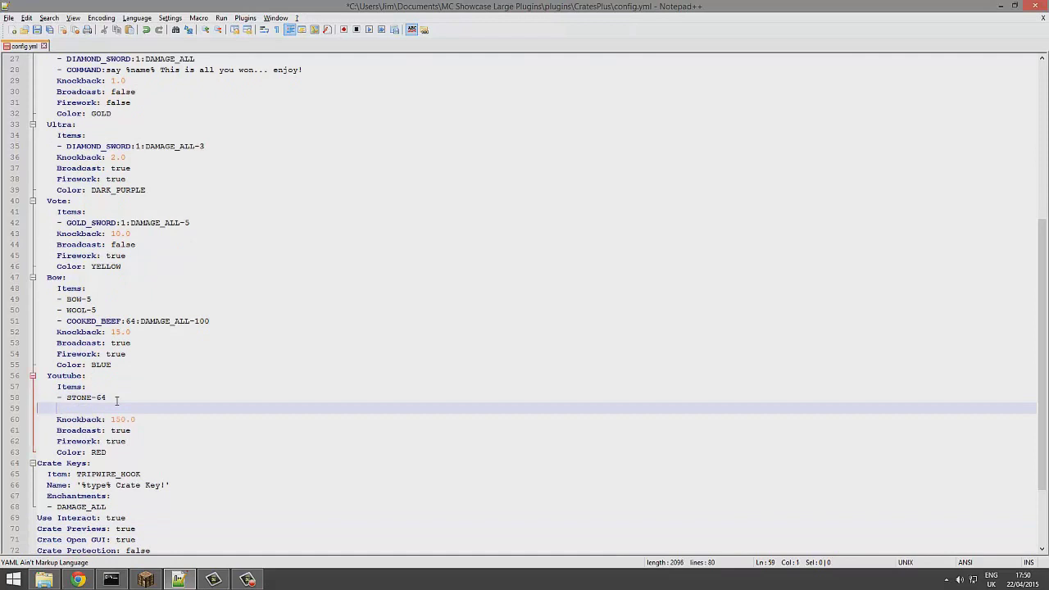
{"action": "type", "text": "- DIAMOND_SWORD"}
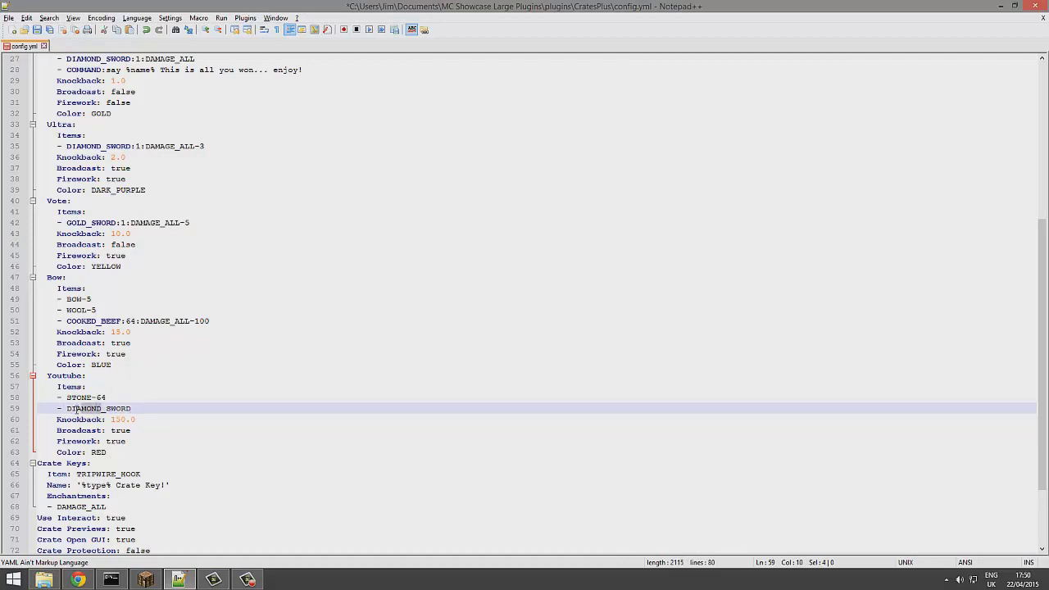
{"action": "left_click", "coordinate": [66, 408]}
{"action": "type", "text": "IRON"}
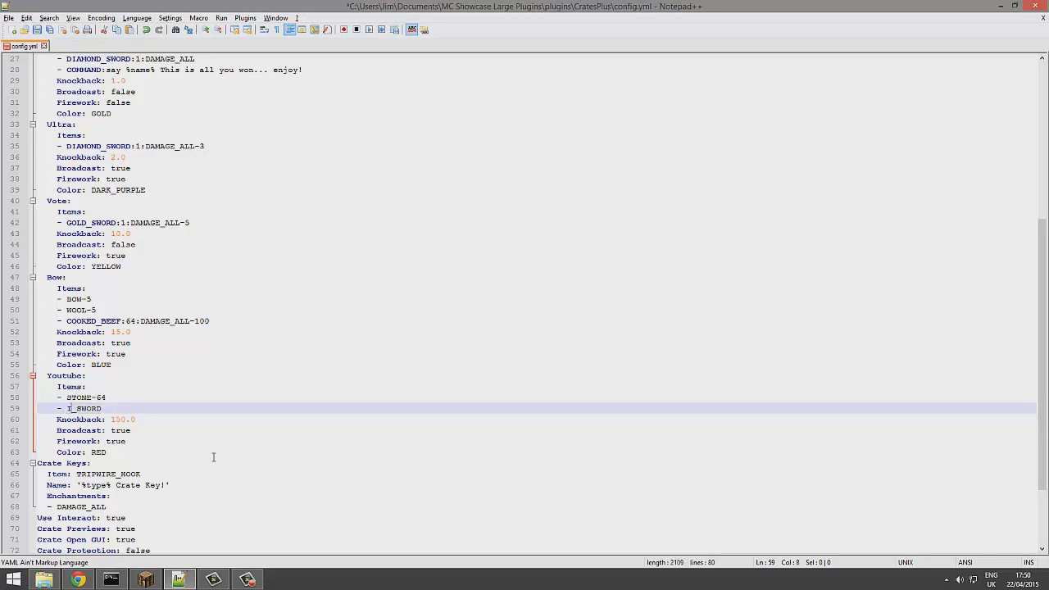
{"action": "key", "text": "ctrl+s"}
Step: Extend the Youtube crate's iron sword entry with amount 1 and enchantment DAMAGE_ALL-100, and save the file
{"action": "left_click", "coordinate": [146, 401]}
{"action": "left_click", "coordinate": [135, 417]}
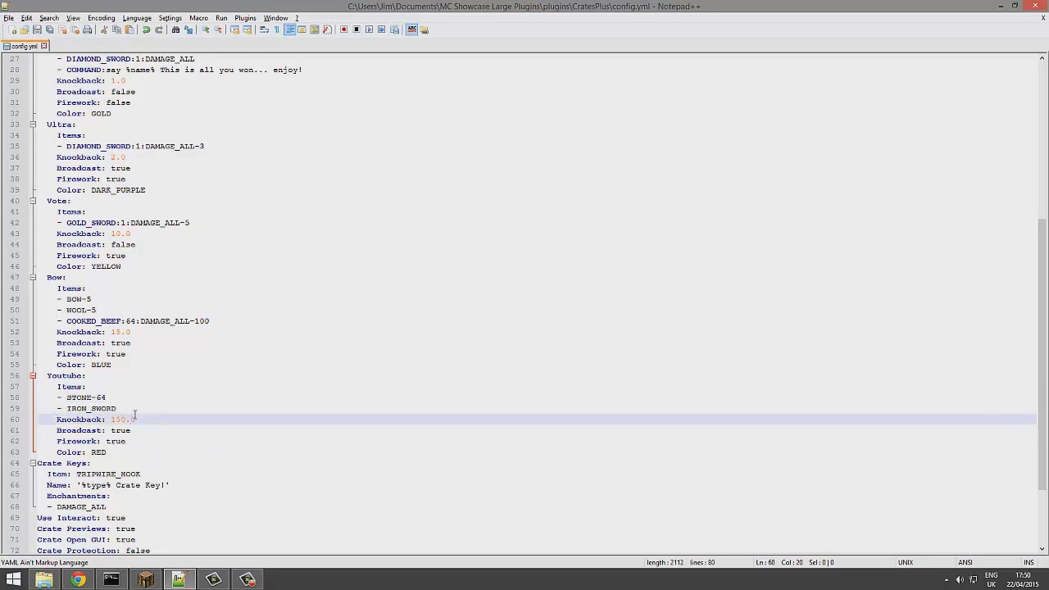
{"action": "left_click", "coordinate": [133, 408]}
{"action": "type", "text": ":"}
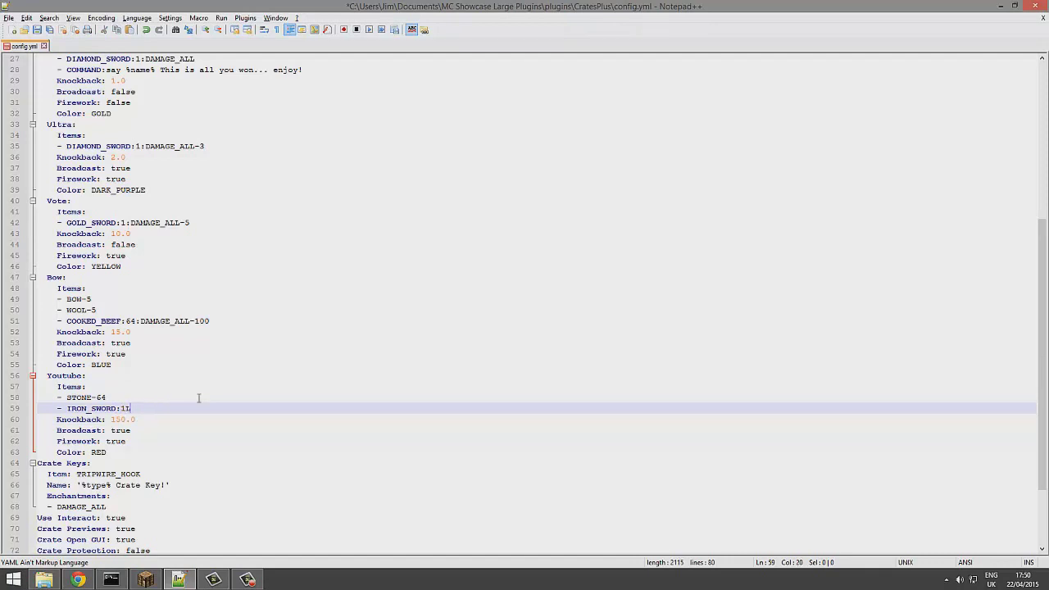
{"action": "type", "text": "1:DAMAGE_ALL-100"}
{"action": "key", "text": "ctrl+s"}
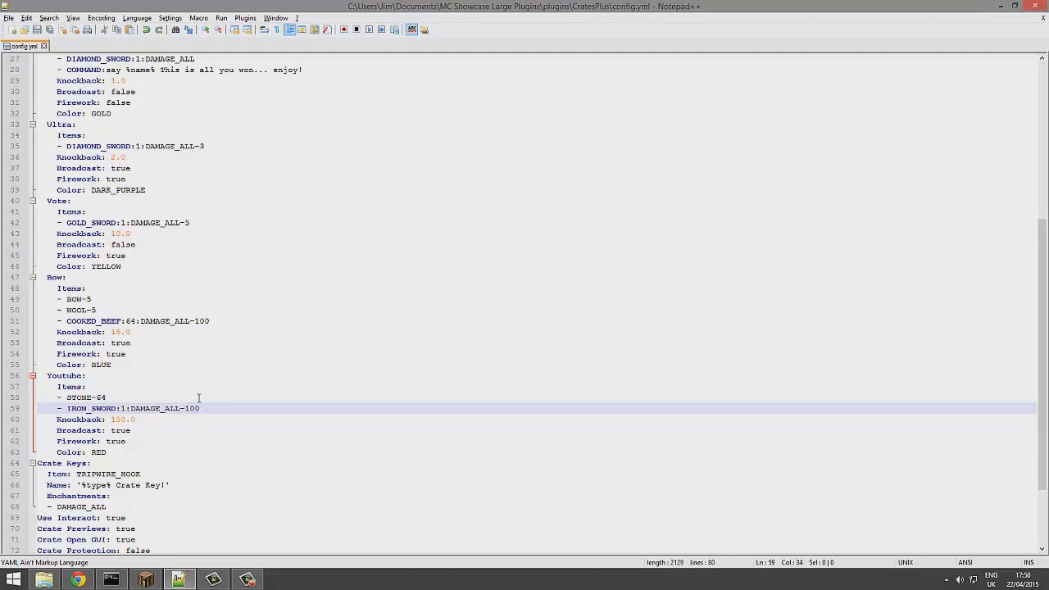
Step: Change the Youtube crate's iron sword entry to IRON_HELMET:1:PROTECTION-100 and save the file
{"action": "left_click_drag", "start_coordinate": [222, 320], "coordinate": [186, 321]}
{"action": "scroll", "coordinate": [217, 403], "scroll_direction": "up", "scroll_amount": 9}
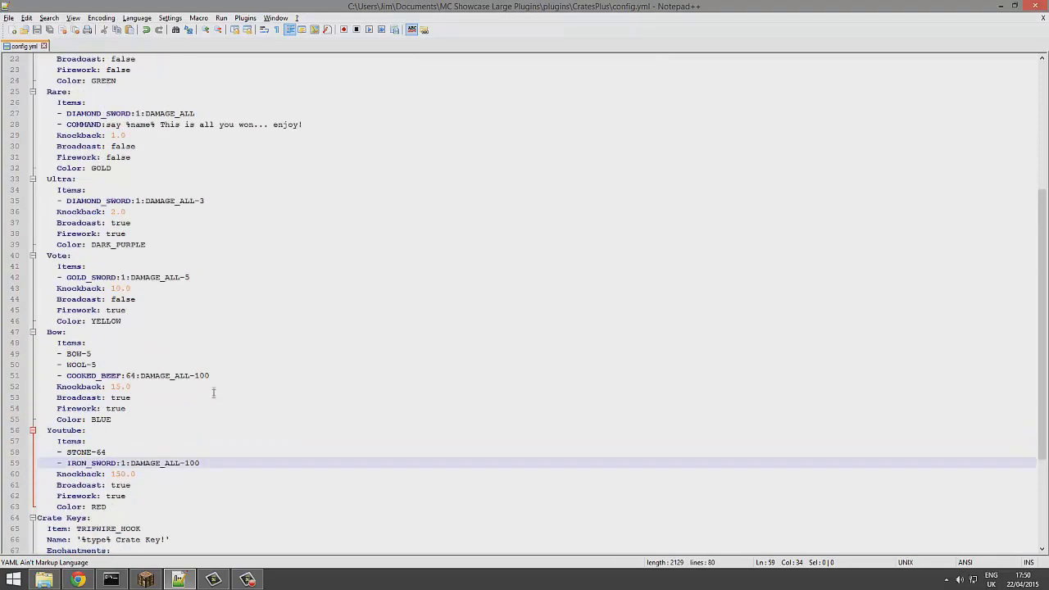
{"action": "scroll", "coordinate": [227, 278], "scroll_direction": "down", "scroll_amount": 4}
{"action": "scroll", "coordinate": [226, 278], "scroll_direction": "down", "scroll_amount": 7}
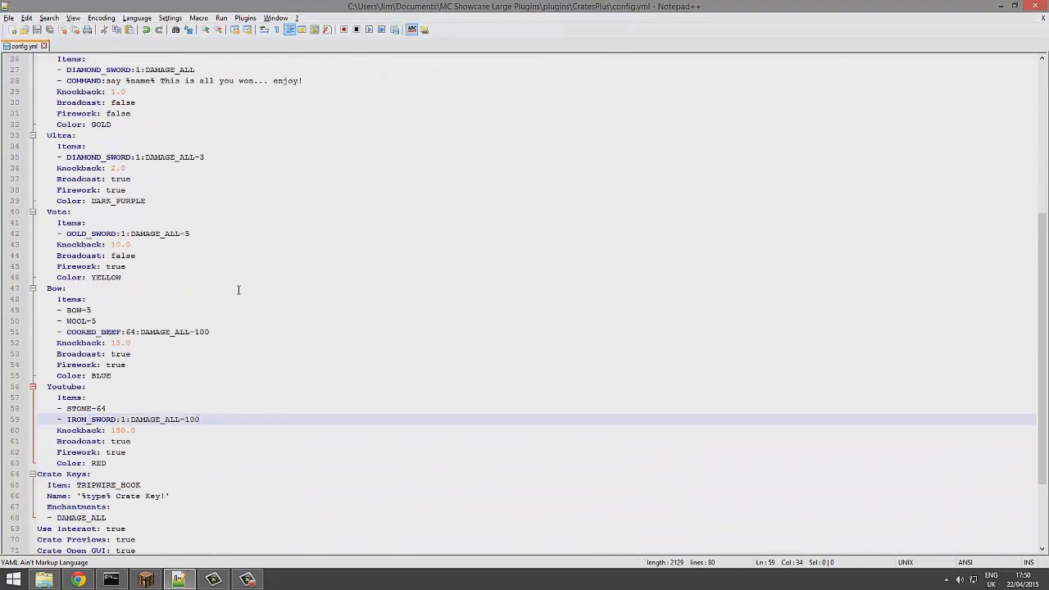
{"action": "left_click_drag", "start_coordinate": [185, 343], "coordinate": [131, 347]}
{"action": "left_click", "coordinate": [125, 345]}
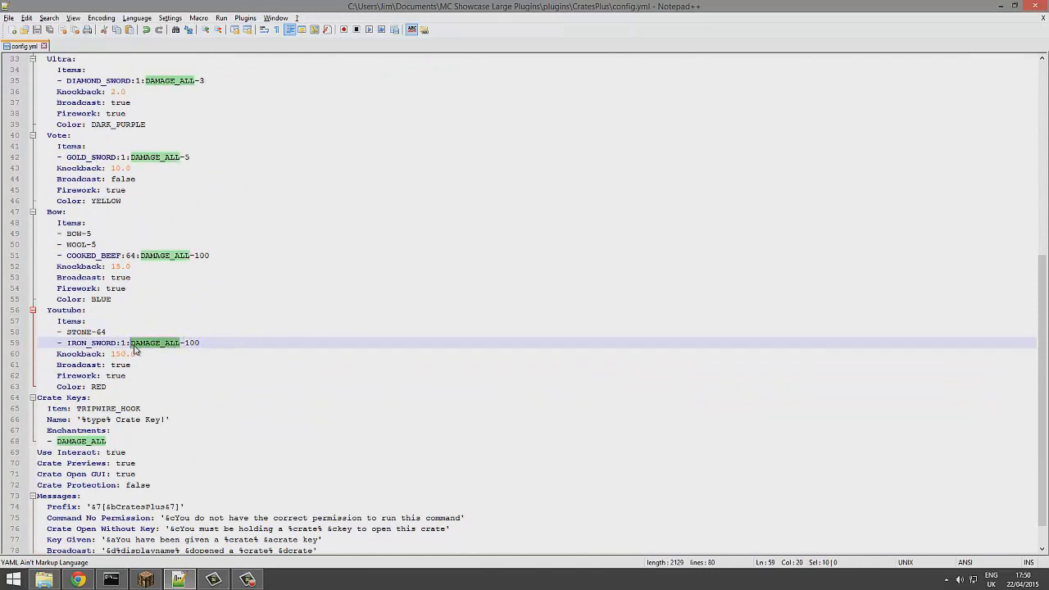
{"action": "type", "text": "PROTECTION"}
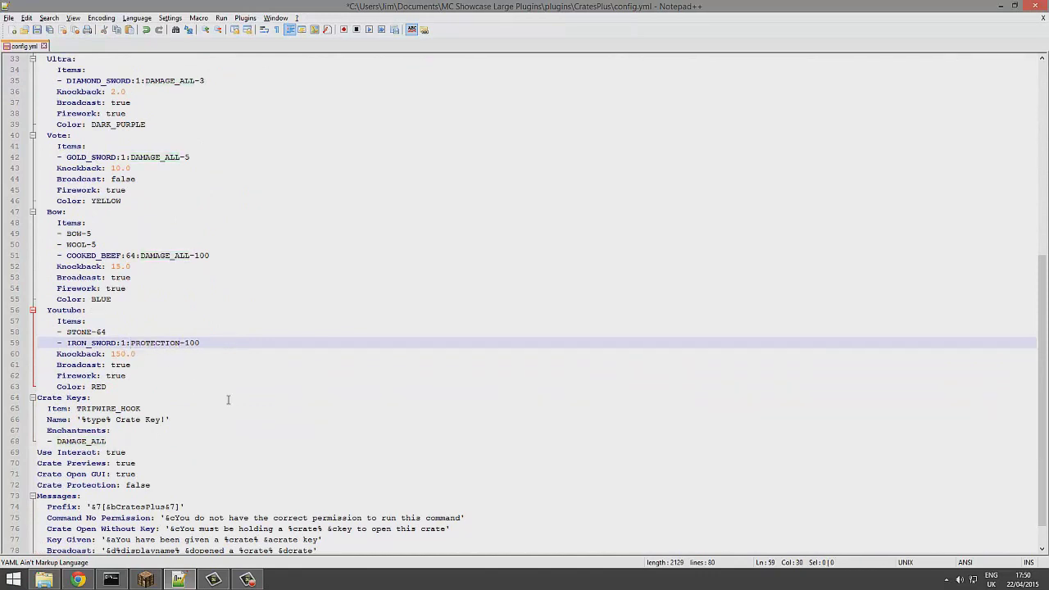
{"action": "key", "text": "ctrl+s"}
{"action": "left_click_drag", "start_coordinate": [118, 346], "coordinate": [91, 346]}
{"action": "type", "text": "HELMET"}
{"action": "key", "text": "ctrl+s"}
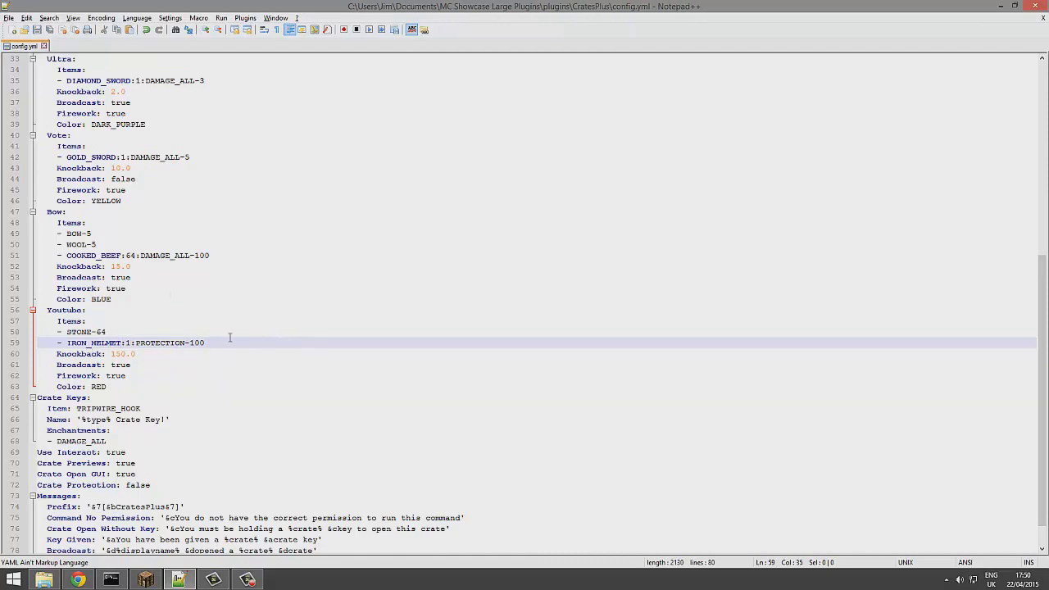
Step: Examine how amounts and enchantment levels are written in the Common crate's item entries
{"action": "scroll", "coordinate": [233, 349], "scroll_direction": "up", "scroll_amount": 7}
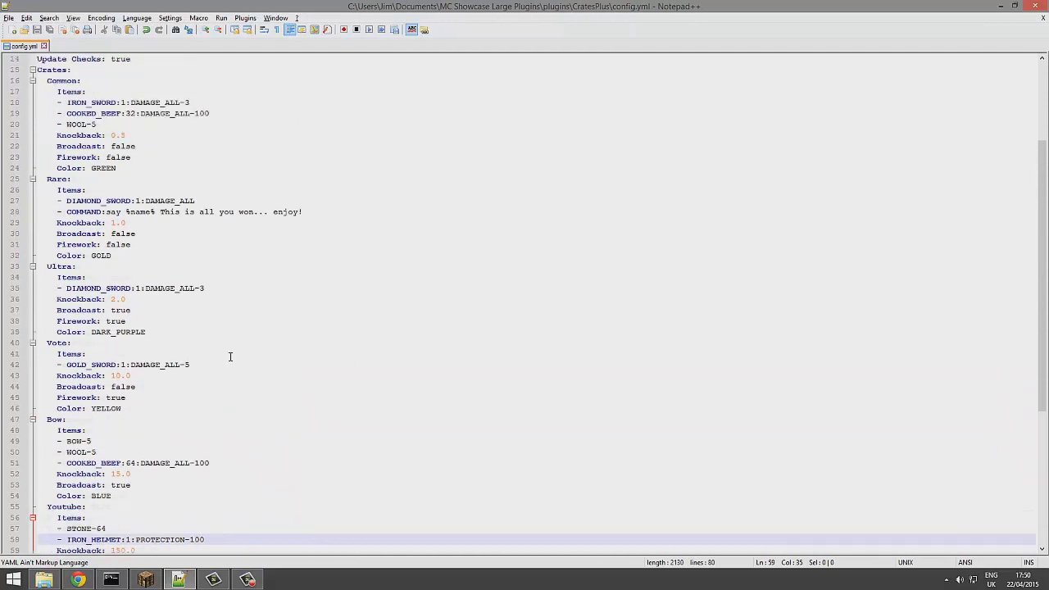
{"action": "scroll", "coordinate": [238, 355], "scroll_direction": "up", "scroll_amount": 3}
{"action": "left_click_drag", "start_coordinate": [97, 255], "coordinate": [21, 234]}
{"action": "left_click", "coordinate": [178, 255]}
{"action": "left_click_drag", "start_coordinate": [136, 245], "coordinate": [92, 256]}
{"action": "left_click", "coordinate": [123, 256]}
{"action": "left_click", "coordinate": [110, 255]}
{"action": "left_click", "coordinate": [136, 373]}
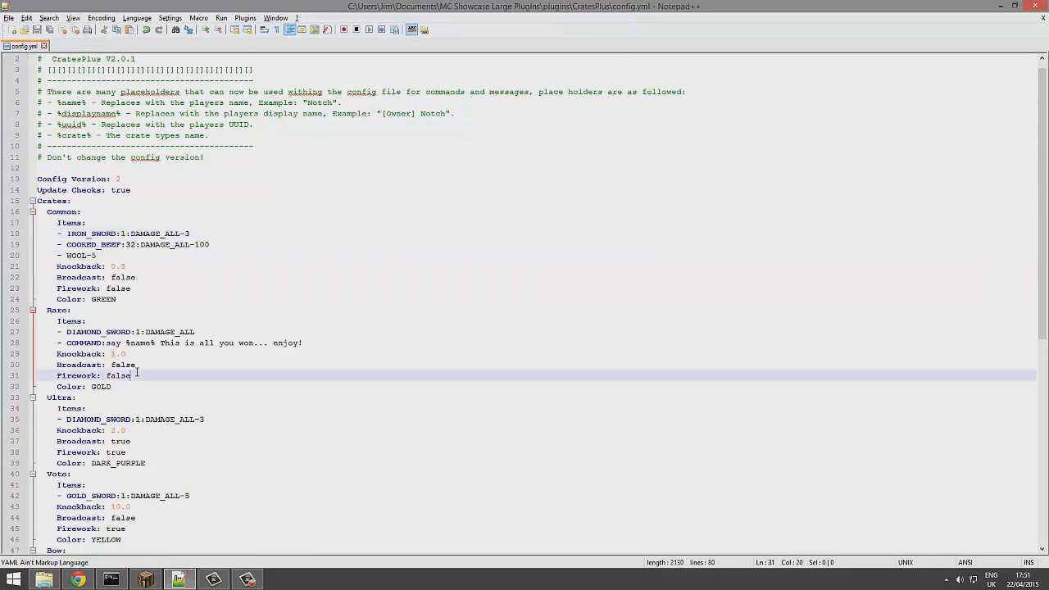
{"action": "scroll", "coordinate": [135, 371], "scroll_direction": "down", "scroll_amount": 4}
{"action": "scroll", "coordinate": [135, 371], "scroll_direction": "up", "scroll_amount": 2}
{"action": "left_click_drag", "start_coordinate": [97, 180], "coordinate": [78, 179]}
{"action": "left_click", "coordinate": [134, 190]}
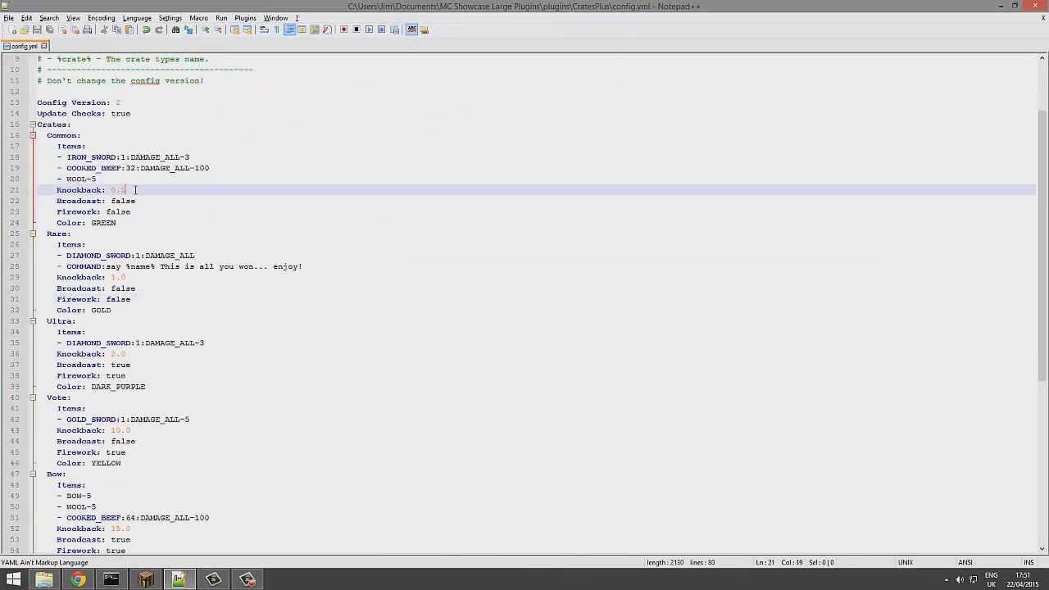
{"action": "left_click_drag", "start_coordinate": [210, 168], "coordinate": [195, 169]}
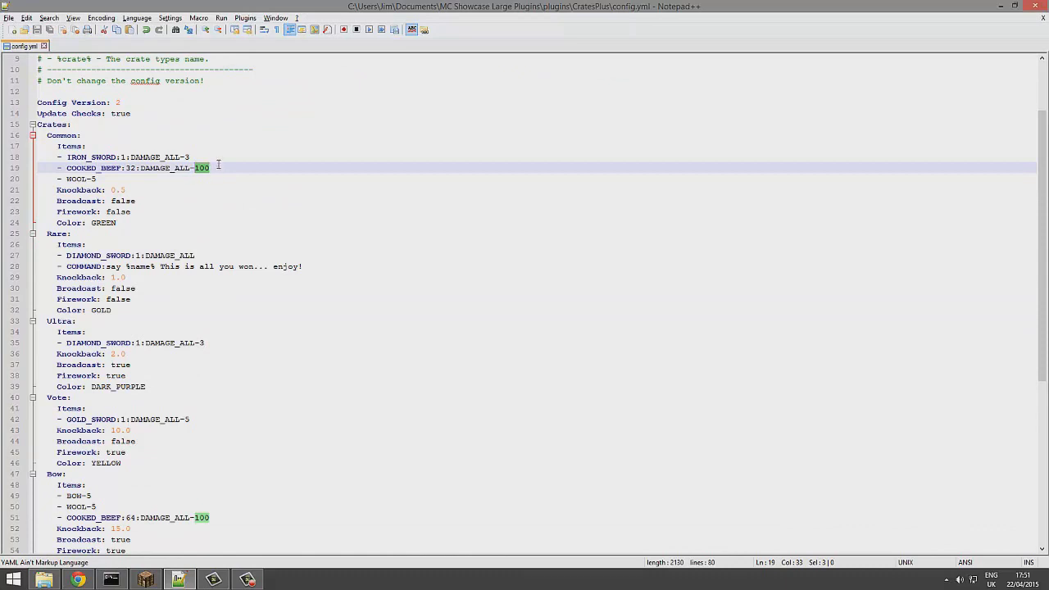
{"action": "left_click_drag", "start_coordinate": [200, 156], "coordinate": [162, 158]}
Step: Change the Youtube crate's stone entry to STONE:64 and save the file
{"action": "scroll", "coordinate": [222, 235], "scroll_direction": "down", "scroll_amount": 7}
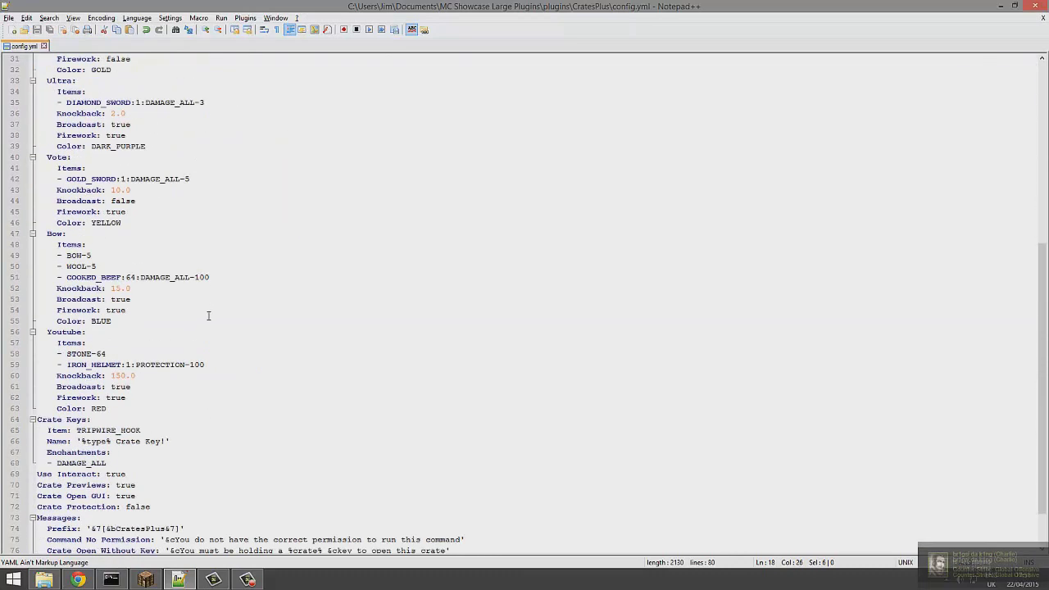
{"action": "scroll", "coordinate": [208, 315], "scroll_direction": "down", "scroll_amount": 2}
{"action": "left_click", "coordinate": [96, 299]}
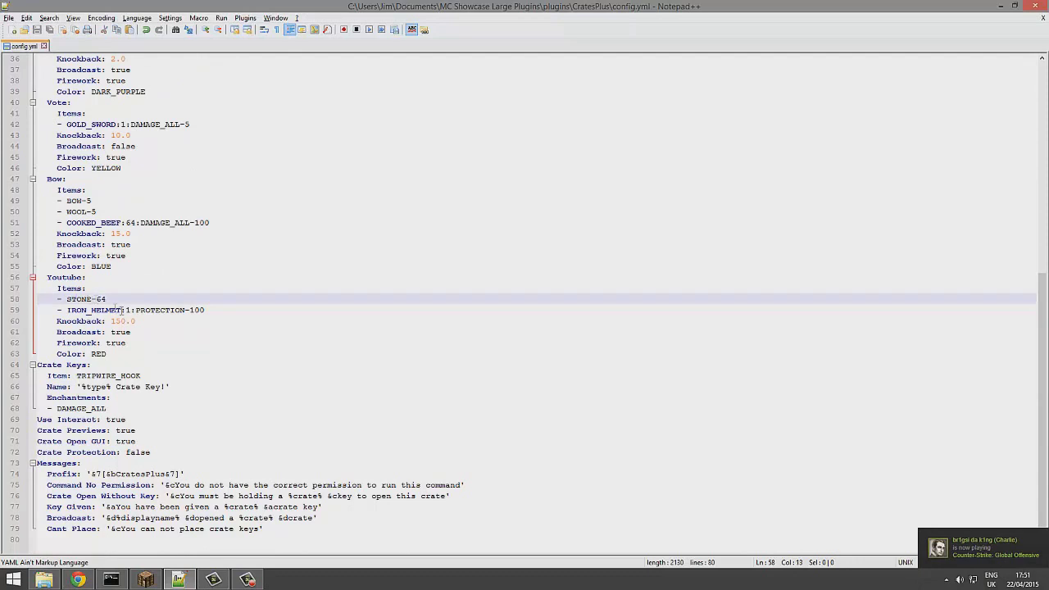
{"action": "left_click_drag", "start_coordinate": [105, 299], "coordinate": [90, 299]}
{"action": "key", "text": "BackSpace"}
{"action": "type", "text": ":64"}
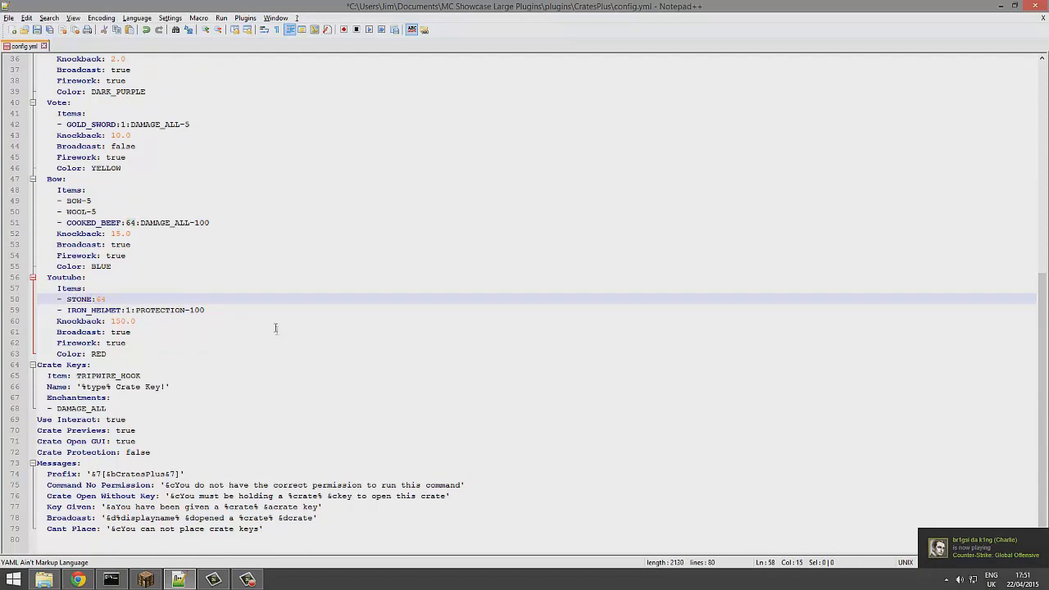
{"action": "key", "text": "ctrl+s"}
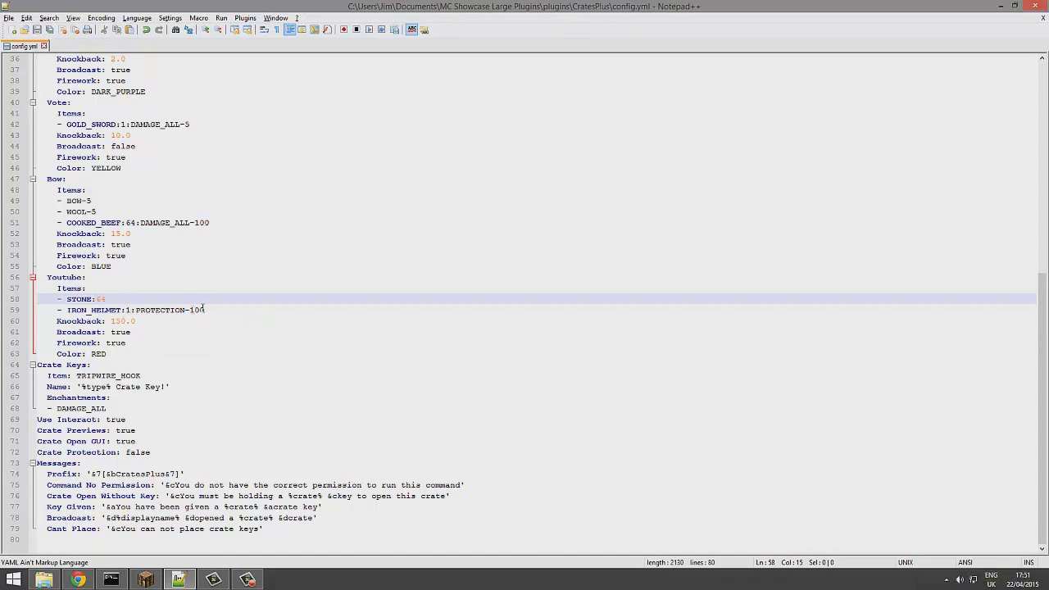
Step: Change the Youtube crate's iron helmet enchantment to PROTECTION-4 and save the file
{"action": "left_click_drag", "start_coordinate": [204, 310], "coordinate": [191, 310]}
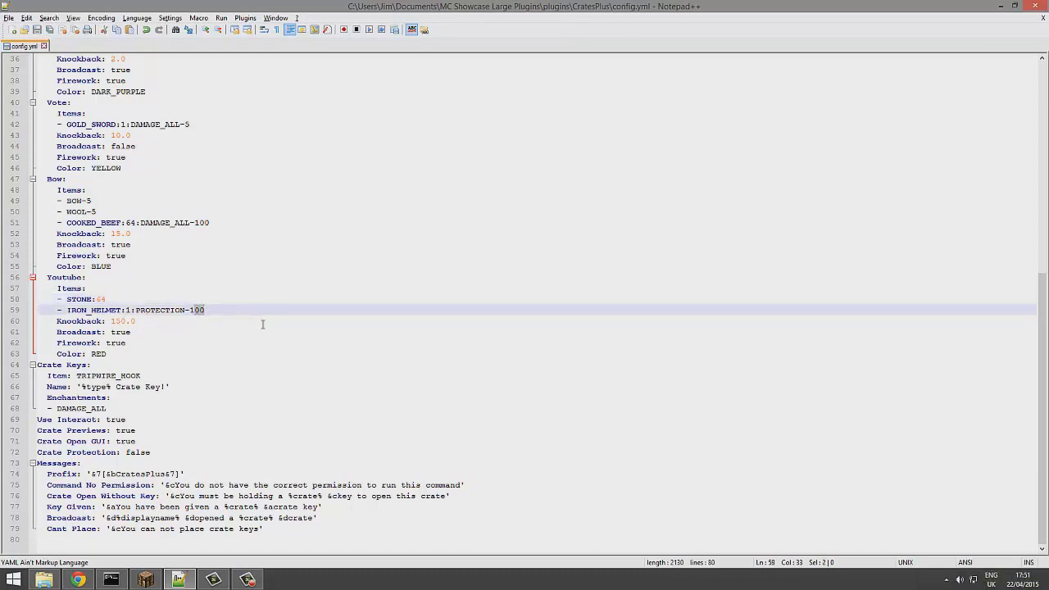
{"action": "type", "text": "4"}
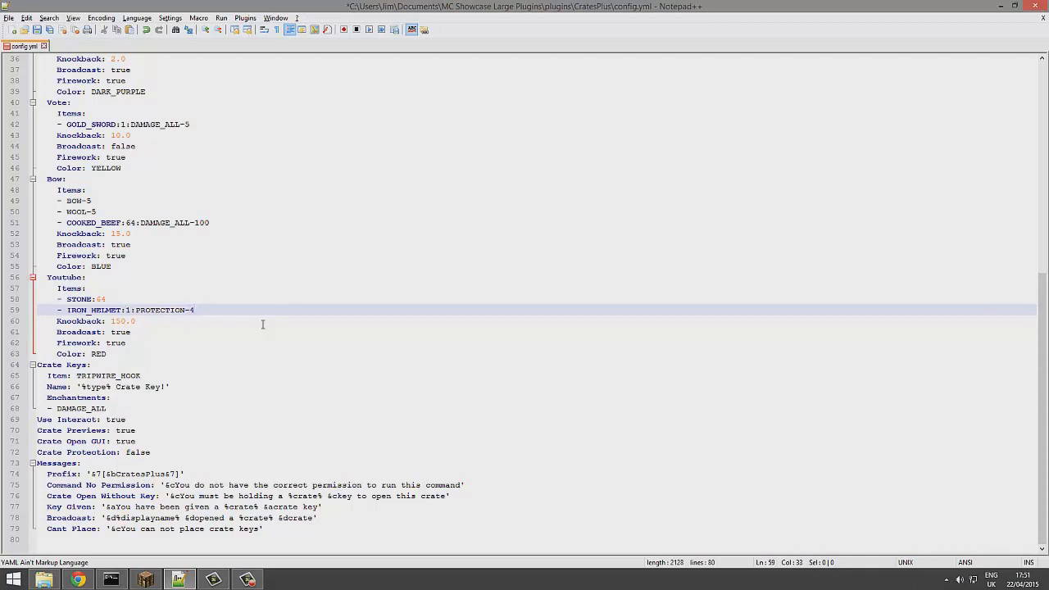
{"action": "key", "text": "ctrl+s"}
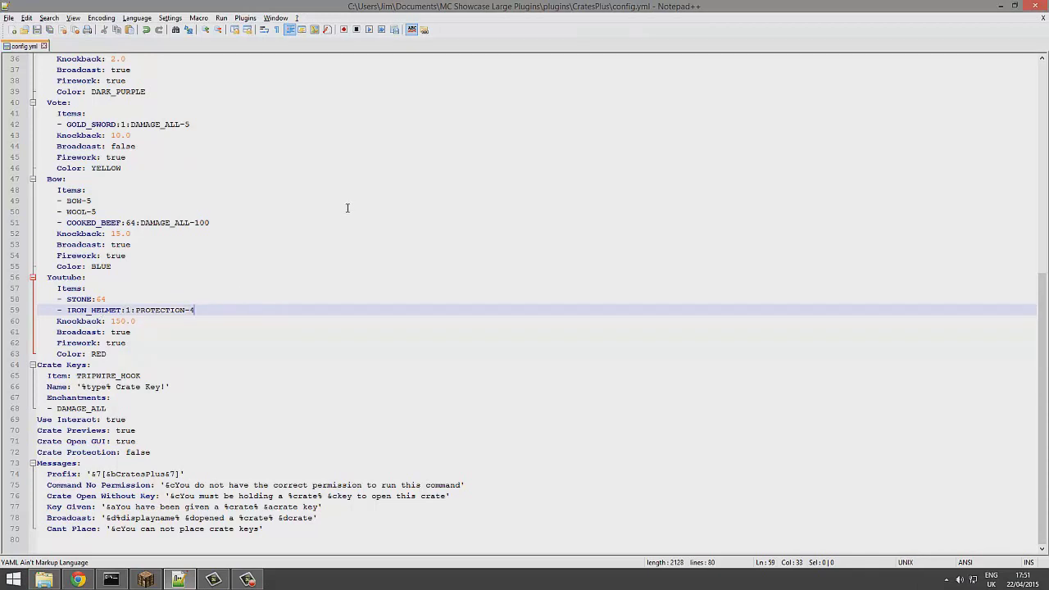
Step: Examine the Crate Keys section's item, name and enchantment settings
{"action": "left_click_drag", "start_coordinate": [175, 373], "coordinate": [27, 367]}
{"action": "left_click", "coordinate": [151, 387]}
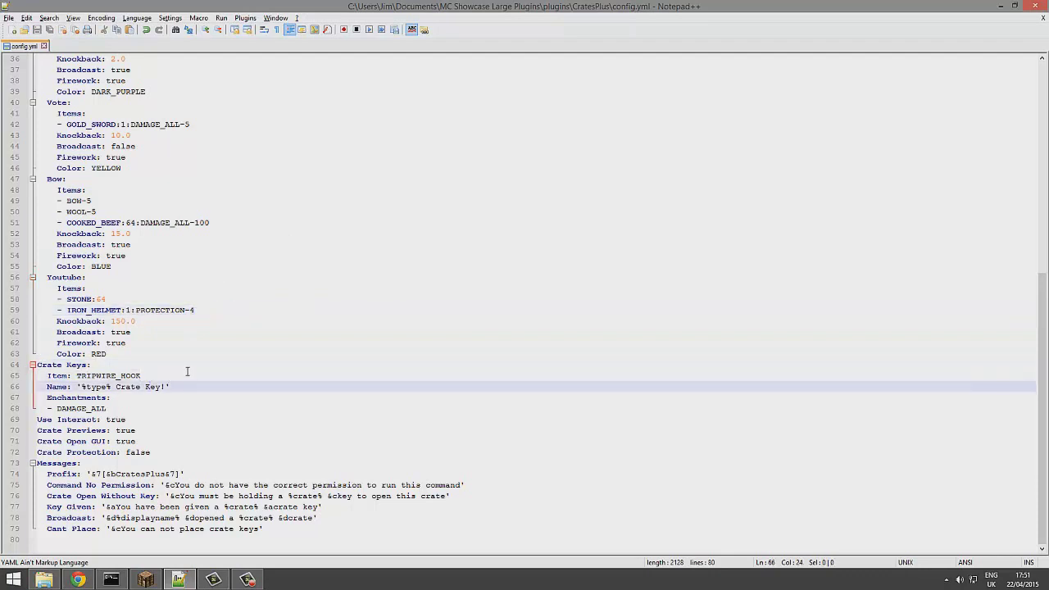
{"action": "key", "text": "Right"}
{"action": "key", "text": "Right"}
{"action": "key", "text": "Right"}
{"action": "left_click_drag", "start_coordinate": [106, 409], "coordinate": [38, 410]}
{"action": "left_click", "coordinate": [127, 408]}
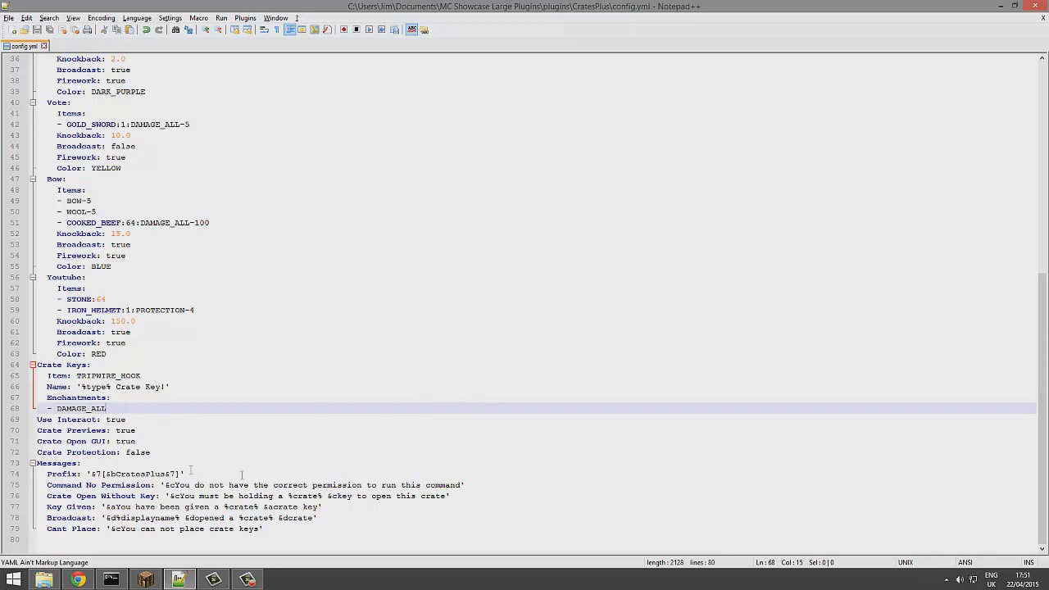
Step: Replace CratesPlus with JimCrates in the message prefix, keeping the colour codes, and save the file
{"action": "left_click_drag", "start_coordinate": [165, 476], "coordinate": [117, 477]}
{"action": "type", "text": "J"}
{"action": "key", "text": "BackSpace"}
{"action": "type", "text": "JimCrates"}
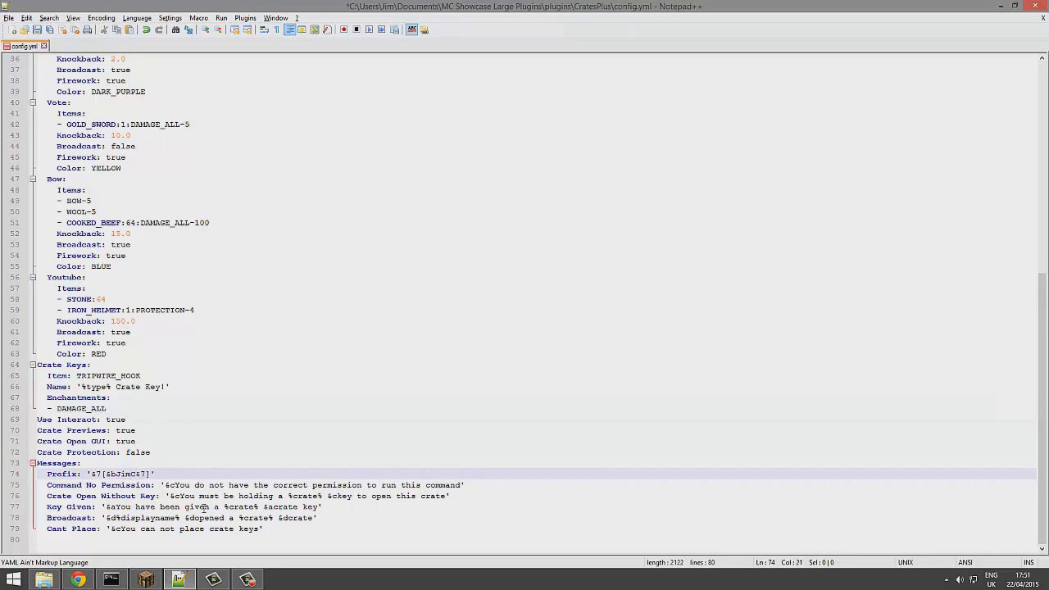
Step: Switch to Minecraft, save the world with /save-all and reload the server with /rl
{"action": "left_click", "coordinate": [145, 580]}
{"action": "type", "text": "/save-all"}
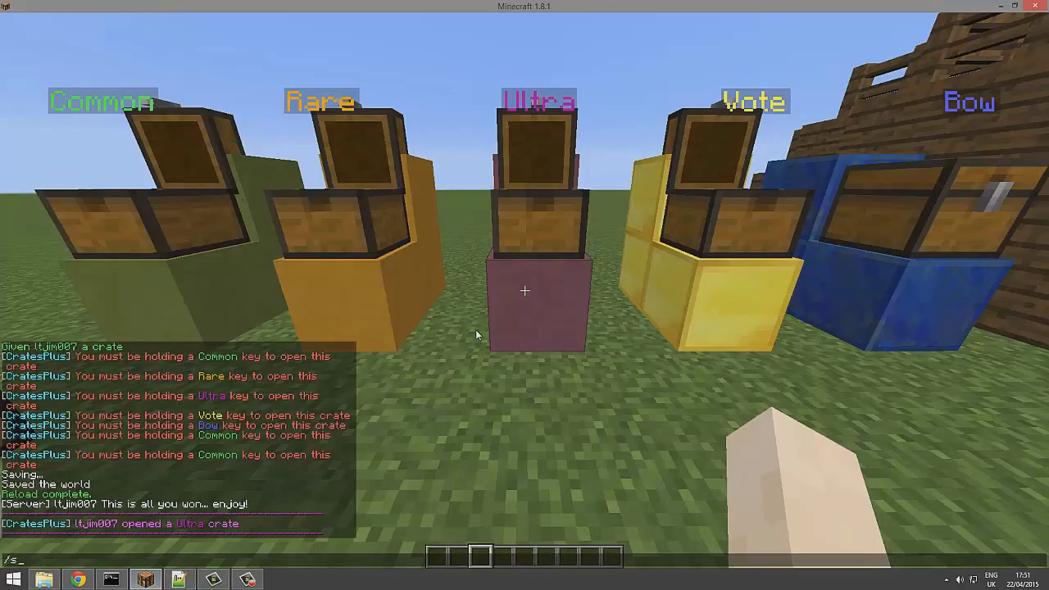
{"action": "key", "text": "Return"}
{"action": "type", "text": "/rl"}
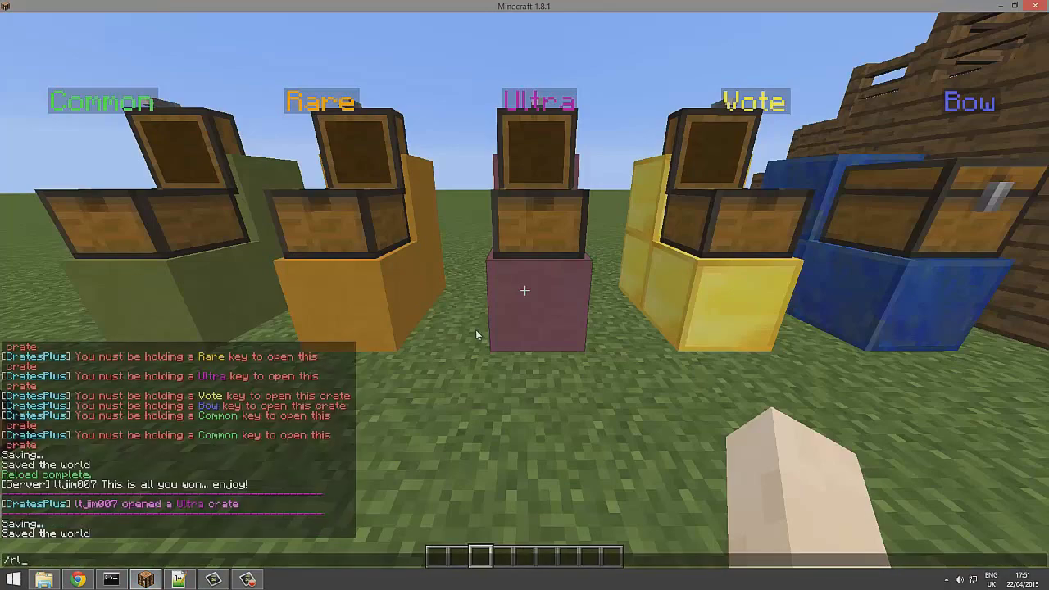
{"action": "key", "text": "Return"}
Step: Give yourself a Youtube crate with the command /crate crate Youtube
{"action": "key", "text": "s"}
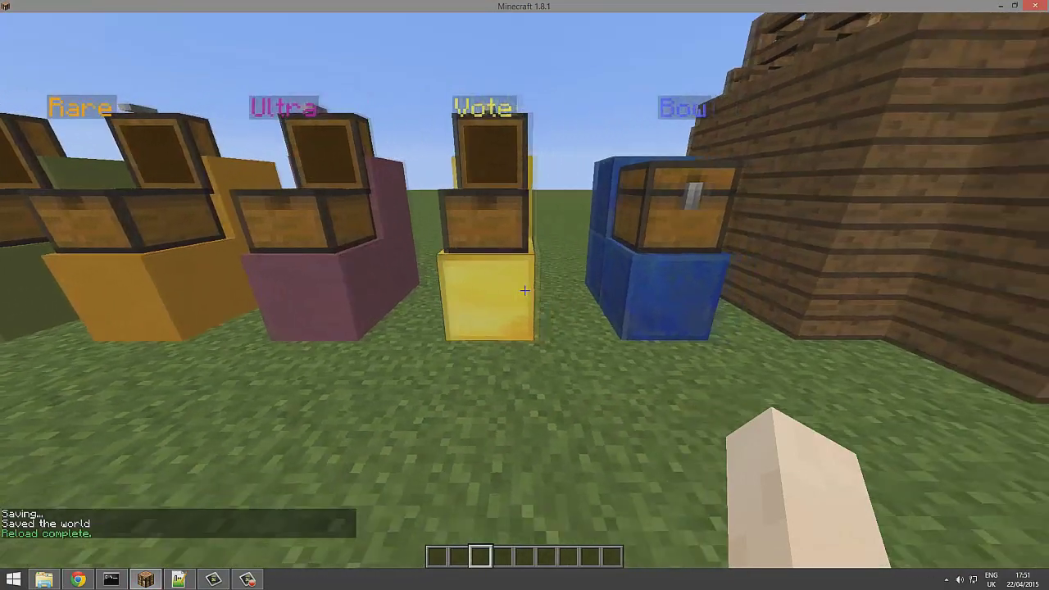
{"action": "type", "text": "/crate cr"}
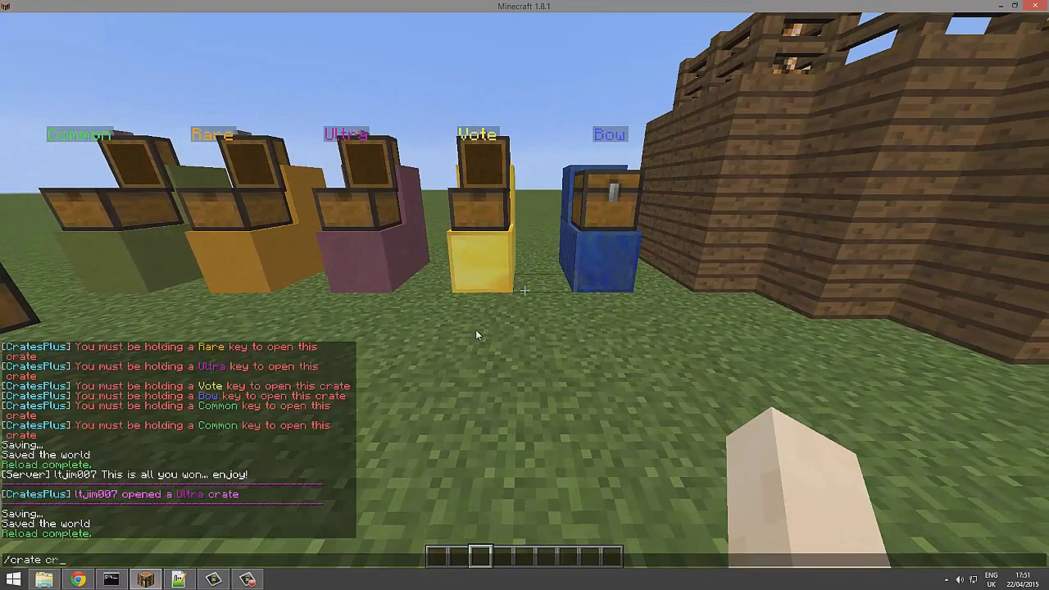
{"action": "type", "text": "ate"}
{"action": "type", "text": " Youtube"}
{"action": "key", "text": "Return"}
{"action": "key", "text": "1"}
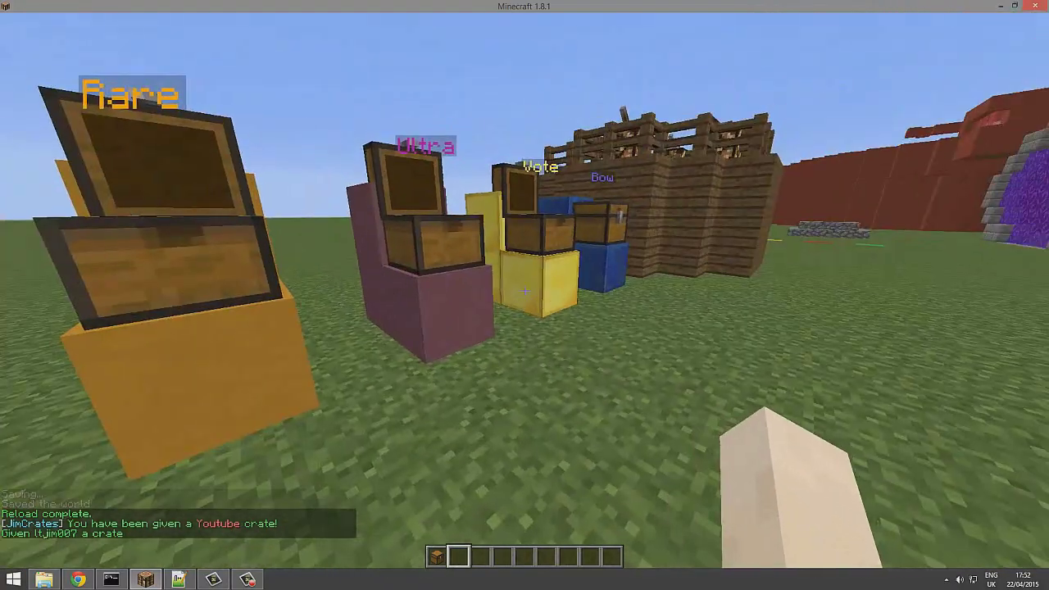
Step: Take red wool from the building blocks and put it in the second hotbar slot
{"action": "key", "text": "e"}
{"action": "scroll", "coordinate": [515, 256], "scroll_direction": "down", "scroll_amount": 3}
{"action": "left_click", "coordinate": [553, 287]}
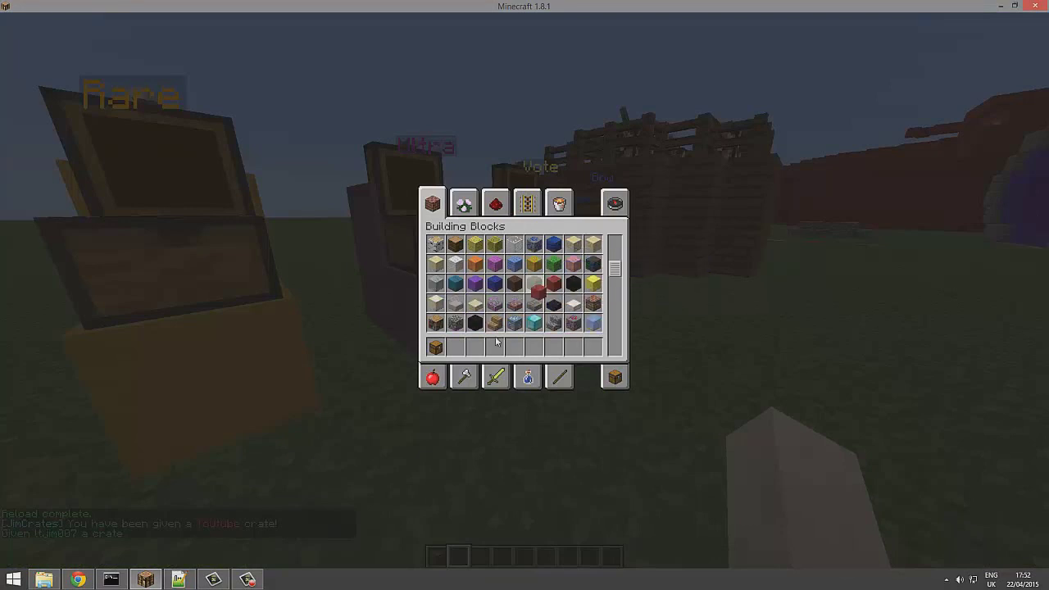
{"action": "left_click", "coordinate": [459, 350]}
{"action": "key", "text": "e"}
Step: Build a stepped stand of three red wool blocks beside the Common crate's green stand
{"action": "key", "text": "w"}
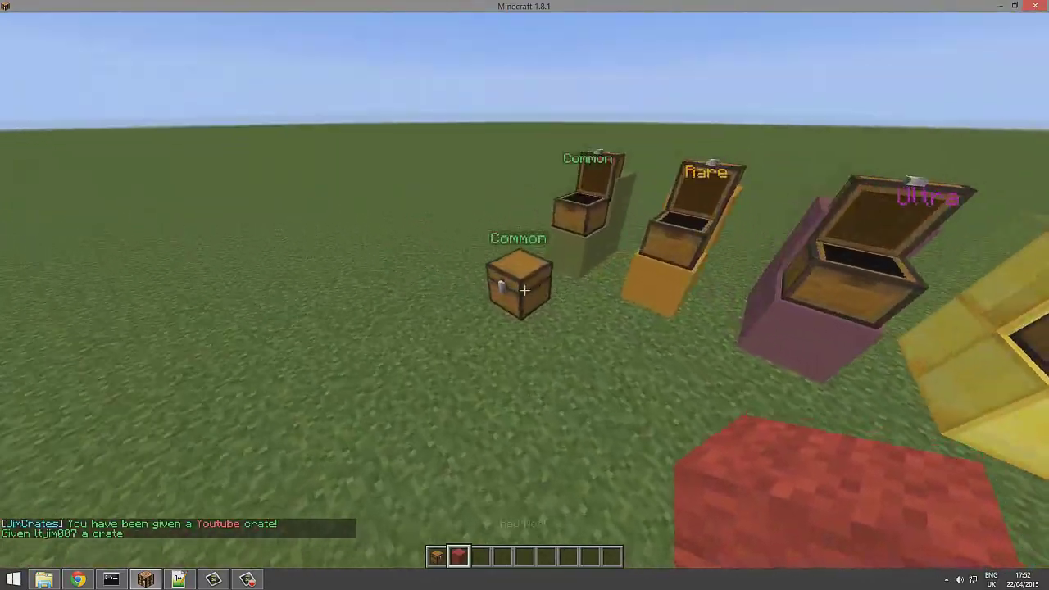
{"action": "right_click", "coordinate": [526, 291]}
{"action": "key", "text": "Escape"}
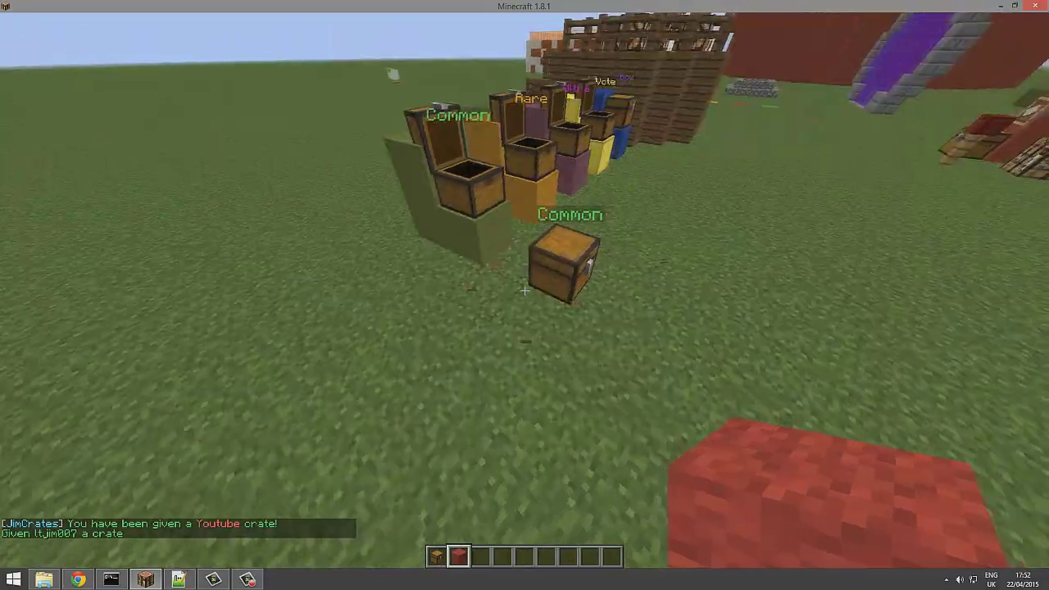
{"action": "key", "text": "w"}
{"action": "right_click", "coordinate": [525, 291]}
{"action": "right_click", "coordinate": [525, 291]}
{"action": "right_click", "coordinate": [524, 291]}
{"action": "scroll", "coordinate": [524, 291], "scroll_direction": "up", "scroll_amount": 1}
{"action": "key", "text": "s"}
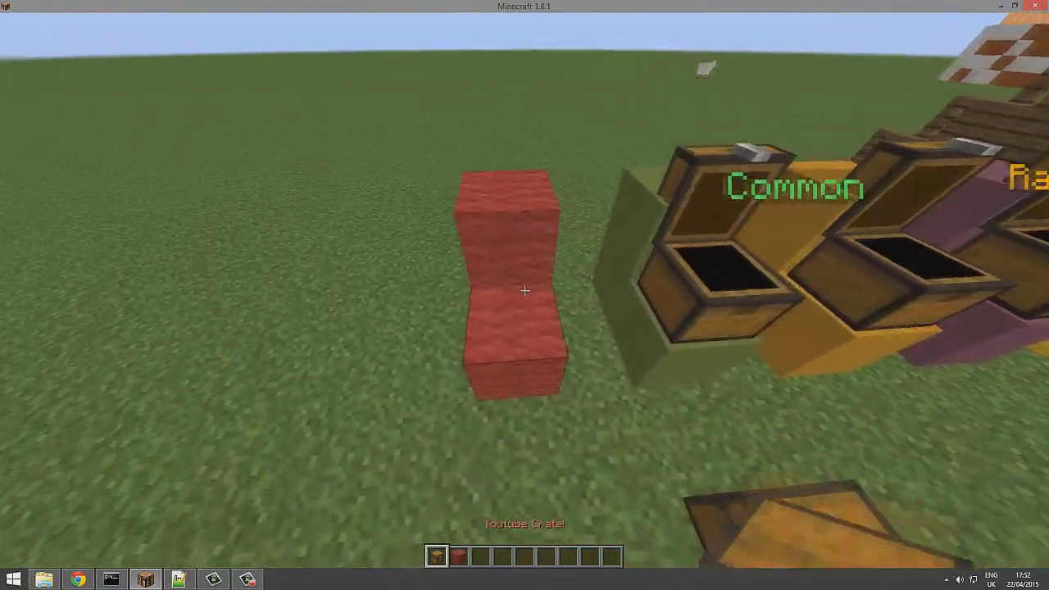
Step: Place the Youtube crate on the red wool stand and view its preview
{"action": "right_click", "coordinate": [525, 291]}
{"action": "scroll", "coordinate": [524, 291], "scroll_direction": "down", "scroll_amount": 1}
{"action": "left_click", "coordinate": [525, 295]}
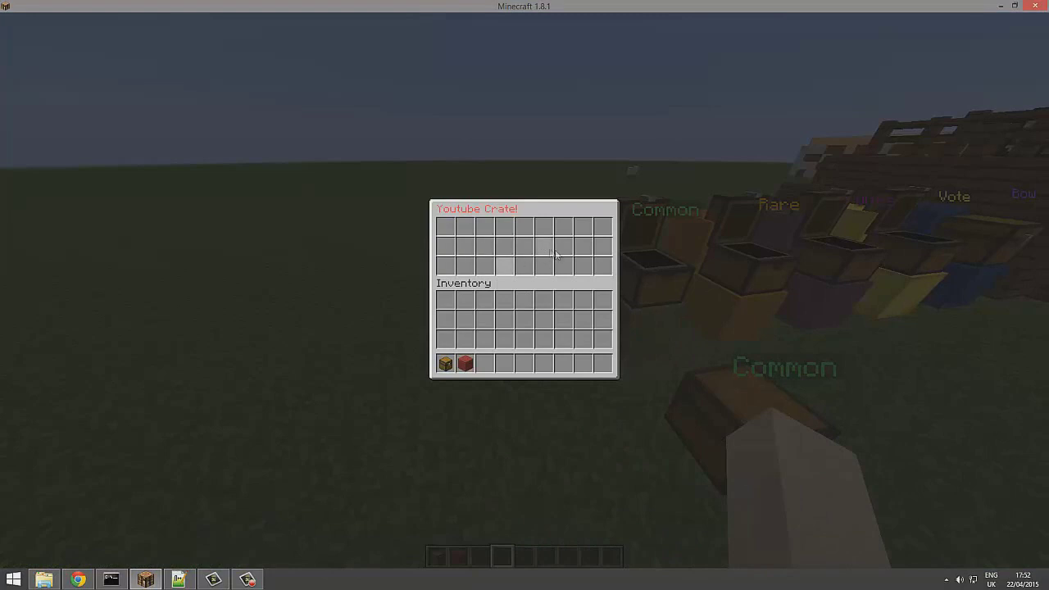
{"action": "key", "text": "e"}
Step: Clear the spare Youtube crate and the red wool from the hotbar
{"action": "key", "text": "e"}
{"action": "left_click", "coordinate": [449, 351], "text": "shift"}
{"action": "left_click", "coordinate": [439, 351], "text": "shift"}
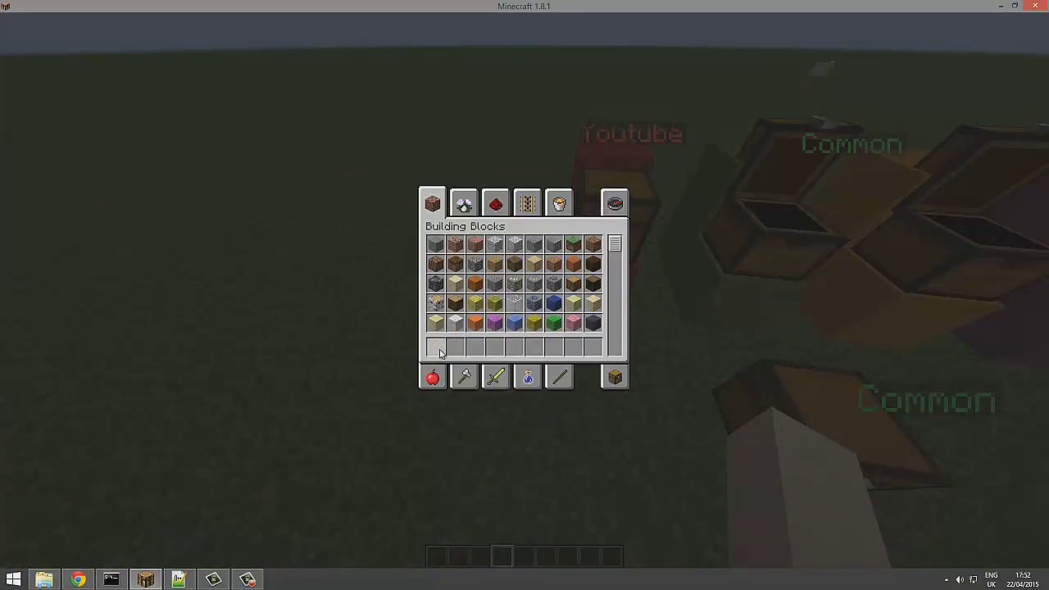
Step: Give your own player a Youtube key with /crate key, use it on the Youtube crate and check the inventory
{"action": "type", "text": "eee/crate"}
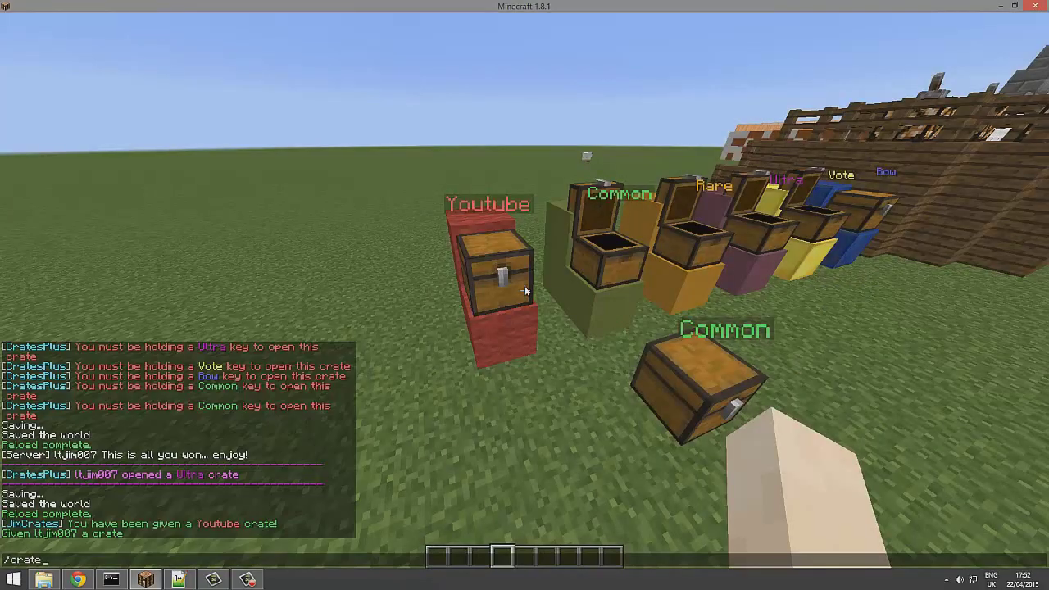
{"action": "type", "text": " key ltjim007 Youtube"}
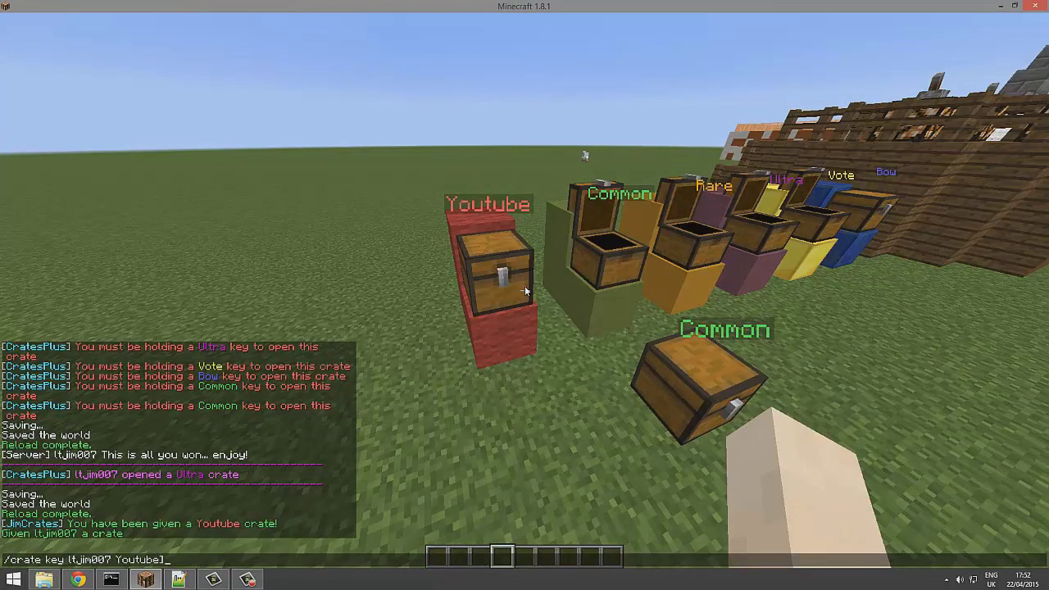
{"action": "key", "text": "Return"}
{"action": "key", "text": "1"}
{"action": "right_click", "coordinate": [525, 288]}
{"action": "key", "text": "e"}
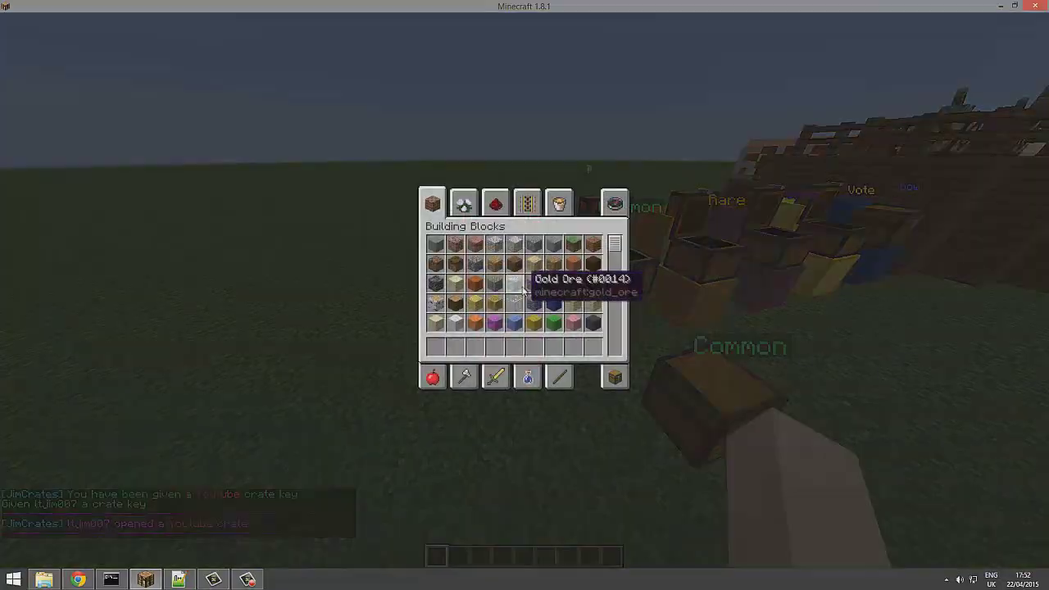
{"action": "key", "text": "e"}
Step: Repeat the key command to give your own player another Youtube crate key
{"action": "key", "text": "t"}
{"action": "key", "text": "Up"}
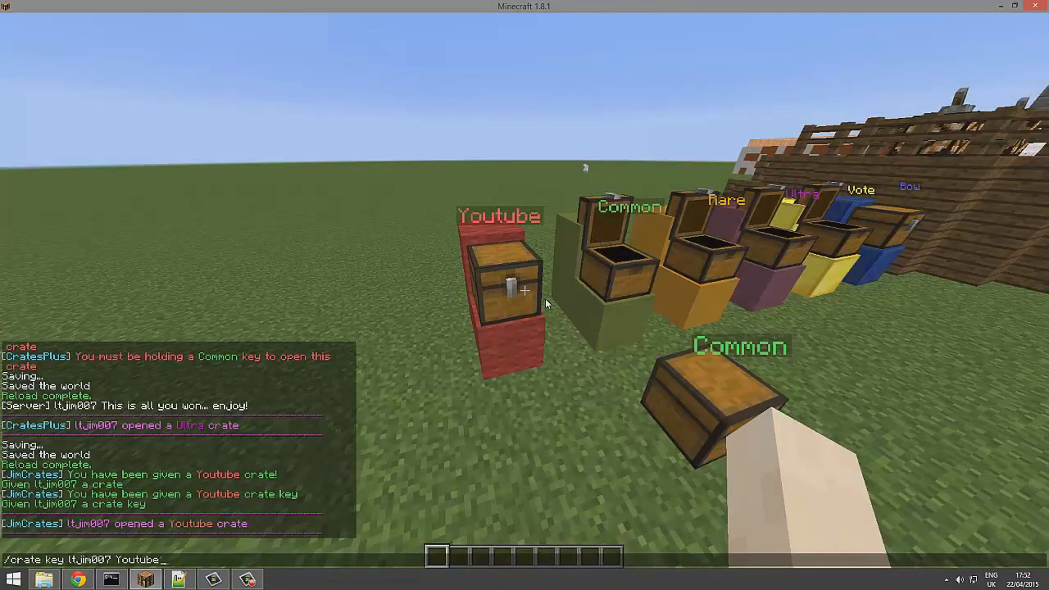
{"action": "key", "text": "Escape"}
Step: Reload config.yml in Notepad++ and replace the Youtube iron helmet's enchantment with DAMAGE_ALL-100, copied from the Bow crate's cooked beef entry
{"action": "key", "text": "alt+Tab"}
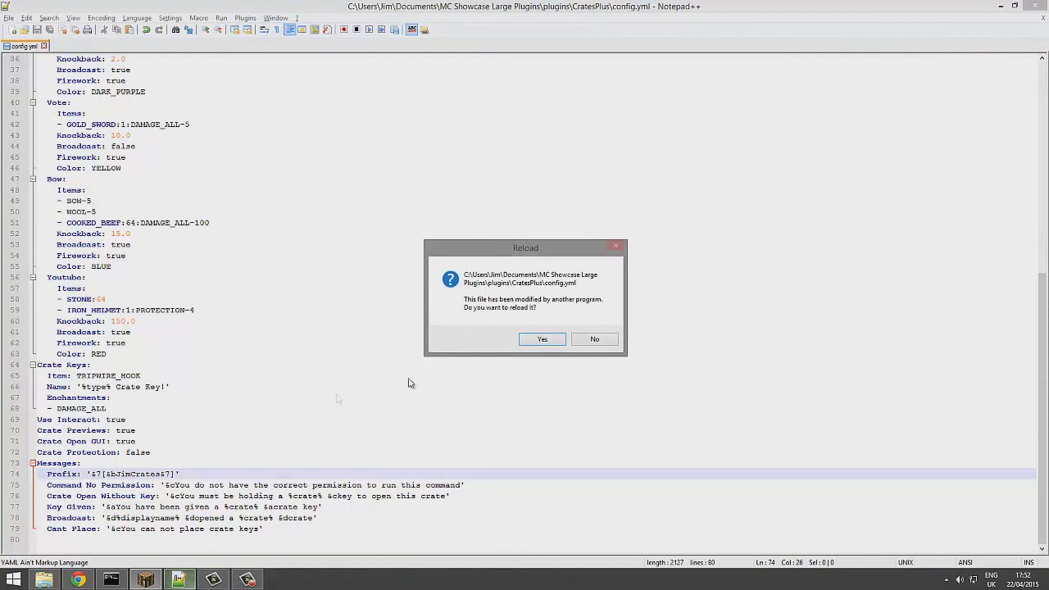
{"action": "left_click", "coordinate": [541, 338]}
{"action": "scroll", "coordinate": [174, 365], "scroll_direction": "up", "scroll_amount": 2}
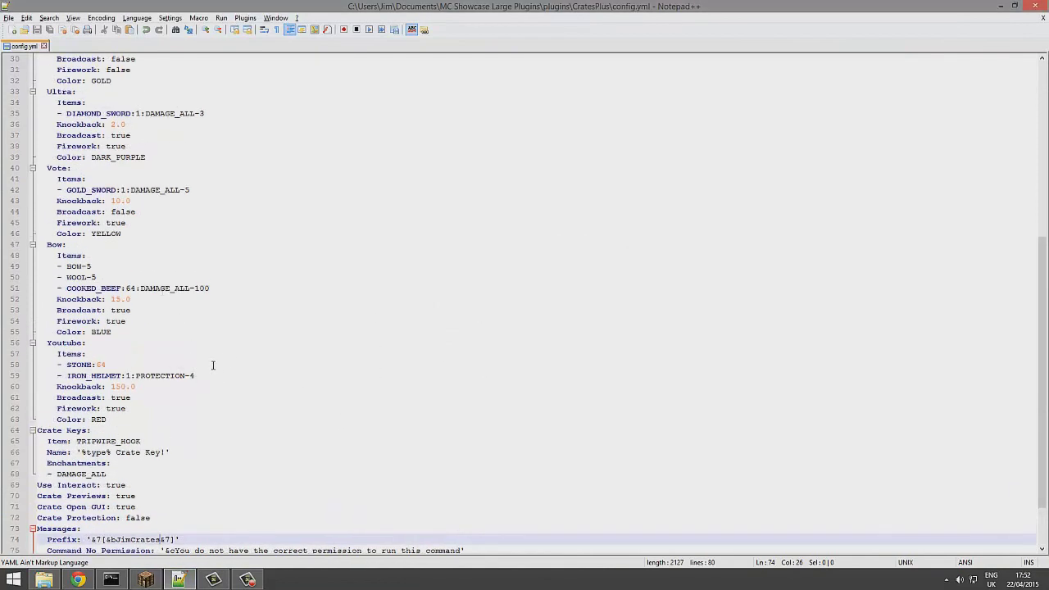
{"action": "left_click", "coordinate": [219, 281]}
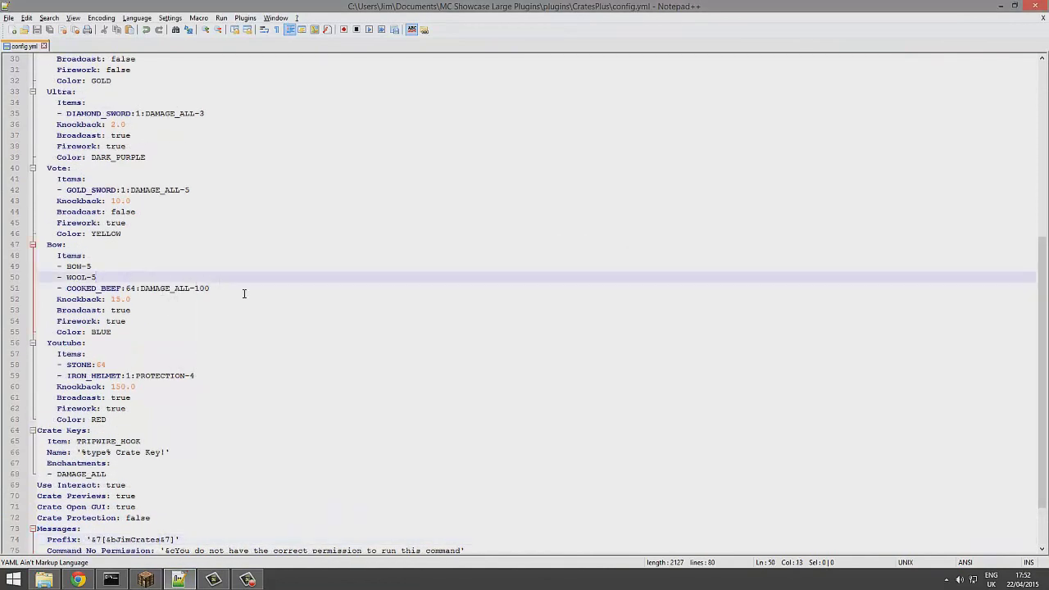
{"action": "left_click_drag", "start_coordinate": [211, 288], "coordinate": [139, 287]}
{"action": "key", "text": "ctrl+c"}
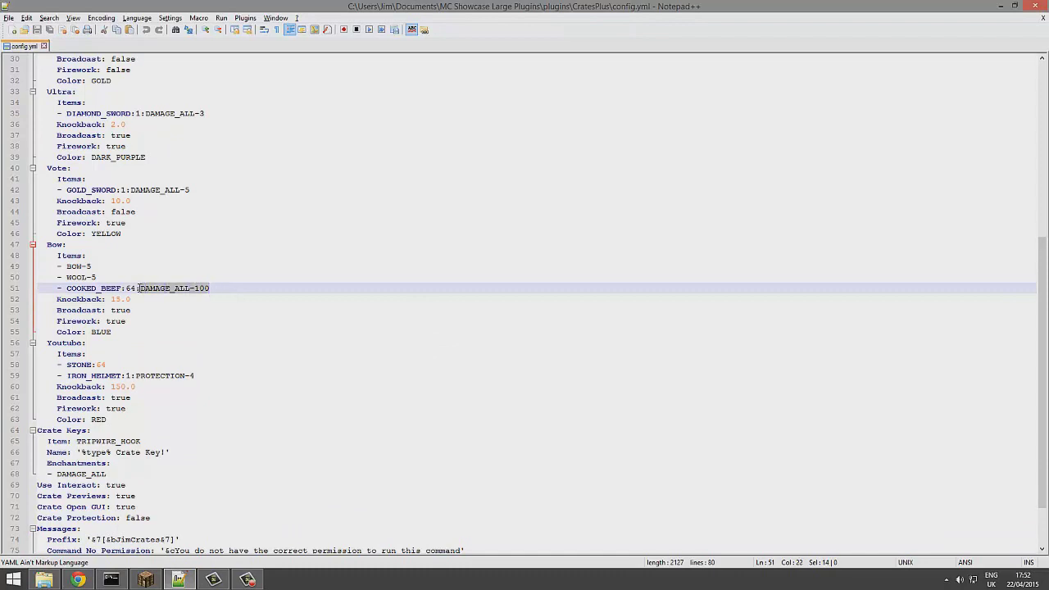
{"action": "left_click_drag", "start_coordinate": [204, 375], "coordinate": [135, 375]}
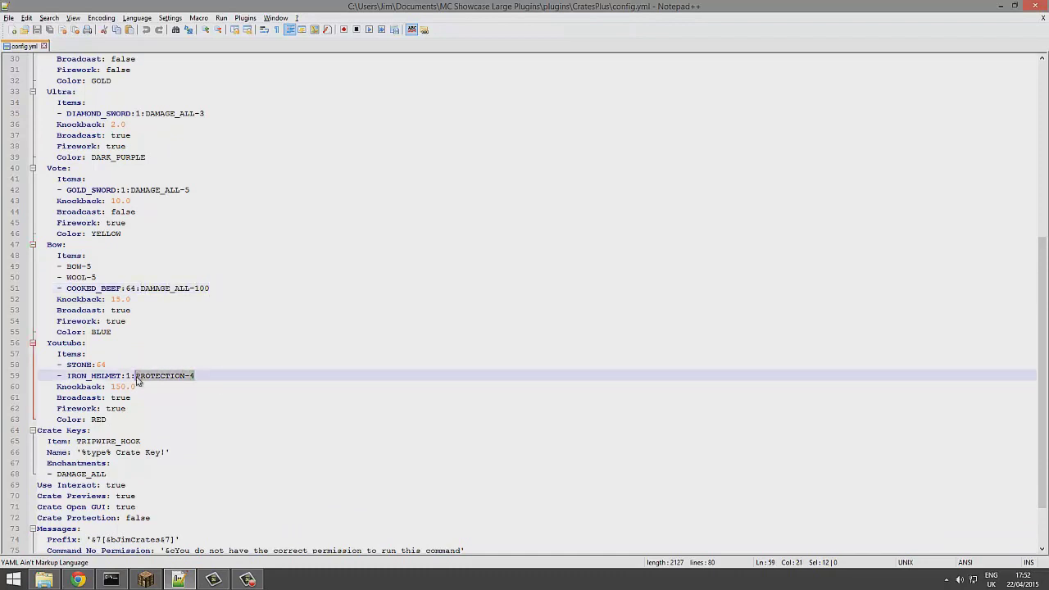
{"action": "key", "text": "ctrl+v"}
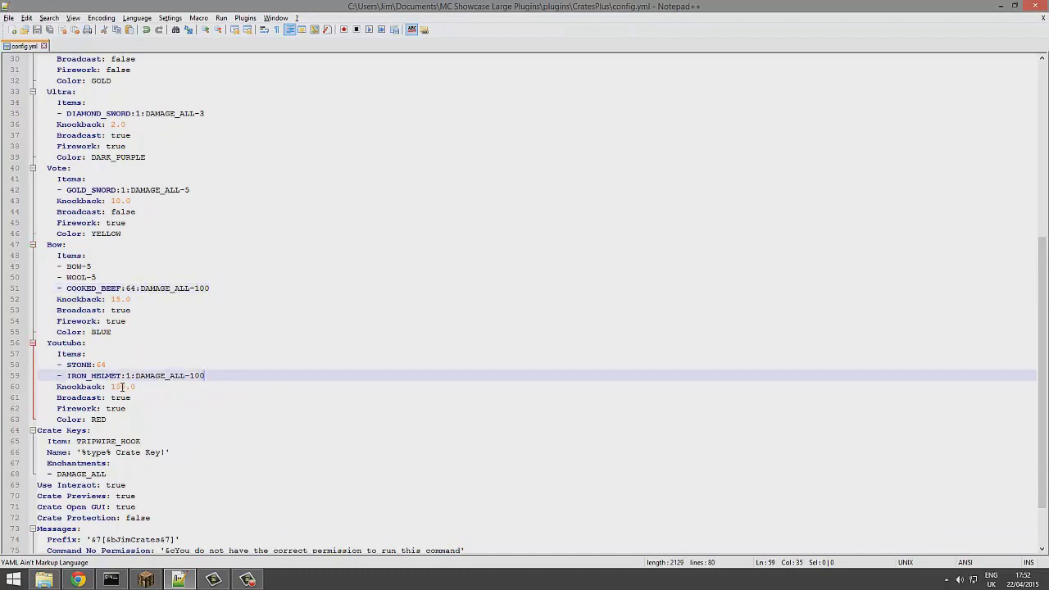
Step: Set the Youtube crate's Knockback to 5.0 and save the file
{"action": "left_click", "coordinate": [124, 387]}
{"action": "key", "text": "BackSpace"}
{"action": "key", "text": "BackSpace"}
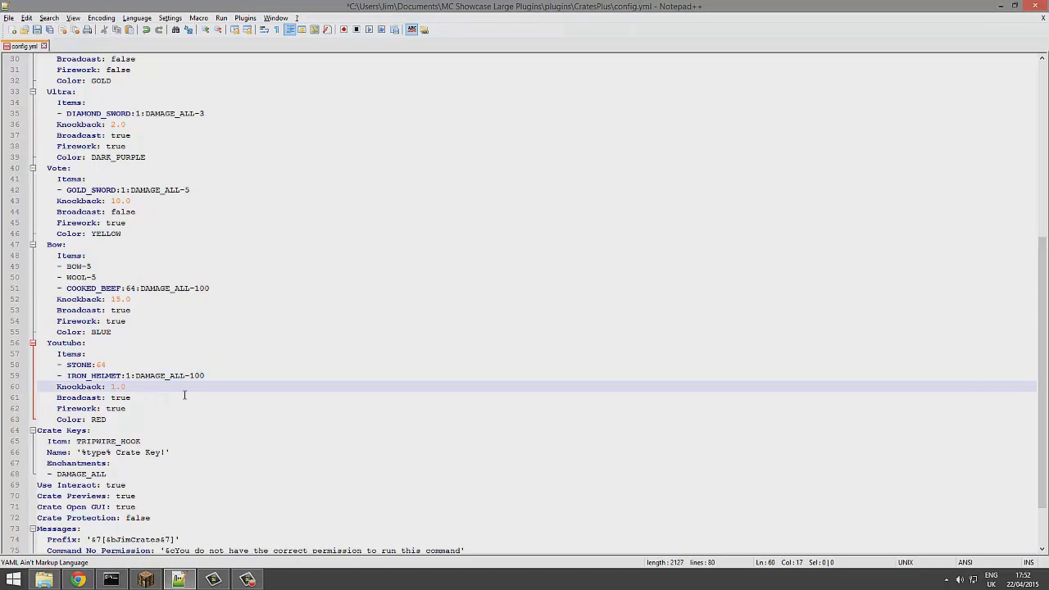
{"action": "key", "text": "End"}
{"action": "key", "text": "ctrl+s"}
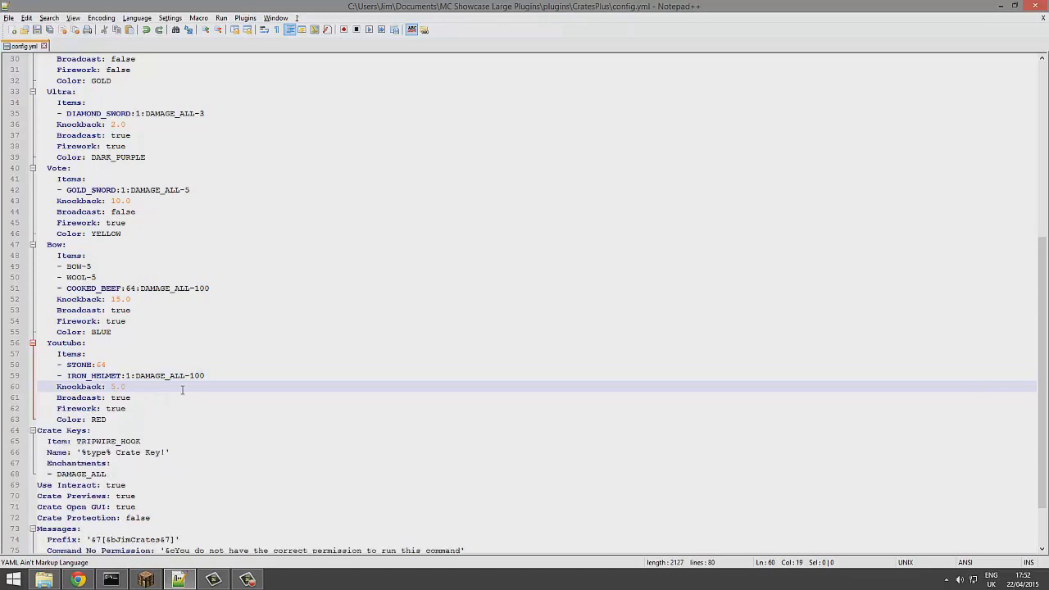
Step: Delete the whole Bow crate section from the config and save the file
{"action": "scroll", "coordinate": [187, 405], "scroll_direction": "up", "scroll_amount": 2}
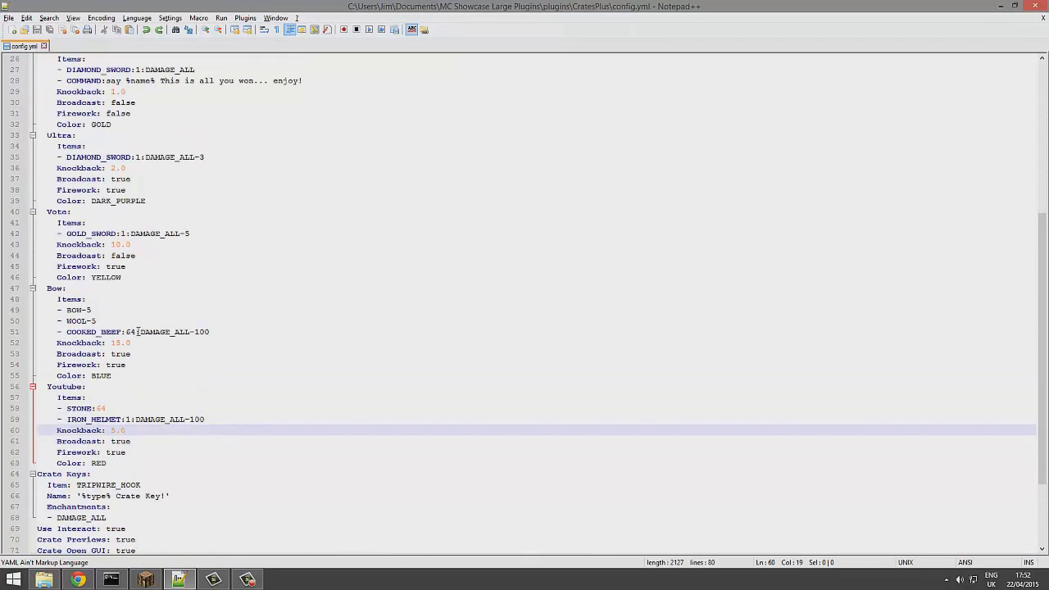
{"action": "left_click_drag", "start_coordinate": [125, 376], "coordinate": [14, 290]}
{"action": "key", "text": "BackSpace"}
{"action": "key", "text": "BackSpace"}
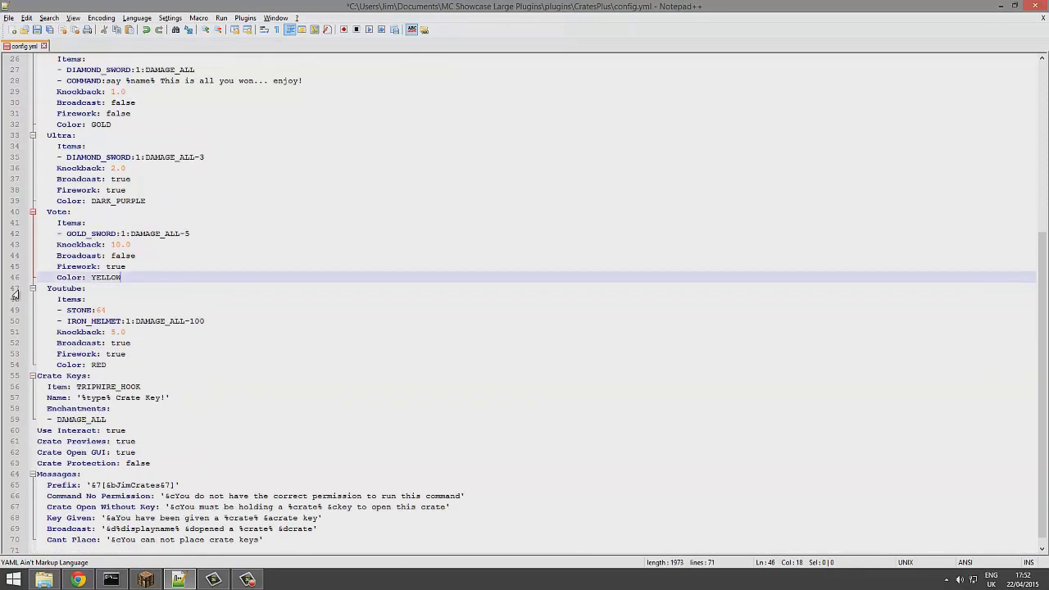
{"action": "key", "text": "ctrl+s"}
Step: Return to Minecraft, save the world and reload the server to apply the edited config
{"action": "left_click", "coordinate": [168, 572]}
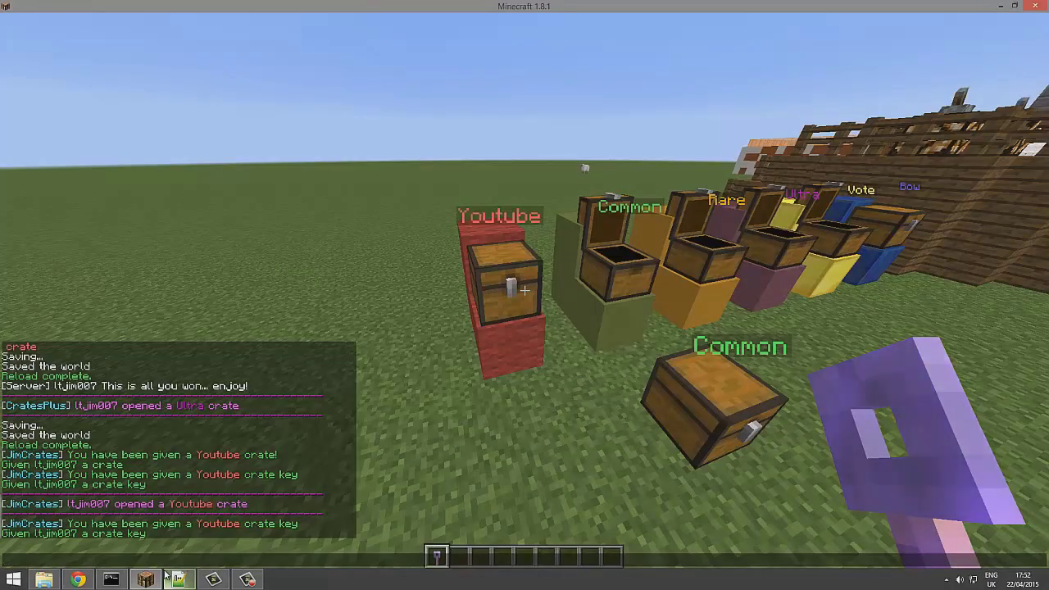
{"action": "key", "text": "Escape"}
{"action": "key", "text": "slash"}
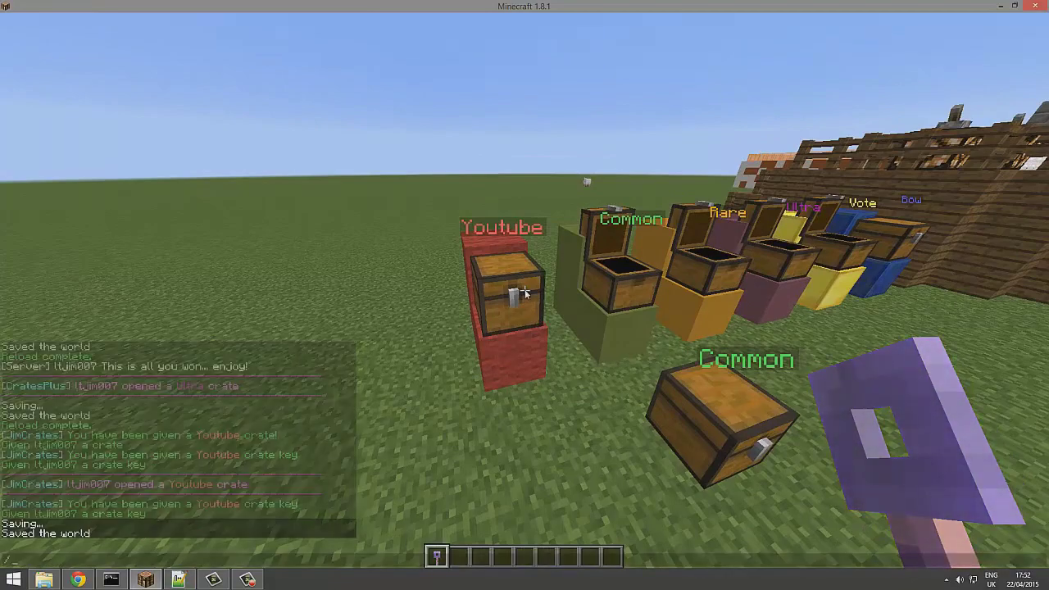
{"action": "type", "text": "rlk"}
{"action": "key", "text": "BackSpace"}
{"action": "key", "text": "Return"}
Step: Walk up to the Youtube crate, open it with the Youtube Crate Key and close the win window
{"action": "key", "text": "d"}
{"action": "scroll", "coordinate": [524, 292], "scroll_direction": "down", "scroll_amount": 1}
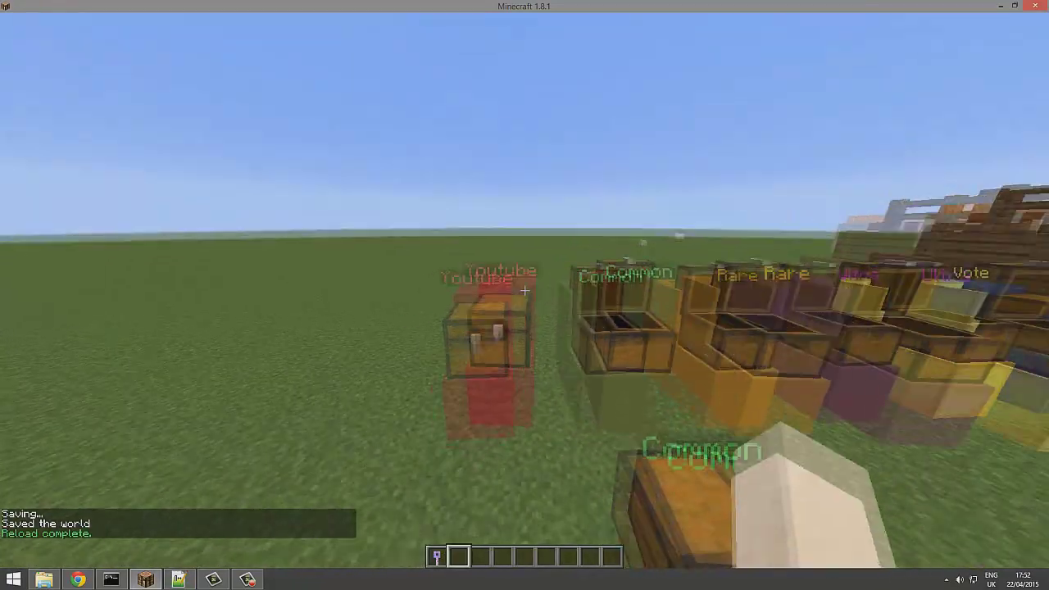
{"action": "key", "text": "w"}
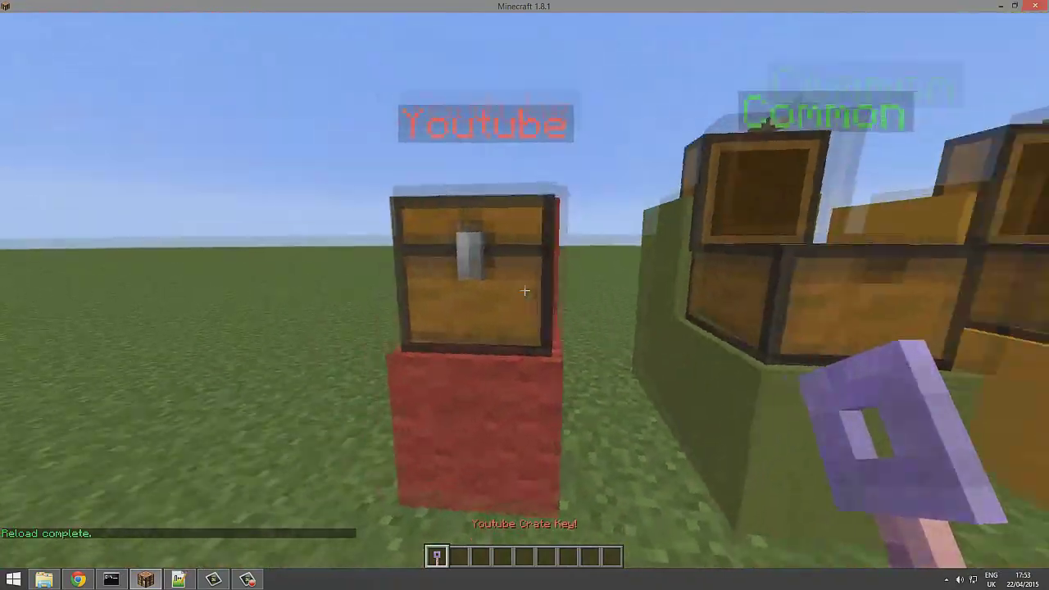
{"action": "right_click", "coordinate": [525, 291]}
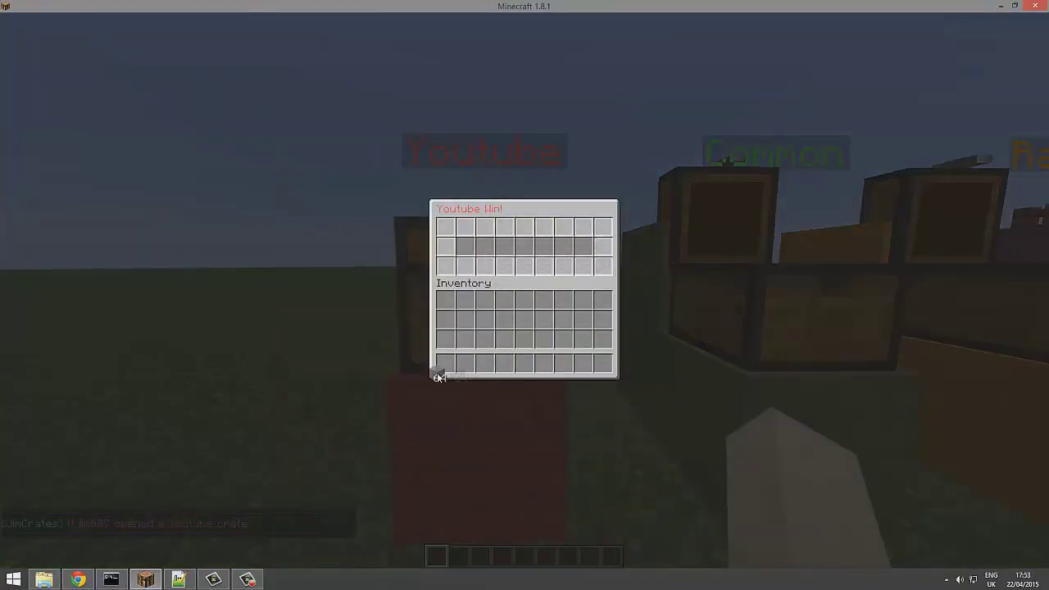
{"action": "key", "text": "Escape"}
{"action": "key", "text": "t"}
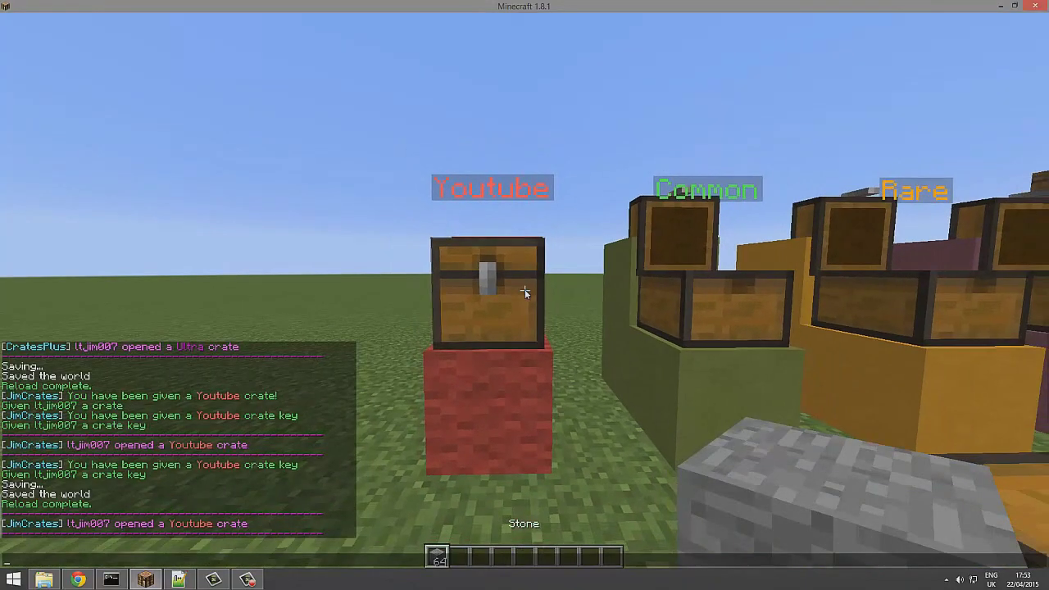
{"action": "key", "text": "Escape"}
{"action": "scroll", "coordinate": [525, 291], "scroll_direction": "down", "scroll_amount": 1}
{"action": "key", "text": "s"}
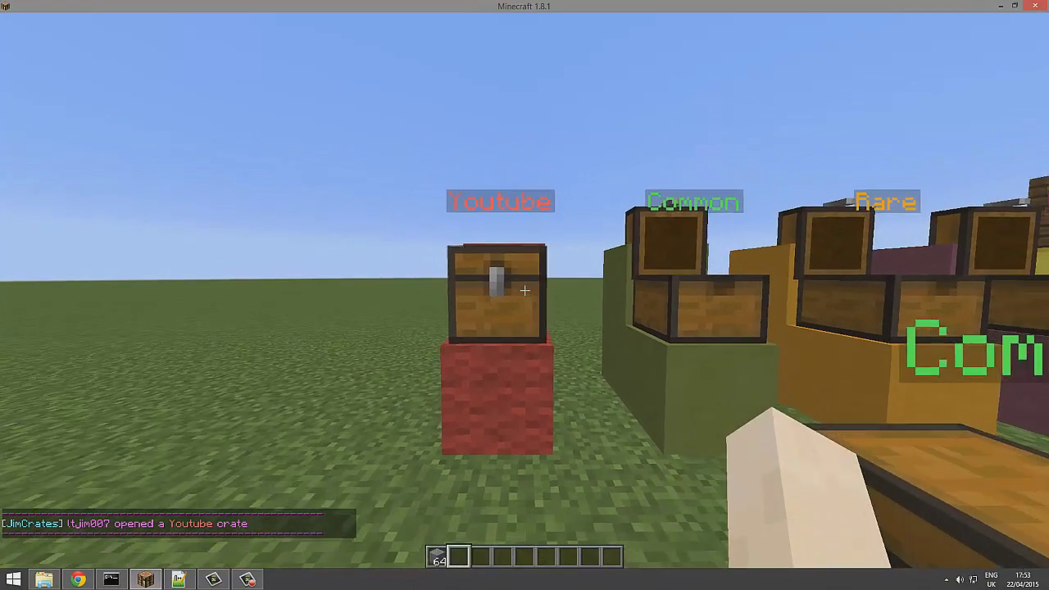
Step: Repeat the command that gives a Youtube crate key and duplicate the key into a stack in the creative inventory
{"action": "key", "text": "t"}
{"action": "key", "text": "Up"}
{"action": "key", "text": "Up"}
{"action": "key", "text": "Return"}
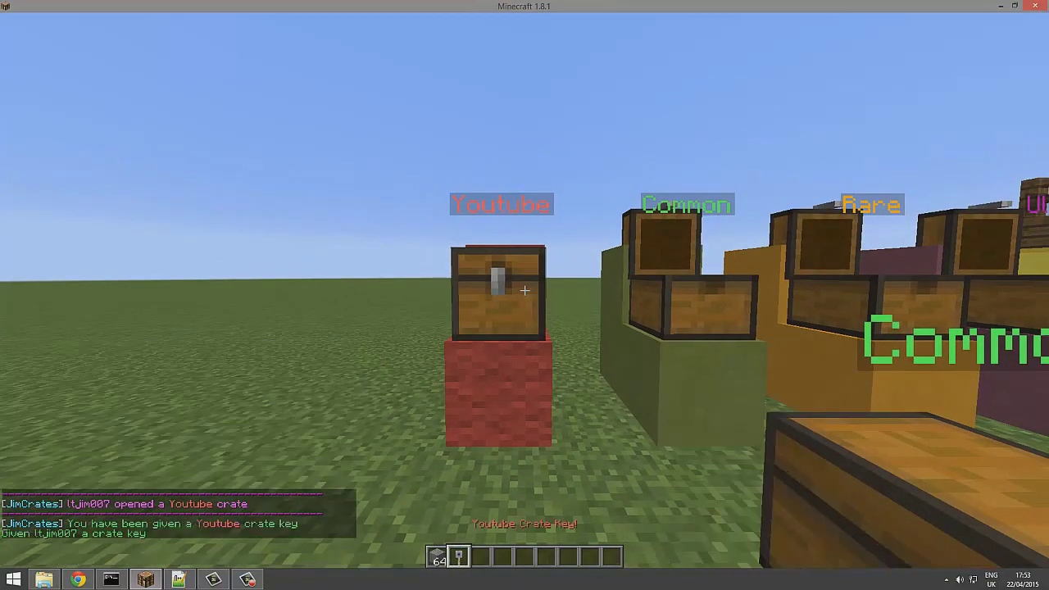
{"action": "key", "text": "e"}
{"action": "left_click", "coordinate": [472, 351]}
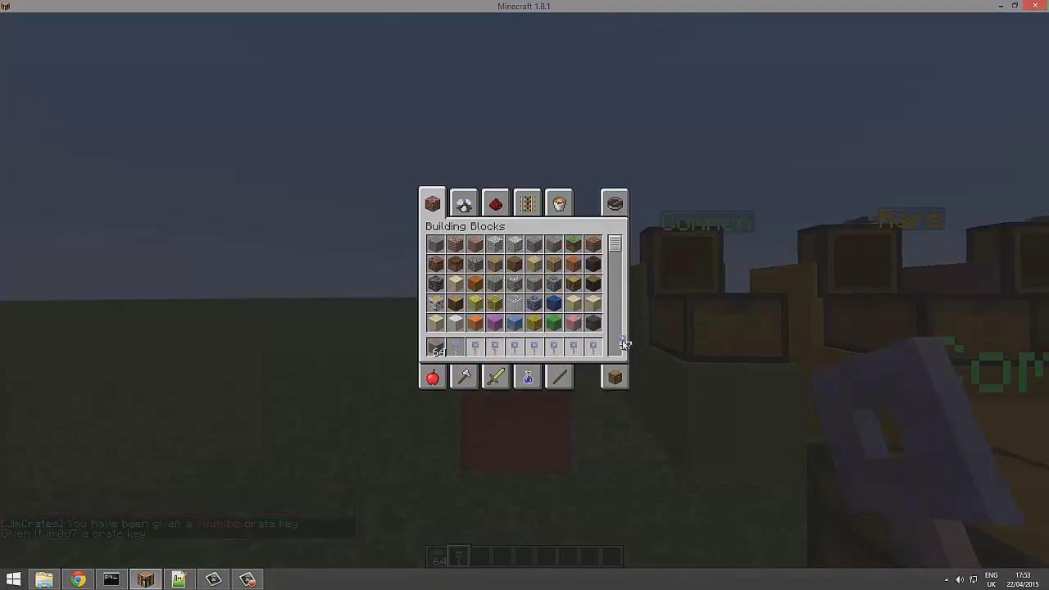
{"action": "left_click", "coordinate": [617, 377]}
{"action": "key", "text": "e"}
Step: Open the Youtube crate with a key and put the won iron helmet in the hotbar
{"action": "right_click", "coordinate": [525, 295]}
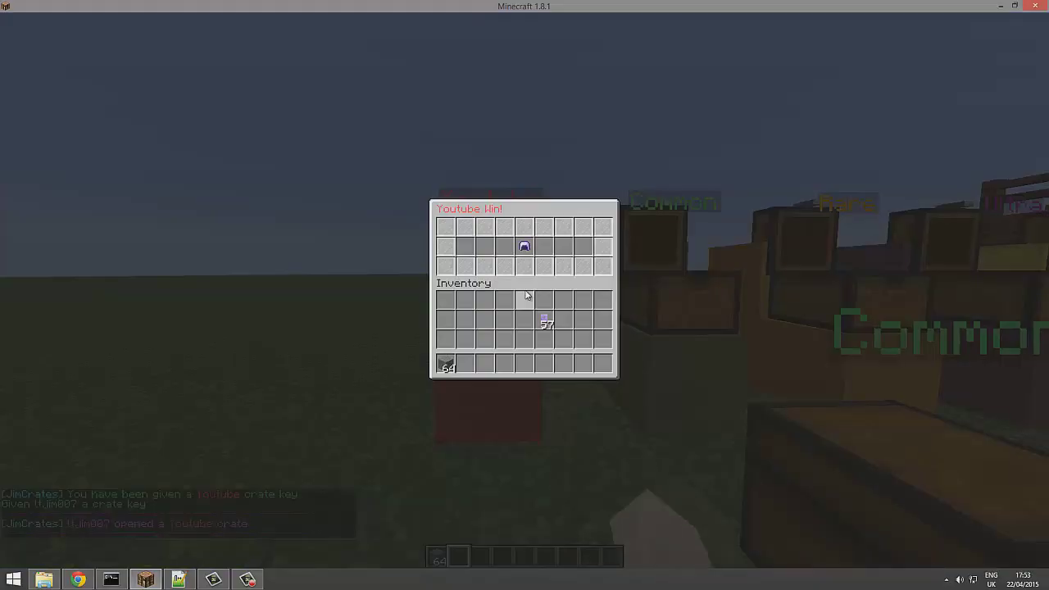
{"action": "left_click", "coordinate": [474, 363]}
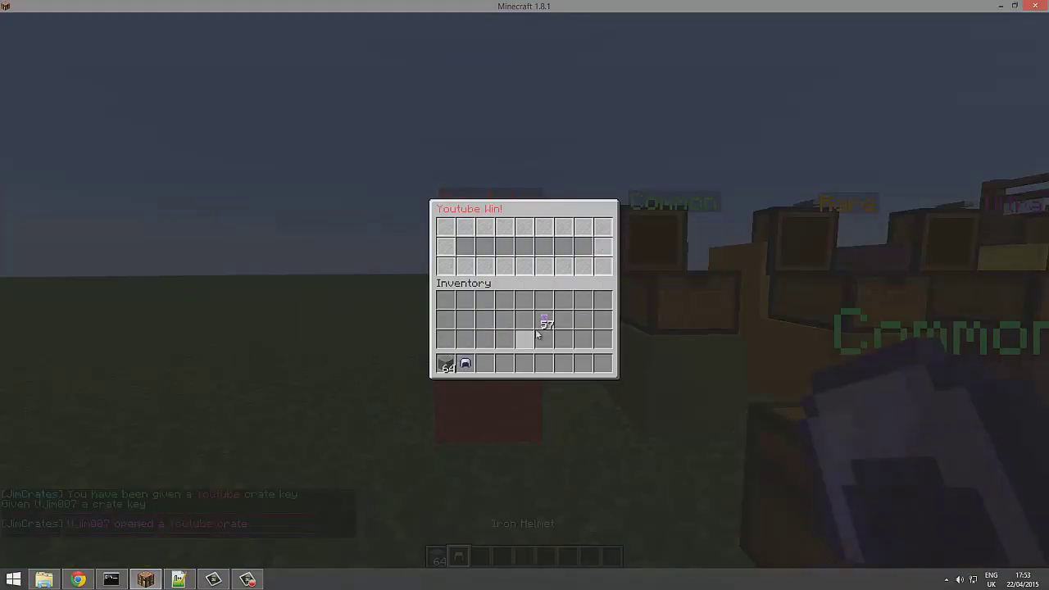
{"action": "key", "text": "e"}
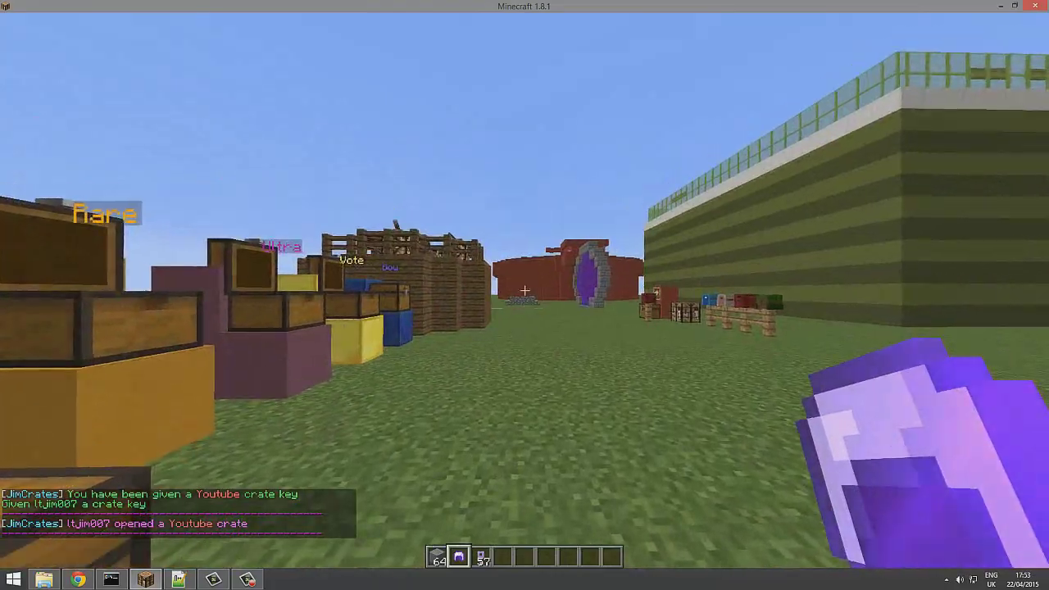
Step: Add a Spawn Cow egg from the Miscellaneous items to the hotbar and select it
{"action": "key", "text": "e"}
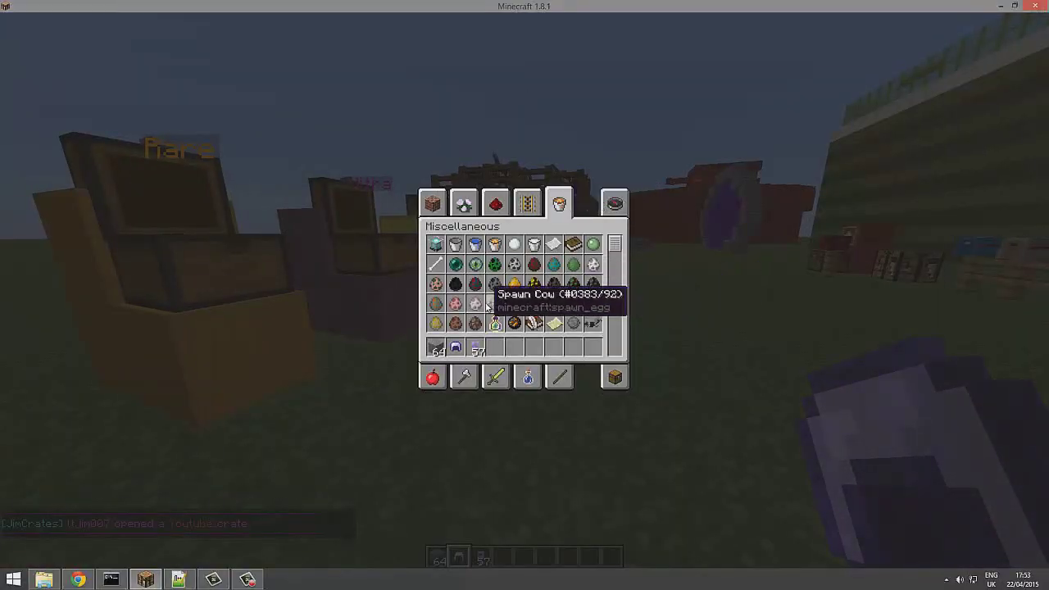
{"action": "left_click", "coordinate": [494, 354]}
{"action": "key", "text": "e"}
{"action": "scroll", "coordinate": [525, 290], "scroll_direction": "down", "scroll_amount": 2}
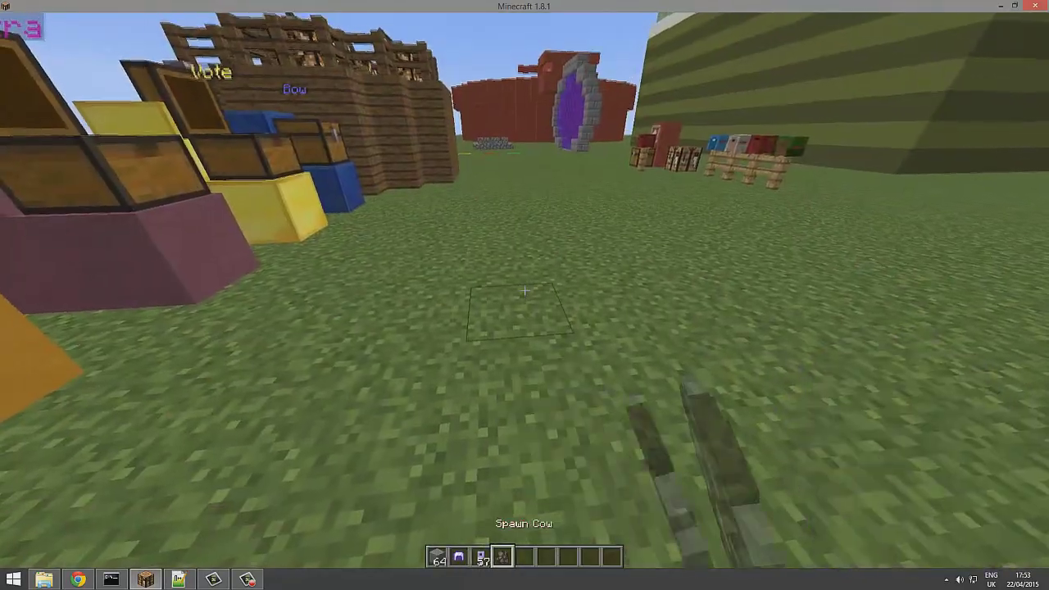
{"action": "scroll", "coordinate": [525, 290], "scroll_direction": "up", "scroll_amount": 2}
{"action": "scroll", "coordinate": [524, 290], "scroll_direction": "down", "scroll_amount": 2}
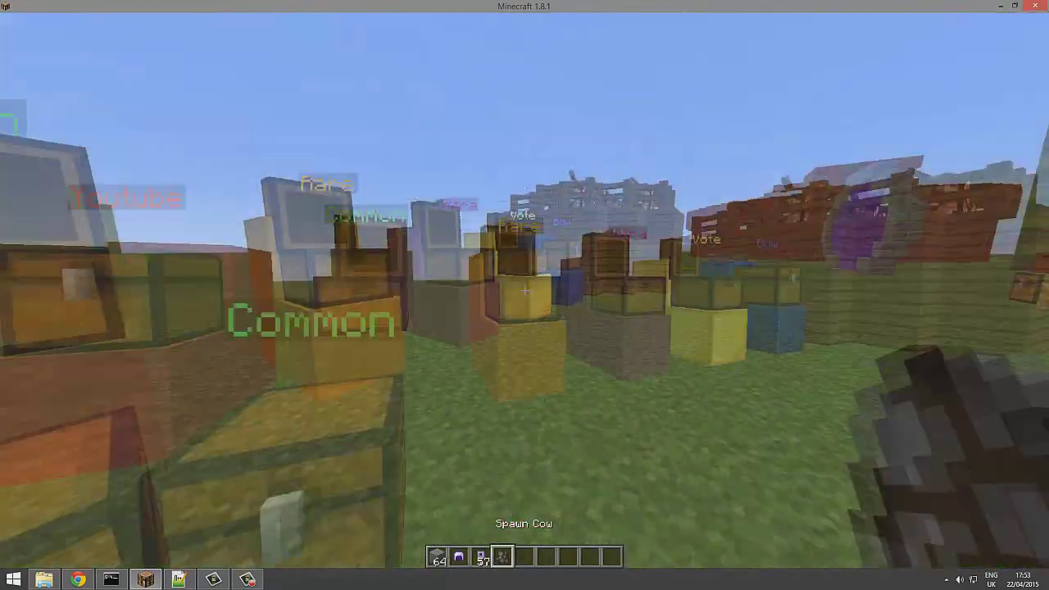
Step: Test the enchanted iron helmet by hitting the pigs with it
{"action": "key", "text": "e"}
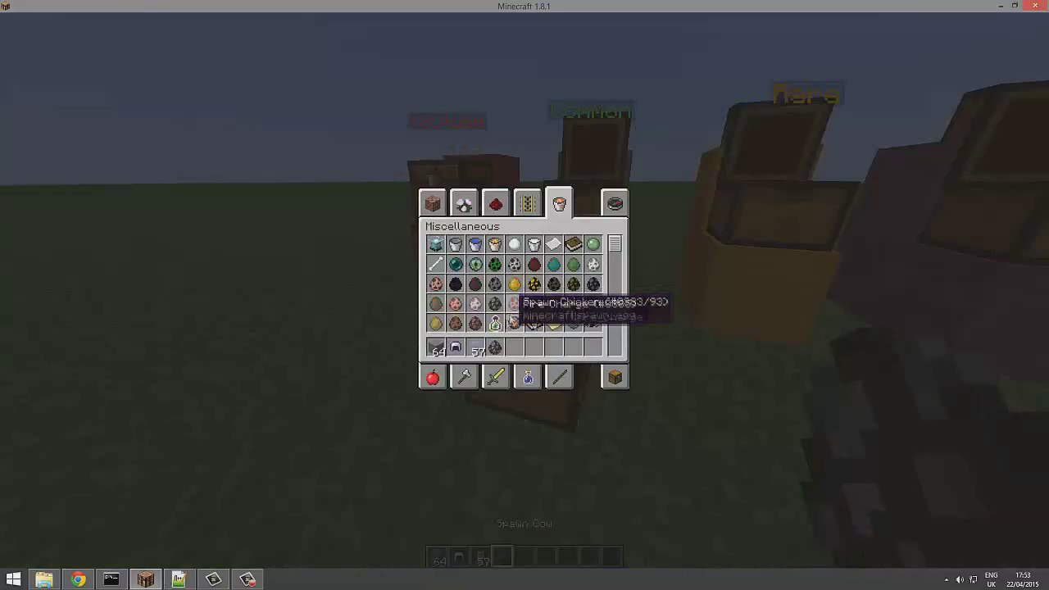
{"action": "key", "text": "e"}
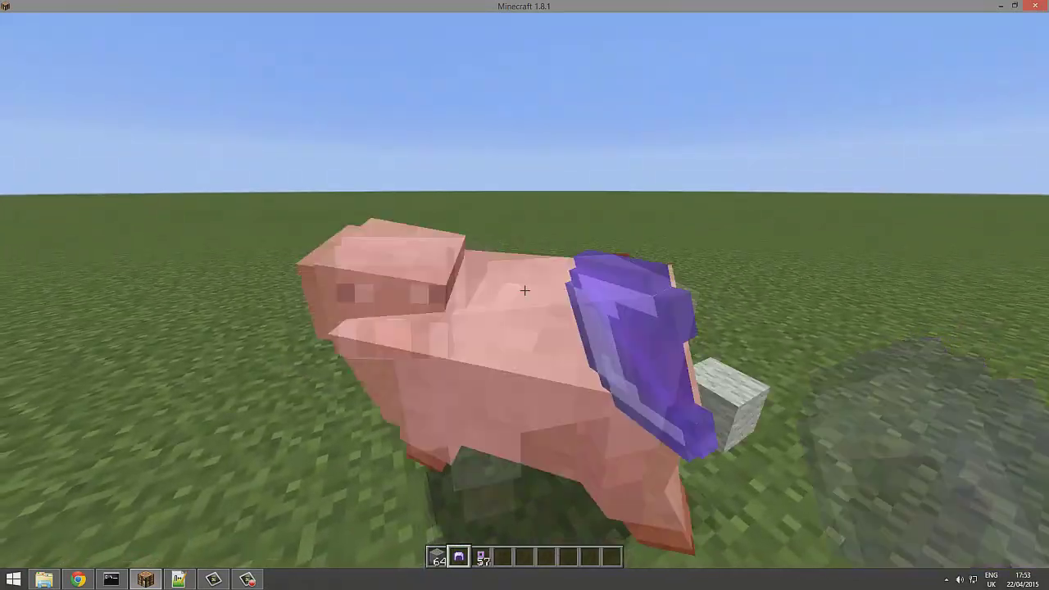
{"action": "left_click", "coordinate": [524, 291]}
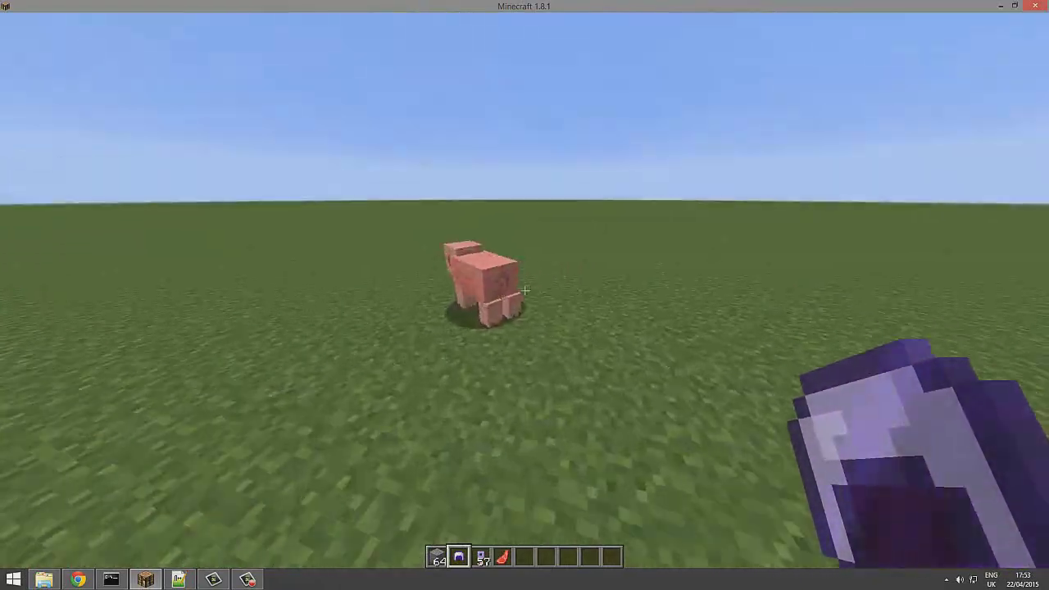
{"action": "left_click", "coordinate": [525, 291]}
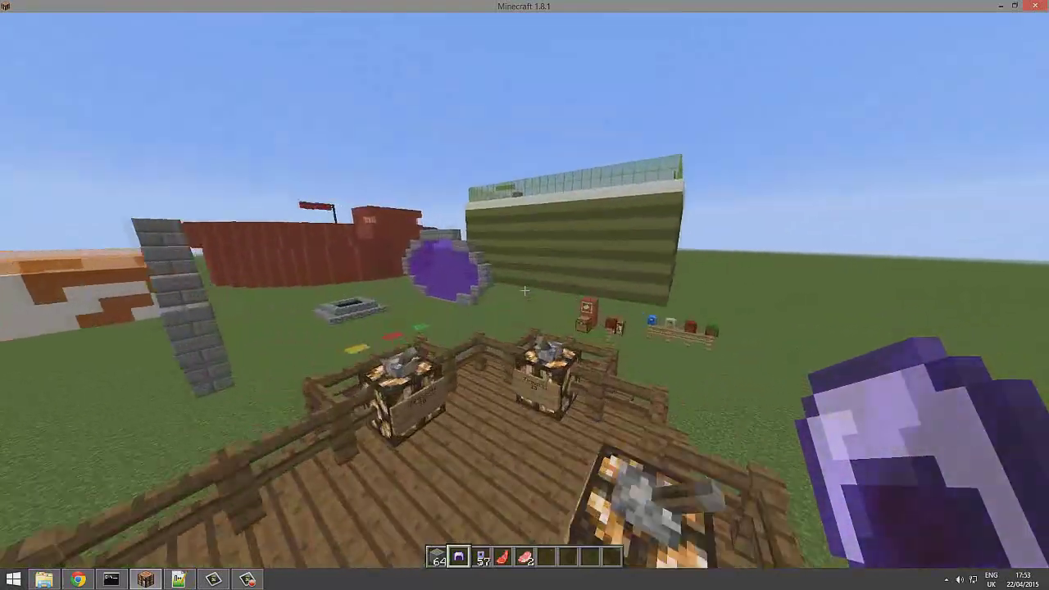
Step: Clear the remaining items, including the raw pork chops, out of the hotbar
{"action": "key", "text": "e"}
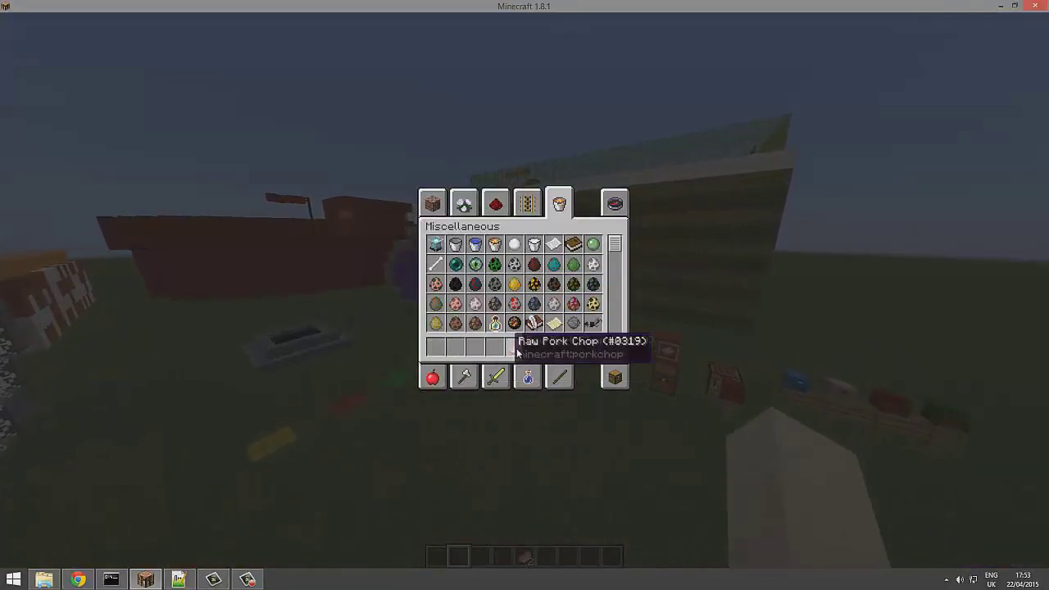
{"action": "left_click", "coordinate": [517, 352], "text": "shift"}
{"action": "key", "text": "e"}
Step: Fly back to the crates, open the Bow crate and preview the Ultra crate's possible wins
{"action": "key", "text": "w"}
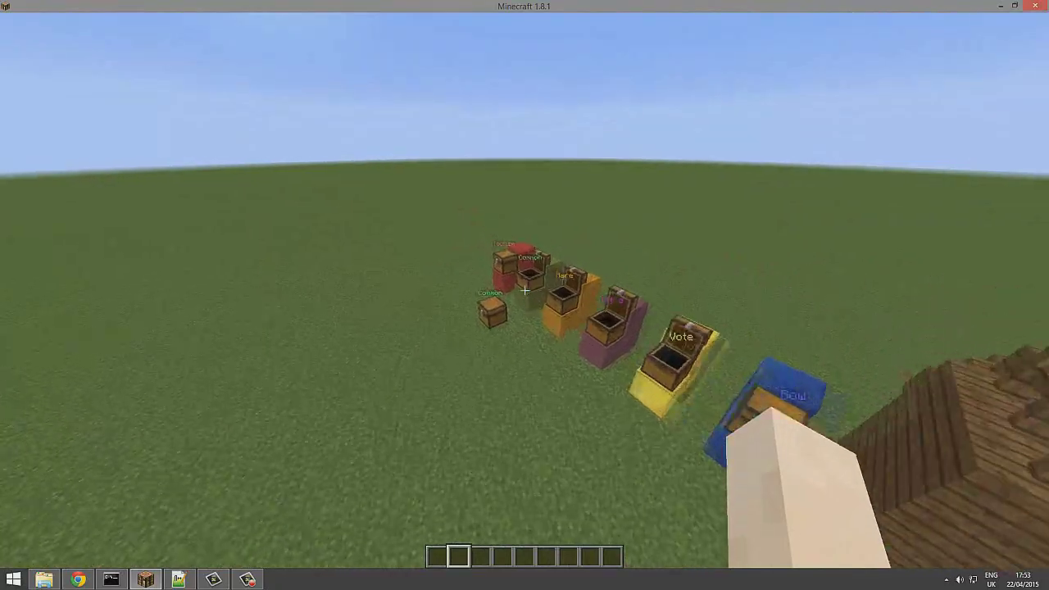
{"action": "key", "text": "w"}
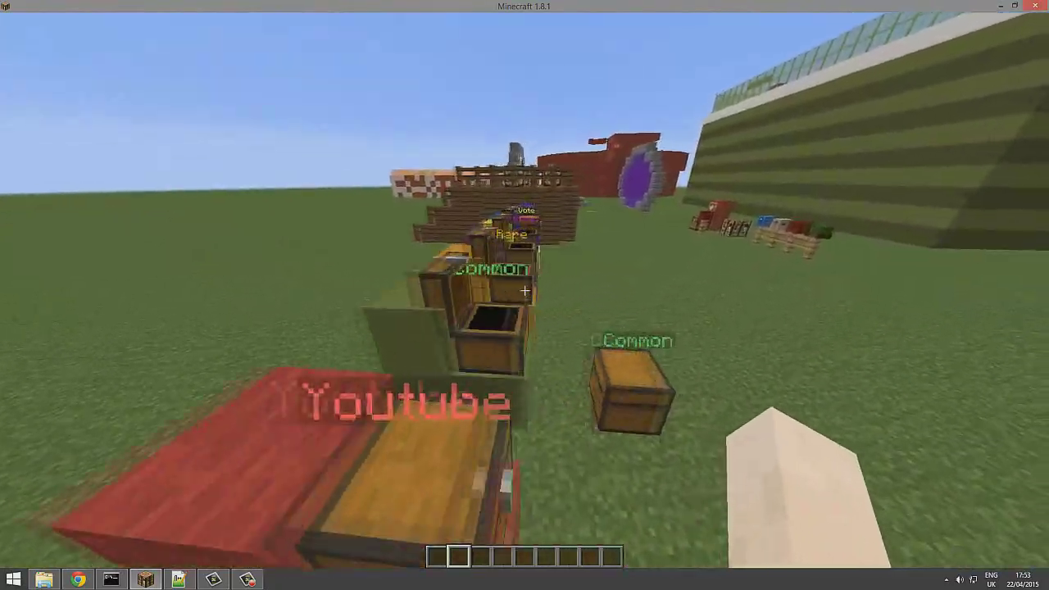
{"action": "key", "text": "d"}
{"action": "key", "text": "w"}
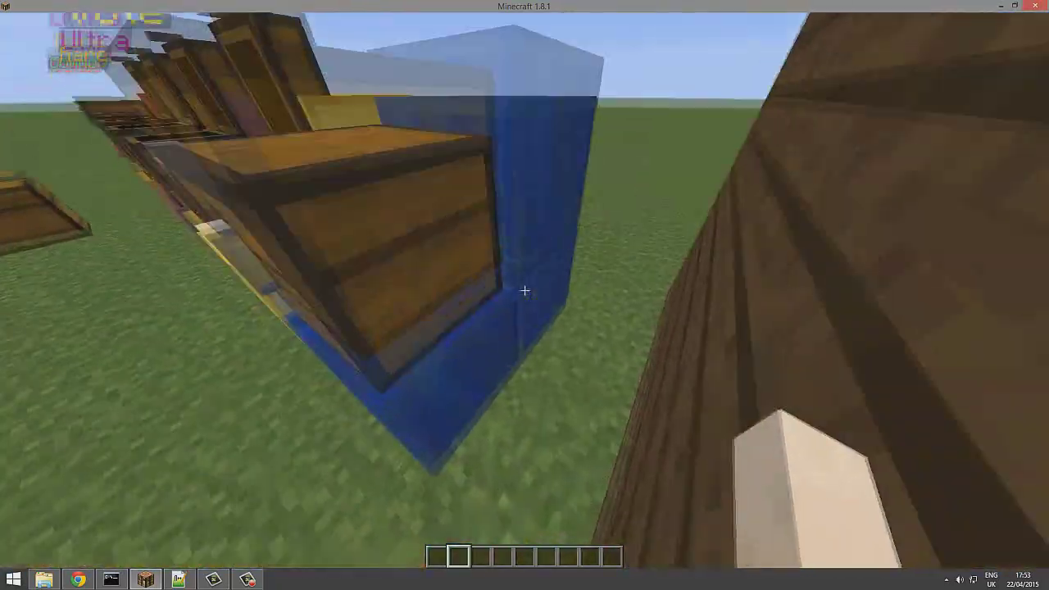
{"action": "key", "text": "shift"}
{"action": "right_click", "coordinate": [524, 290]}
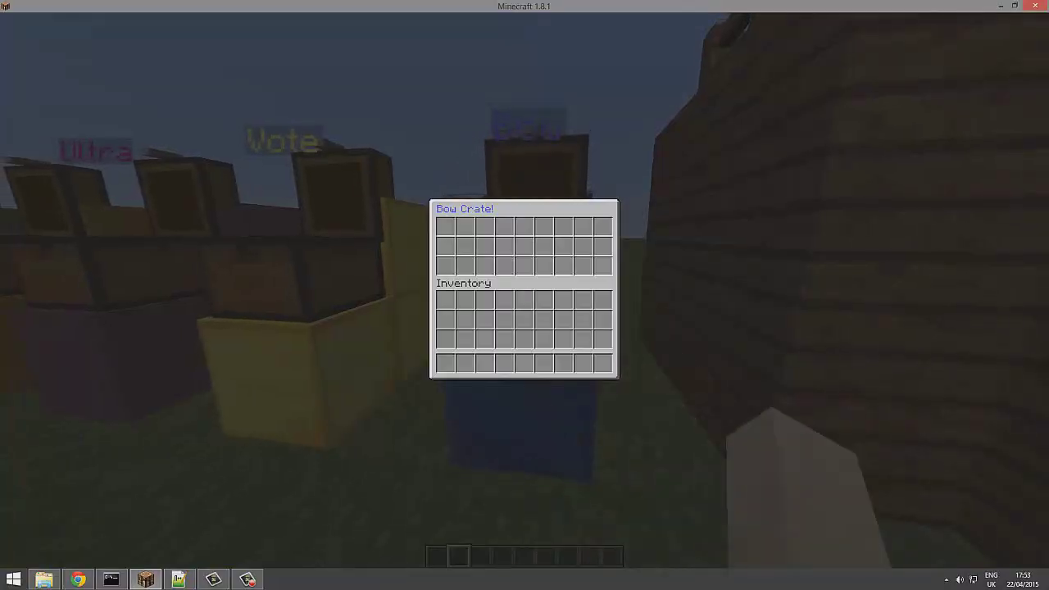
{"action": "key", "text": "Escape"}
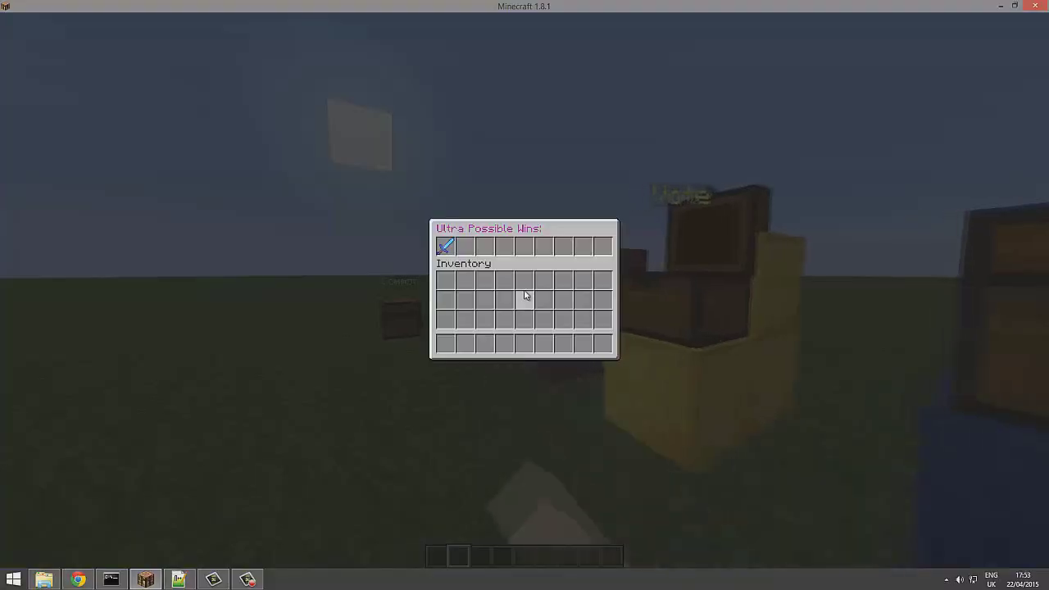
{"action": "key", "text": "Escape"}
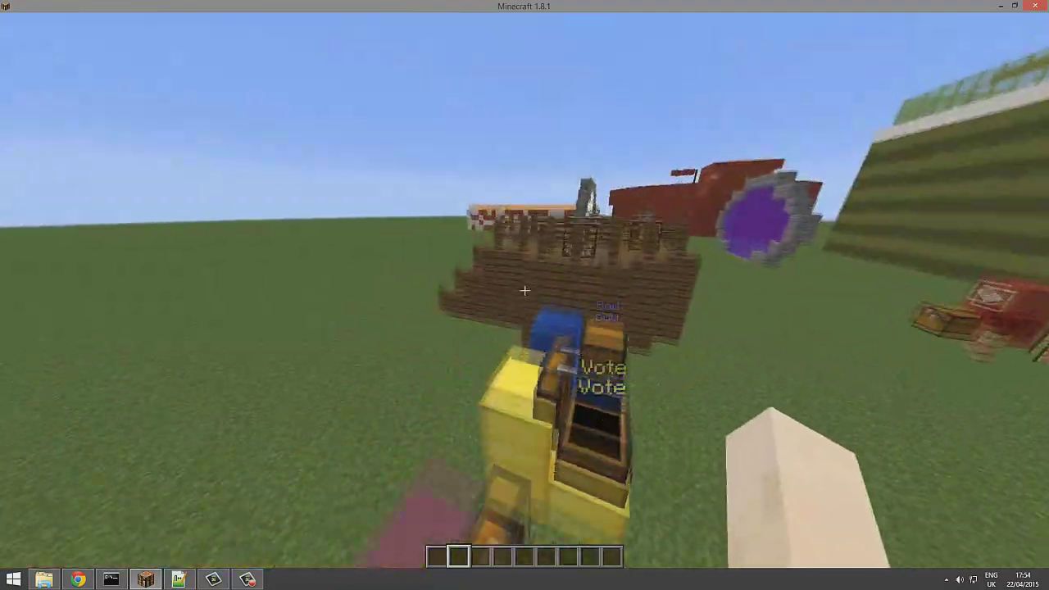
{"action": "key", "text": "w"}
{"action": "key", "text": "shift"}
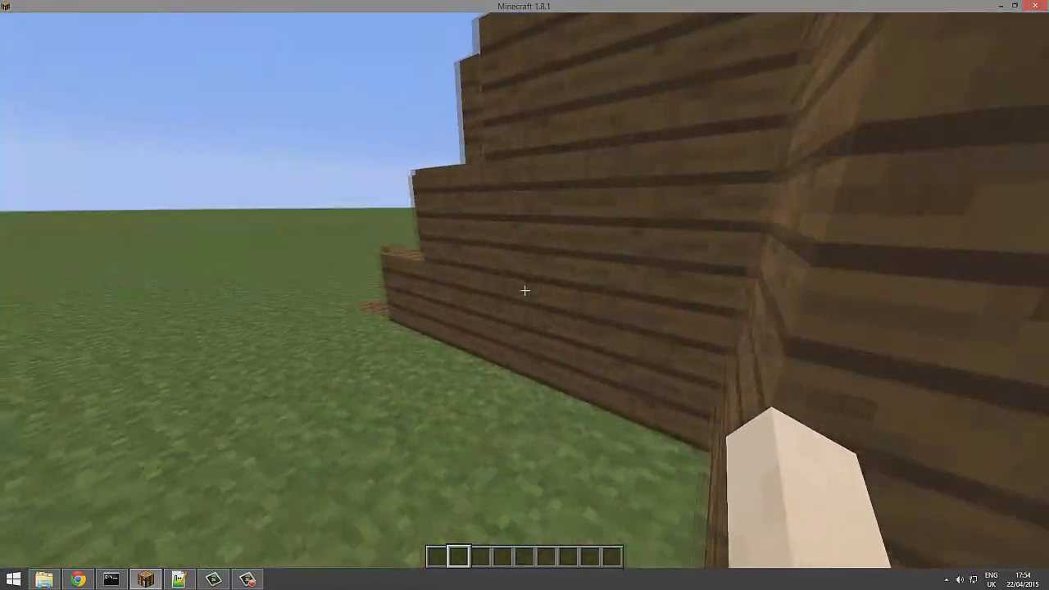
{"action": "key", "text": "w"}
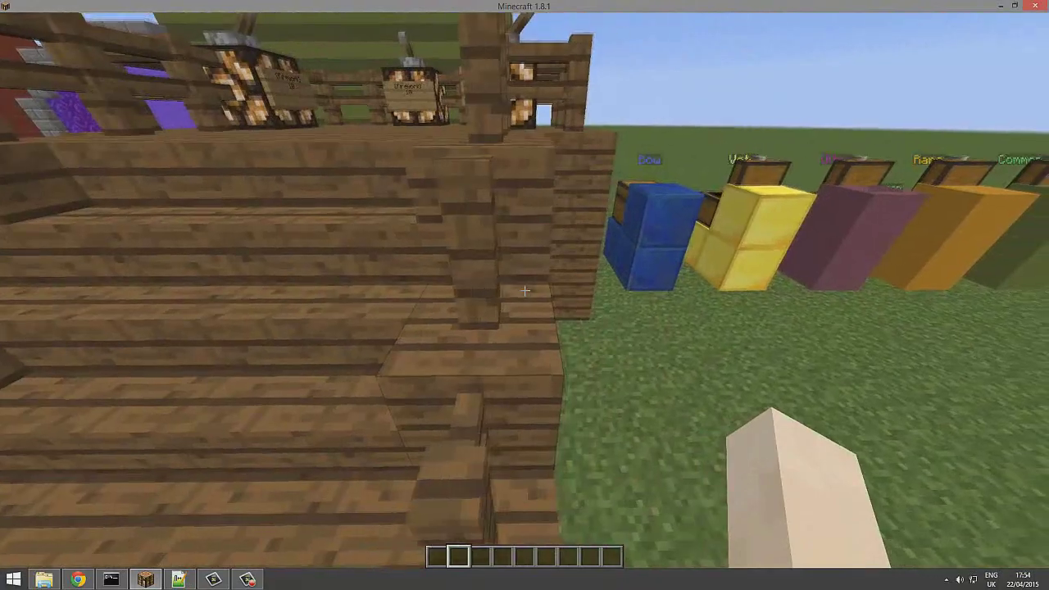
{"action": "key", "text": "space"}
{"action": "key", "text": "w"}
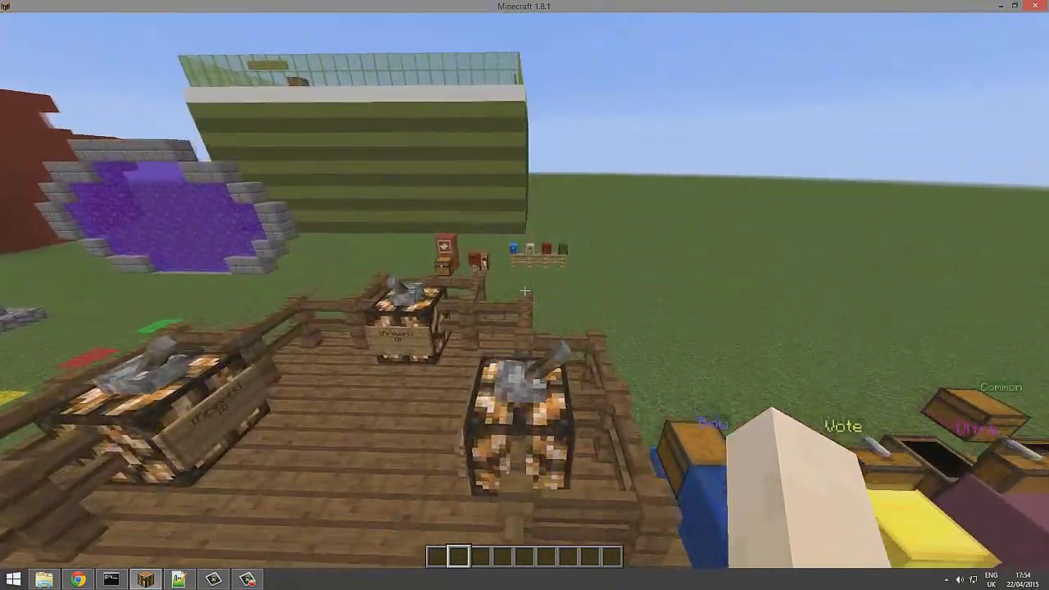
{"action": "key", "text": "w"}
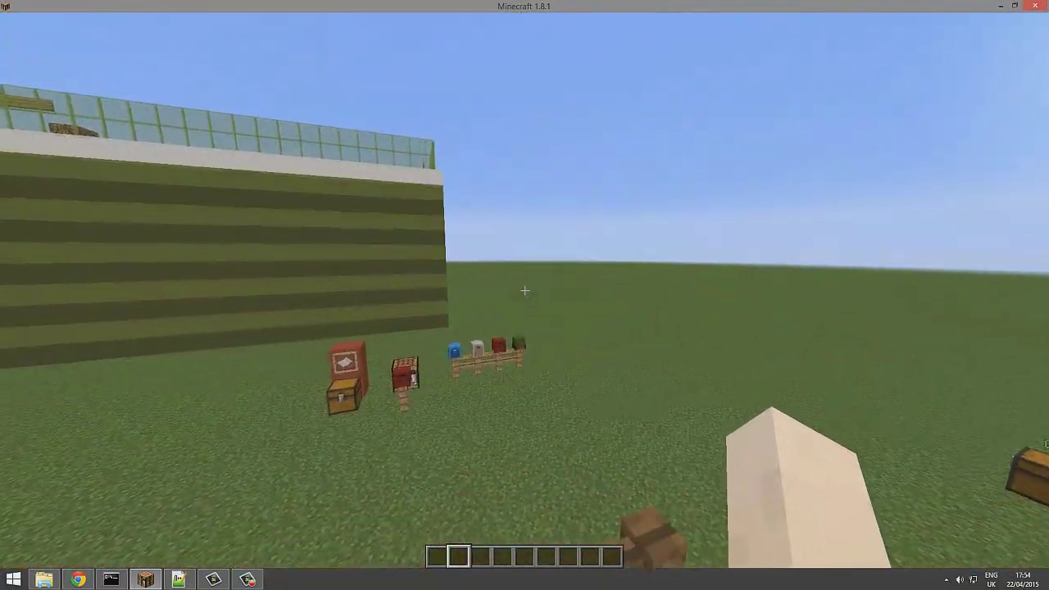
{"action": "key", "text": "w"}
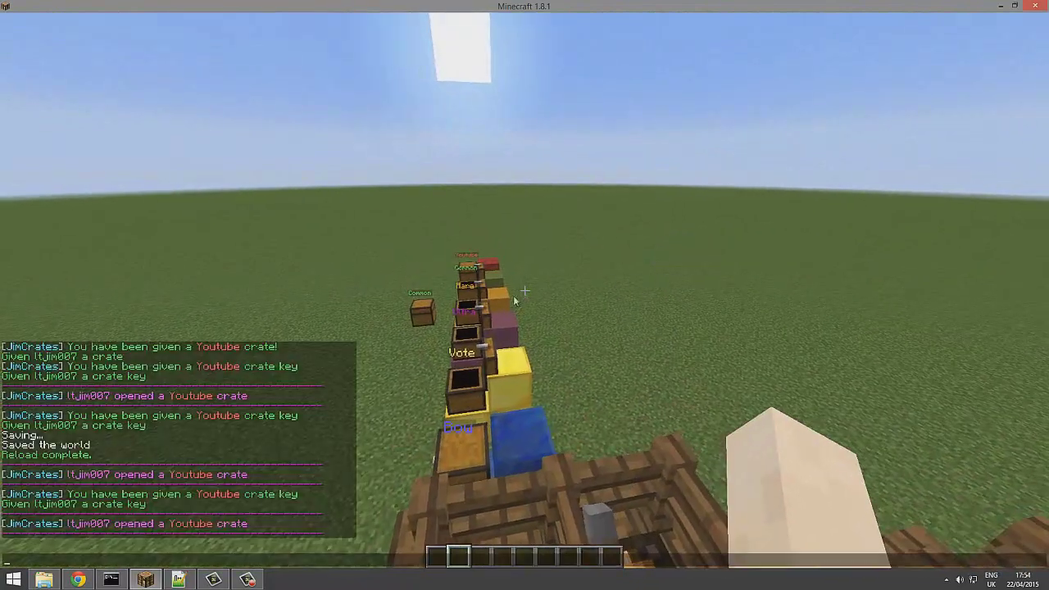
{"action": "left_click", "coordinate": [248, 581]}
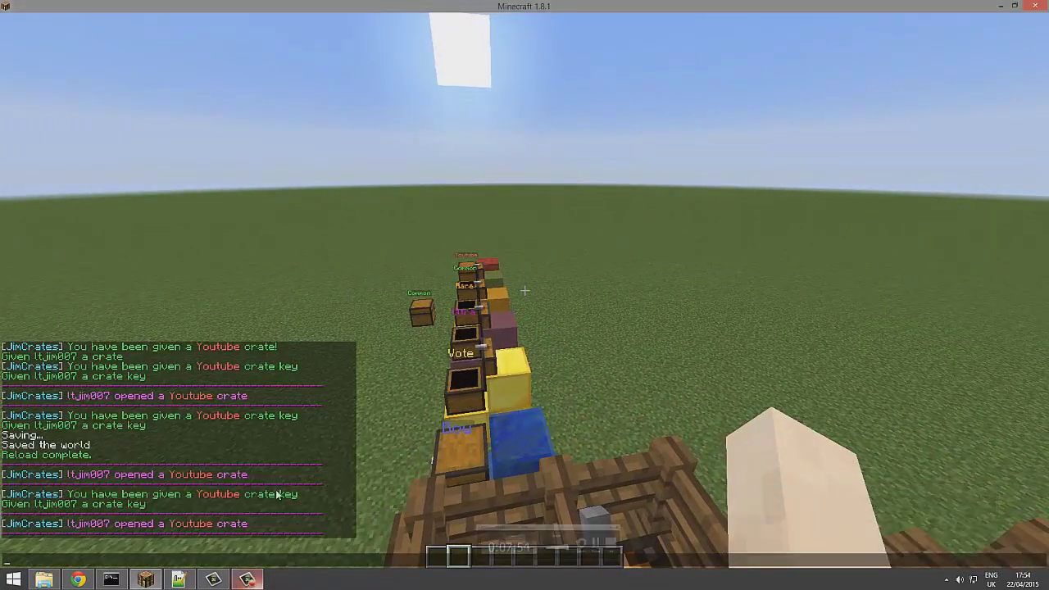
{"action": "key", "text": "w"}
{"action": "key", "text": "w"}
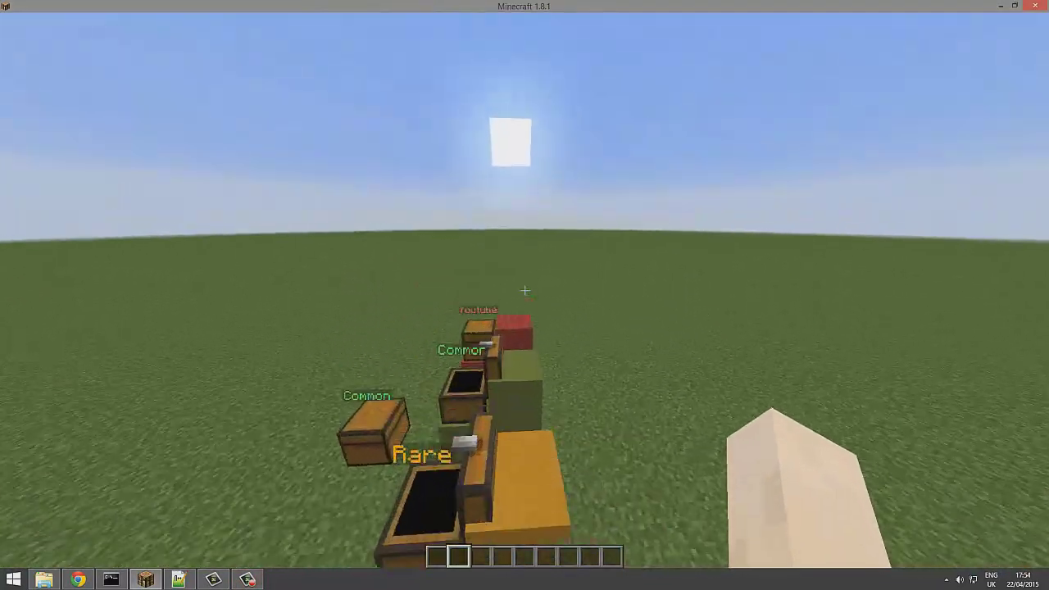
{"action": "key", "text": "w"}
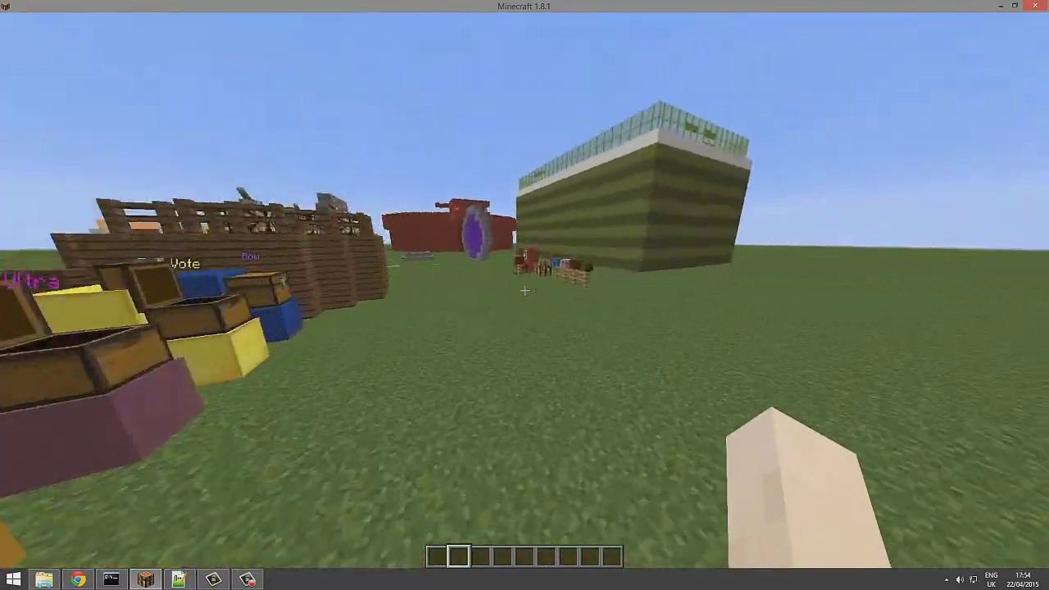
{"action": "key", "text": "w"}
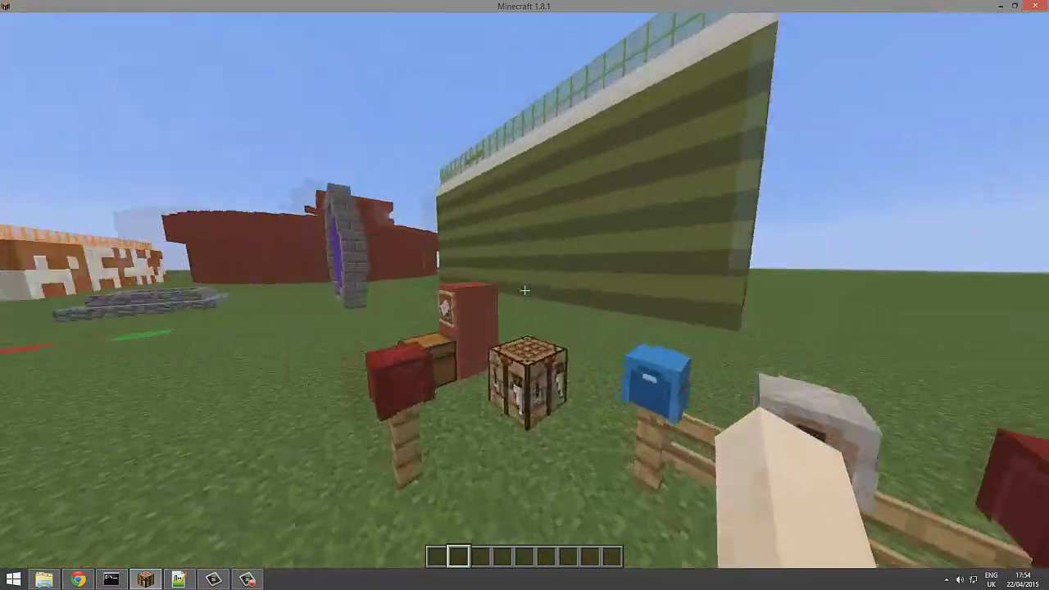
{"action": "key", "text": "w"}
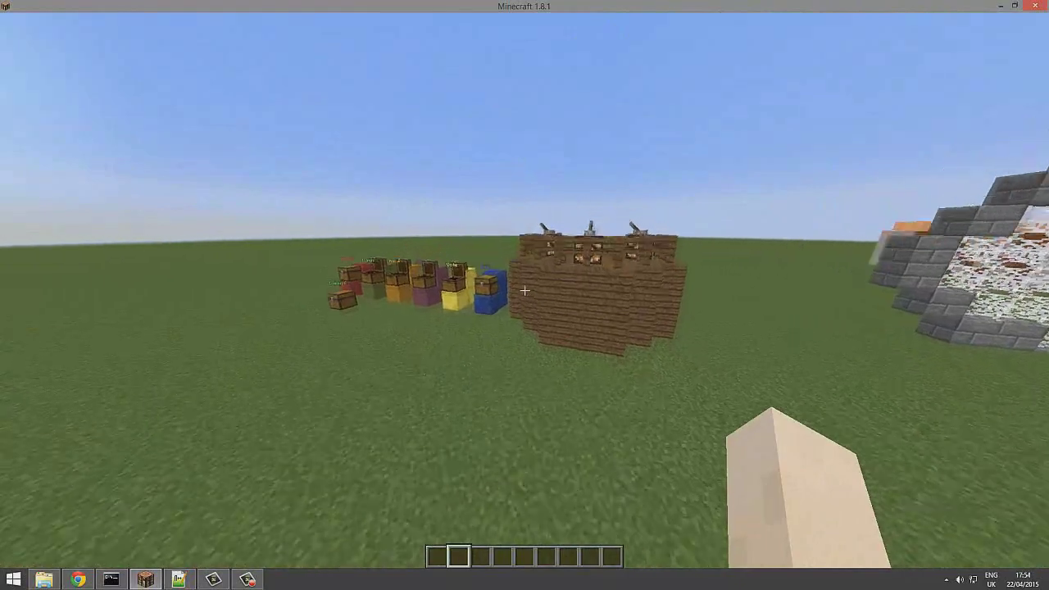
{"action": "key", "text": "w"}
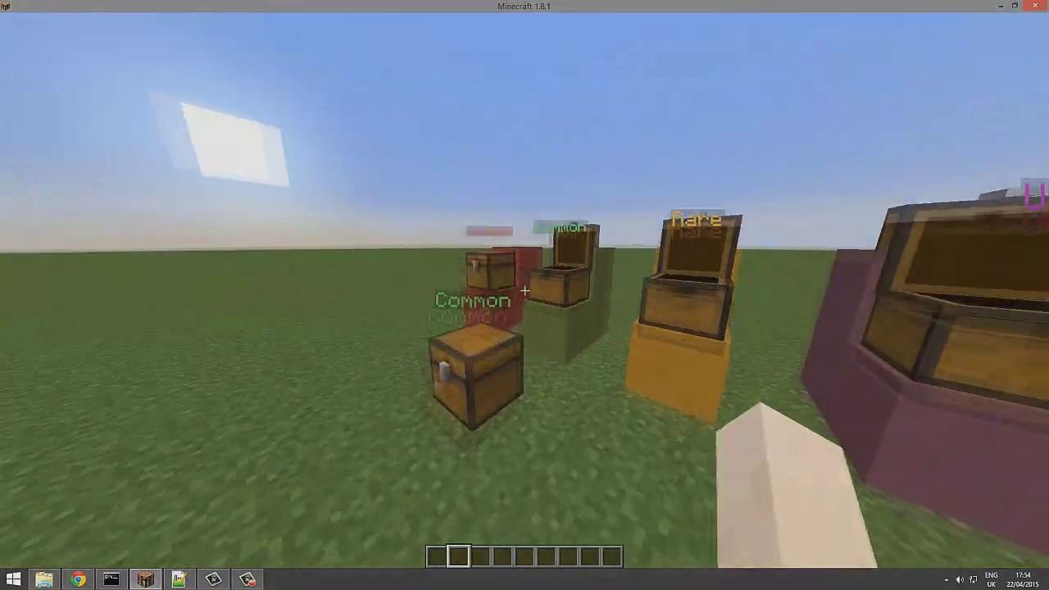